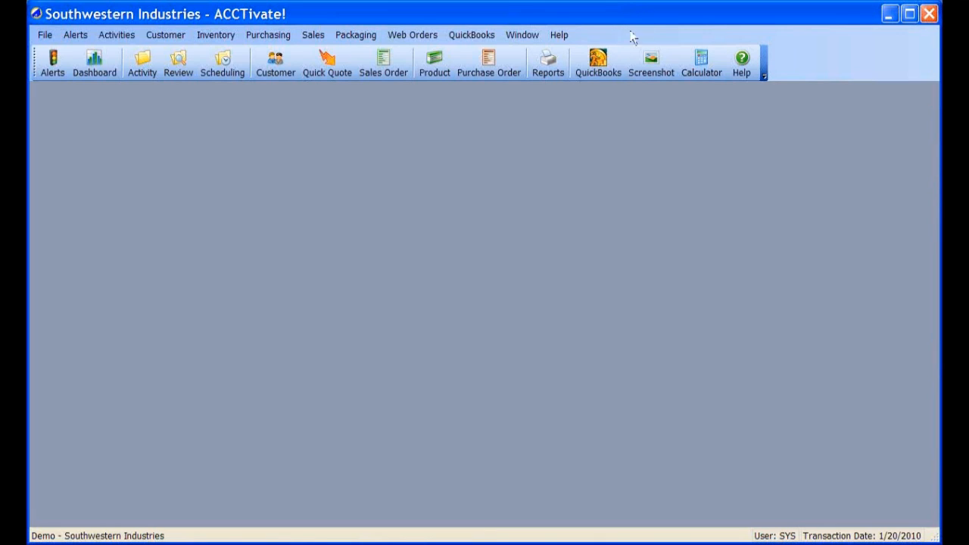
Open the Configuration Manager and display the Activity Type settings under Business Activities.
left_click(50, 37)
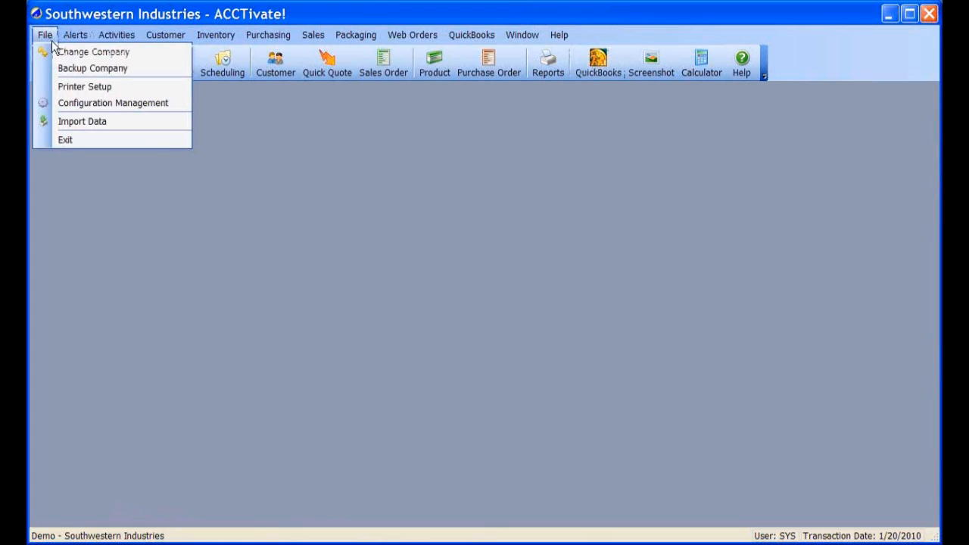
left_click(49, 104)
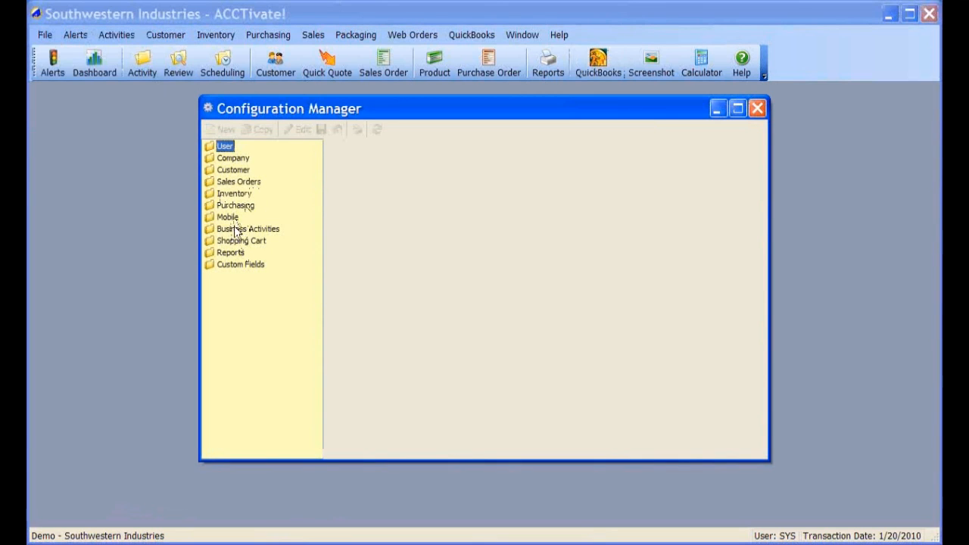
double_click(236, 229)
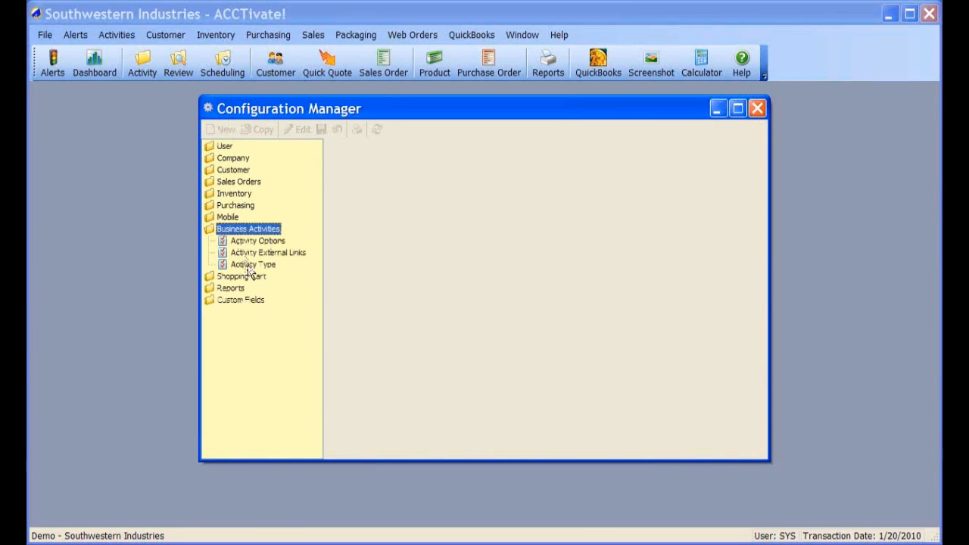
left_click(249, 266)
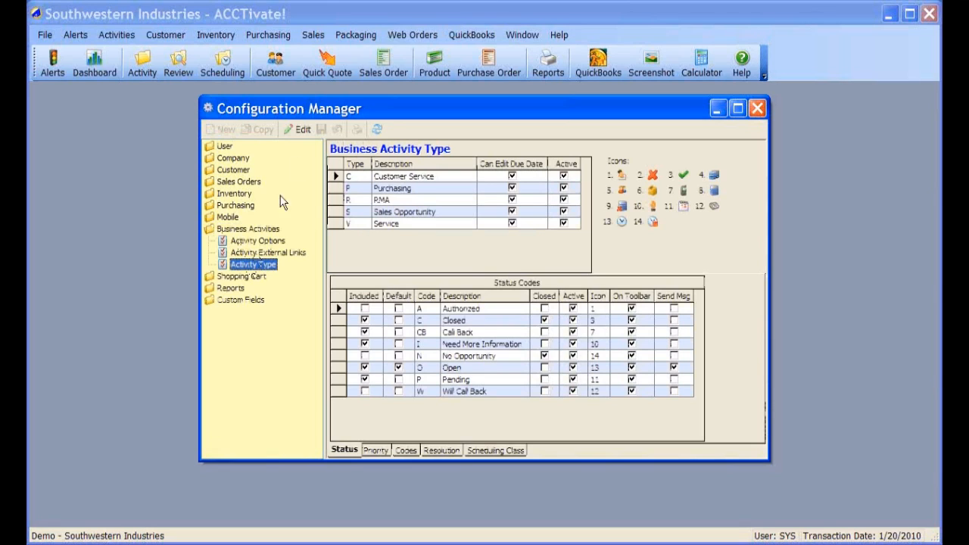
Add an active business activity type NEW described as "New Type", allow its due date to be edited, and save it.
left_click(302, 130)
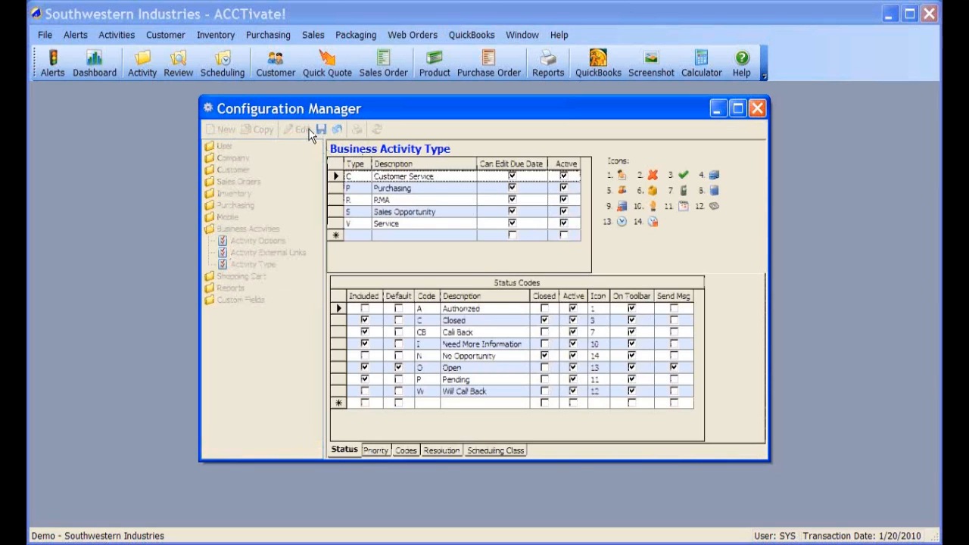
left_click(336, 175)
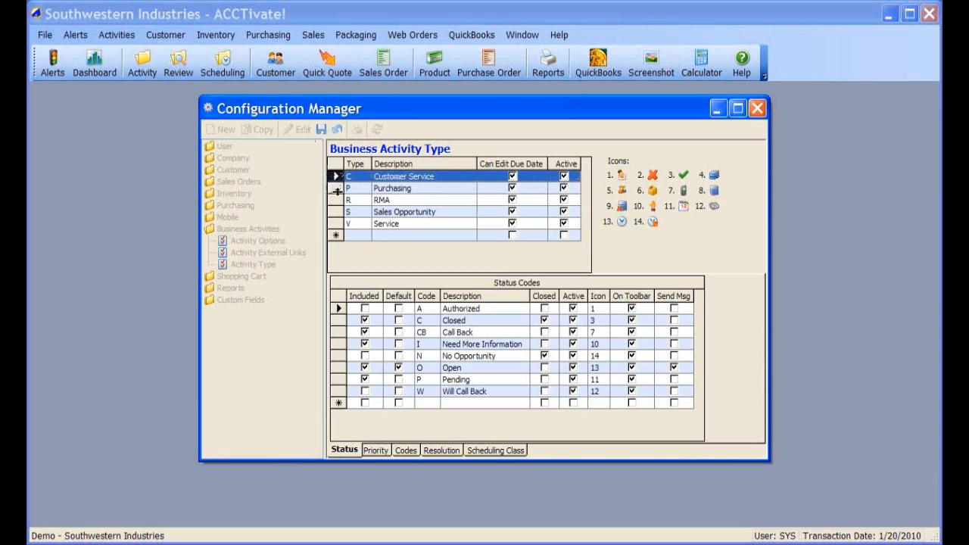
left_click(337, 188)
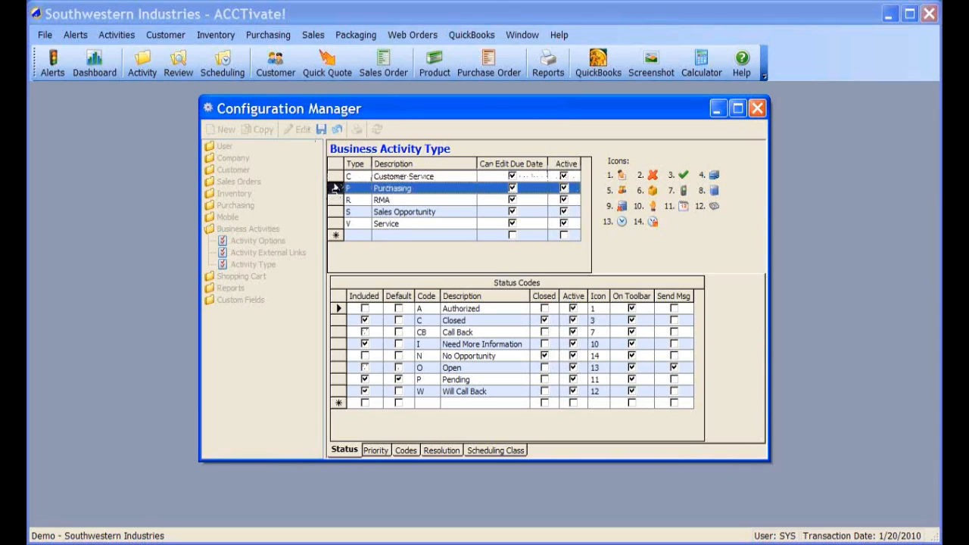
left_click(356, 234)
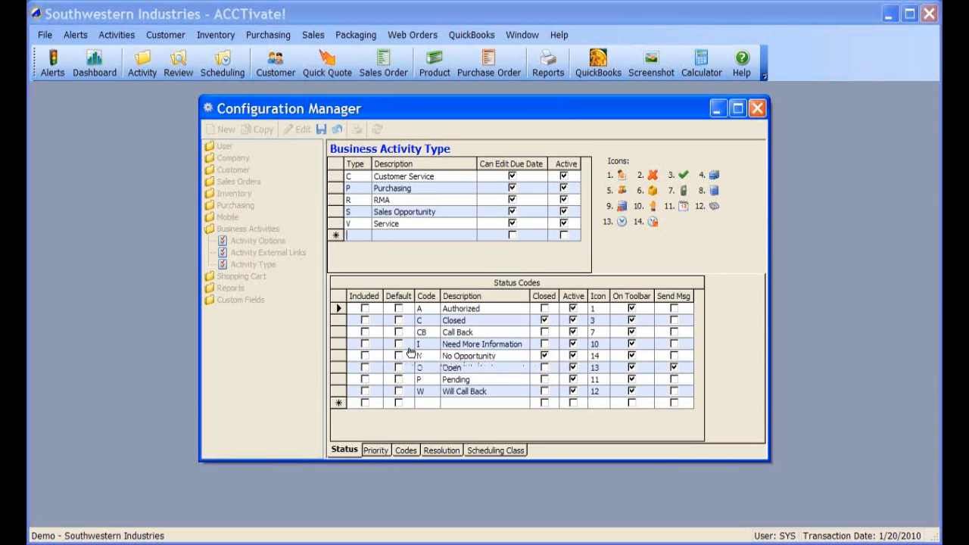
type("NEW")
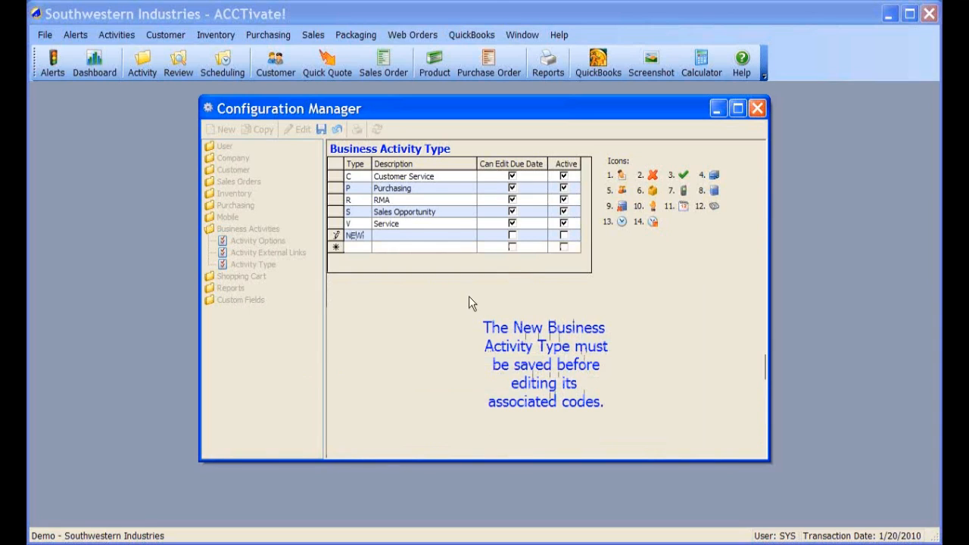
left_click(395, 234)
type("New Type")
key("Tab")
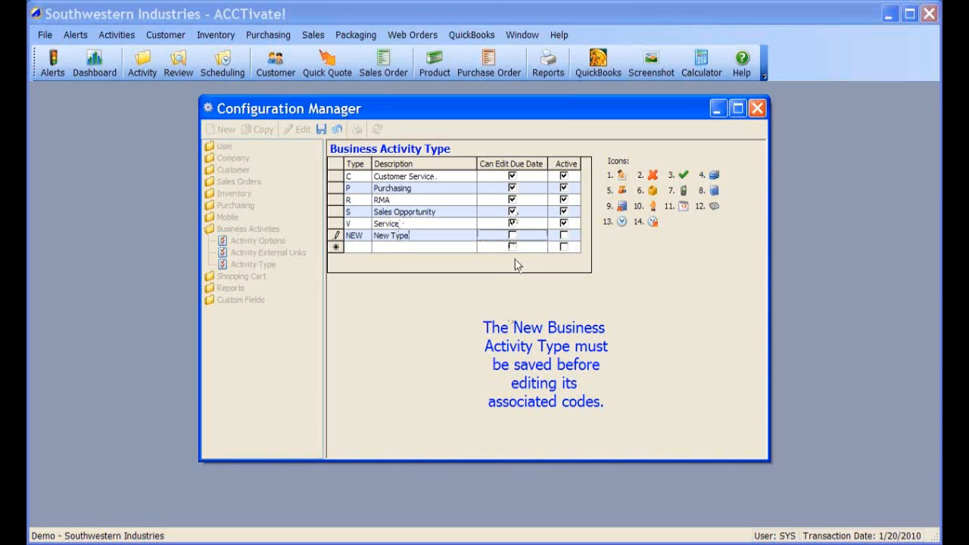
left_click(512, 235)
left_click(565, 236)
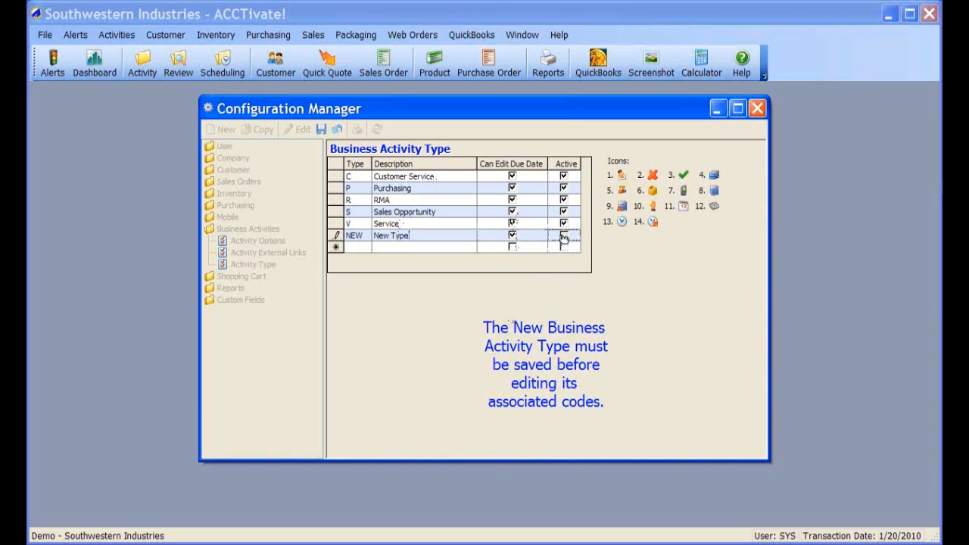
left_click(321, 130)
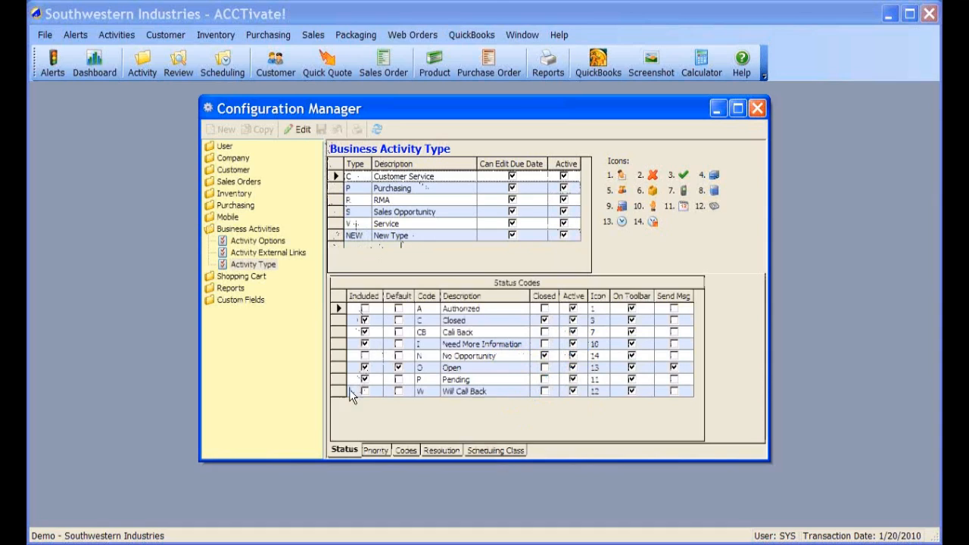
Add an active status code X with the description "Cancelled" and save the business activity settings.
mouse_move(347, 408)
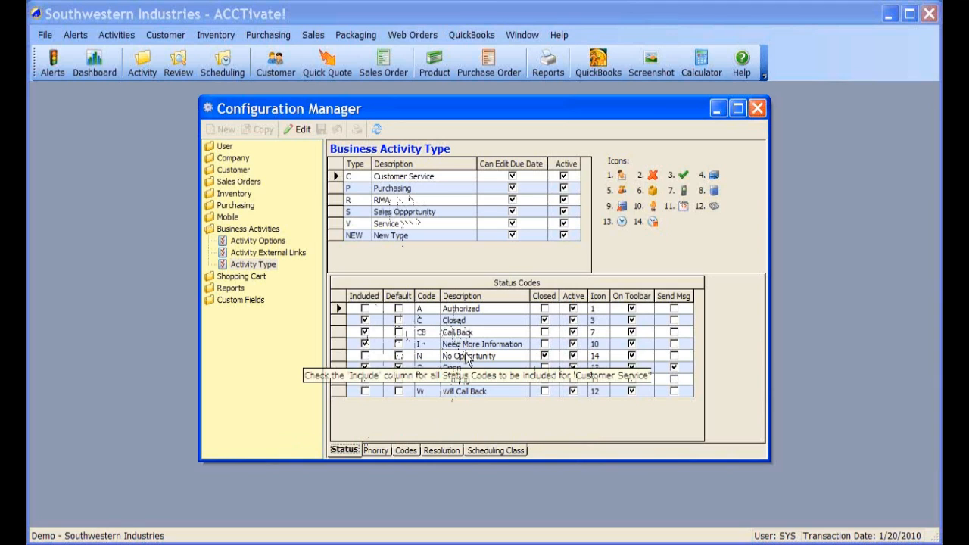
left_click(296, 136)
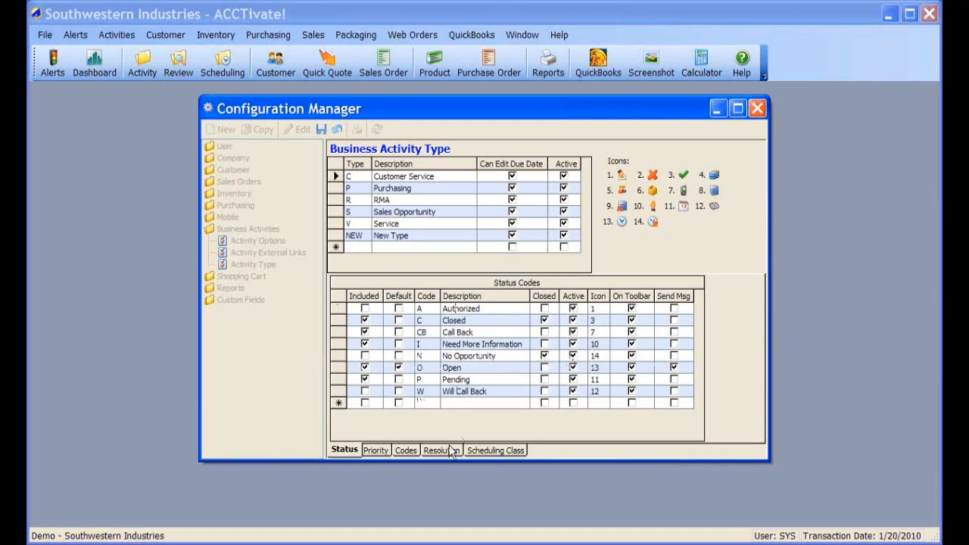
type("X")
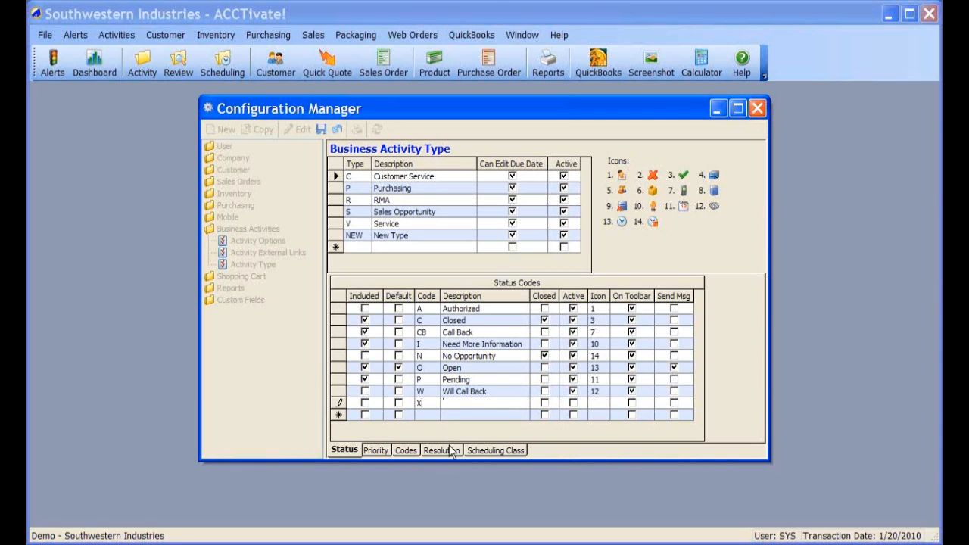
type("Cancelled")
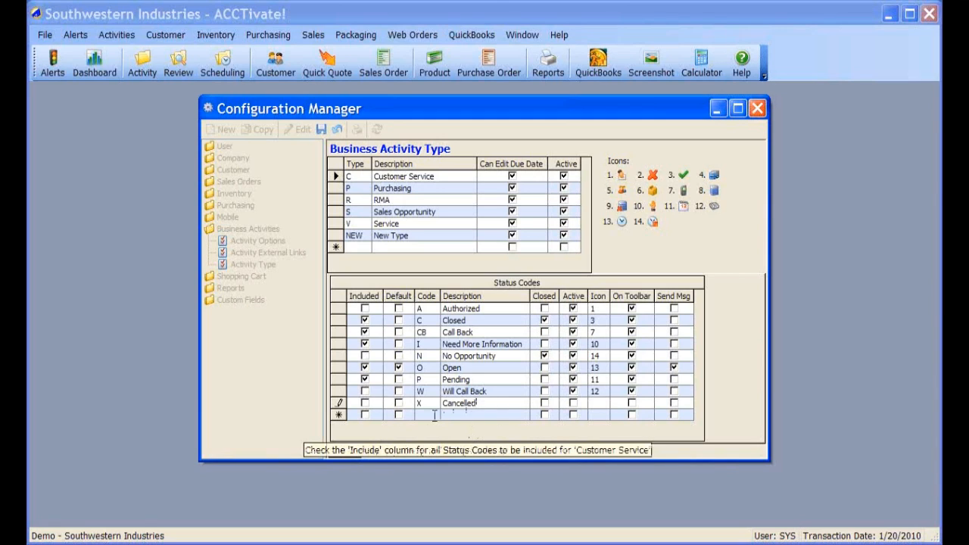
left_click(572, 403)
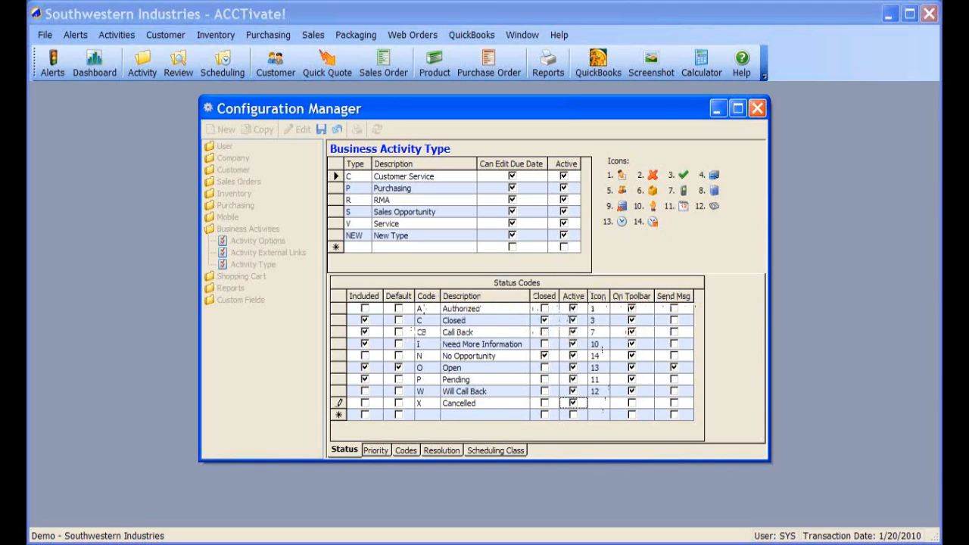
left_click(321, 130)
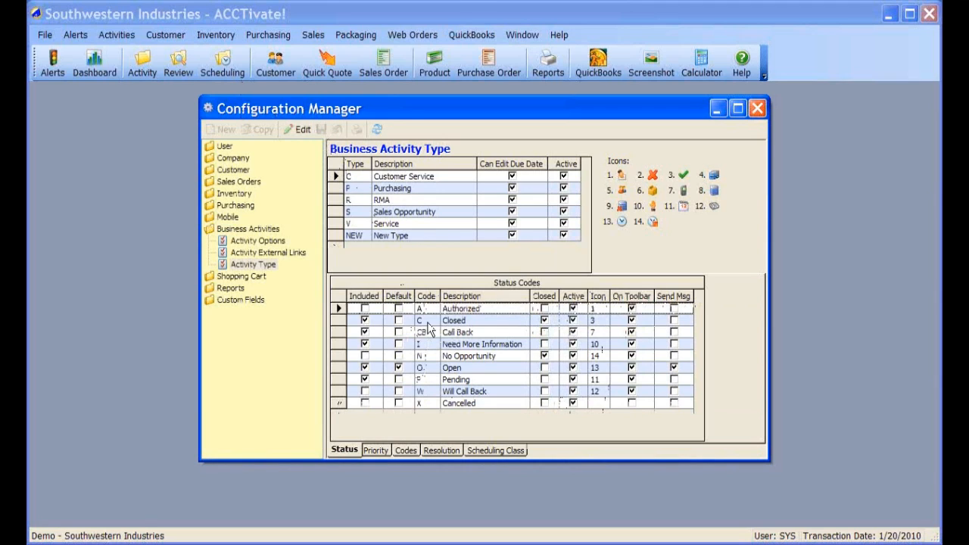
left_click(427, 296)
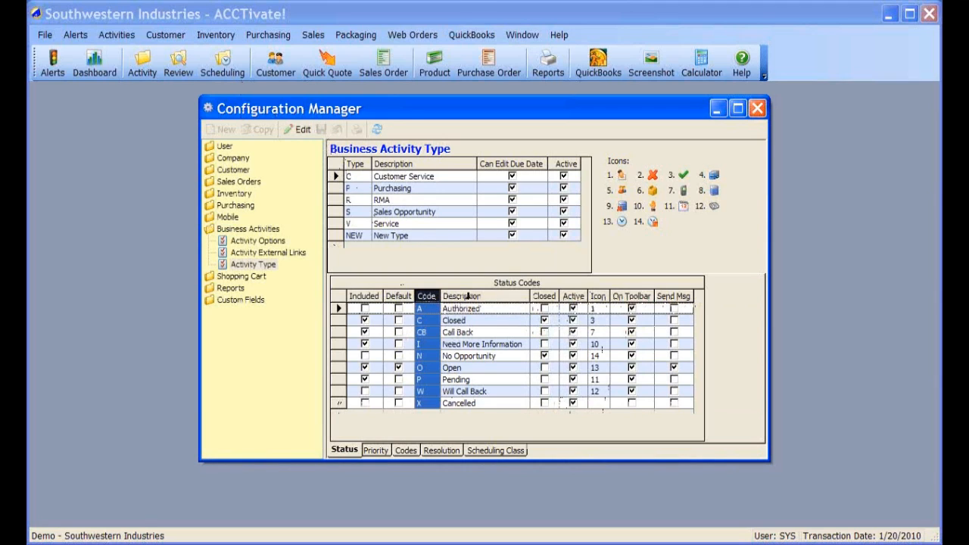
left_click(467, 295)
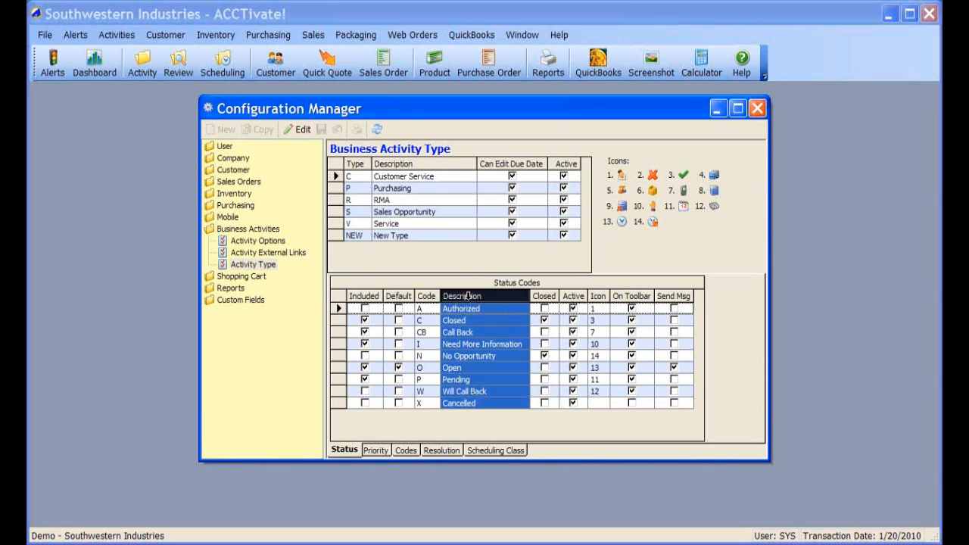
left_click(577, 296)
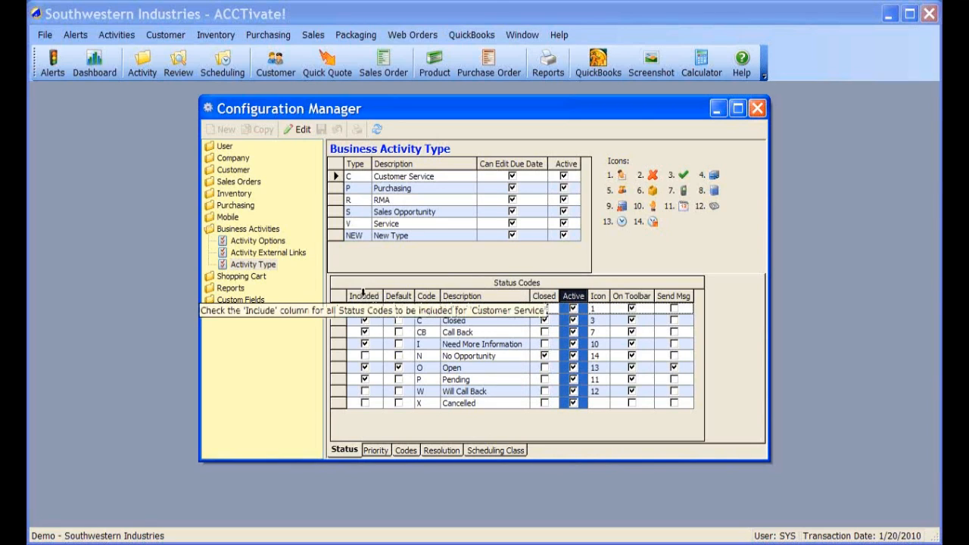
left_click(361, 296)
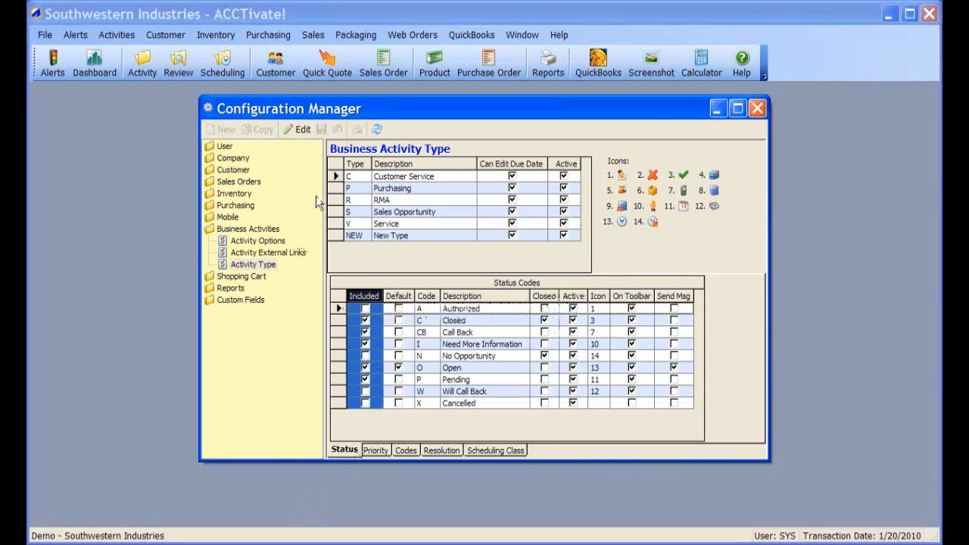
For the RMA activity type, exclude the Open and Pending status codes, include Cancelled, make Authorized the default, and save.
left_click(305, 135)
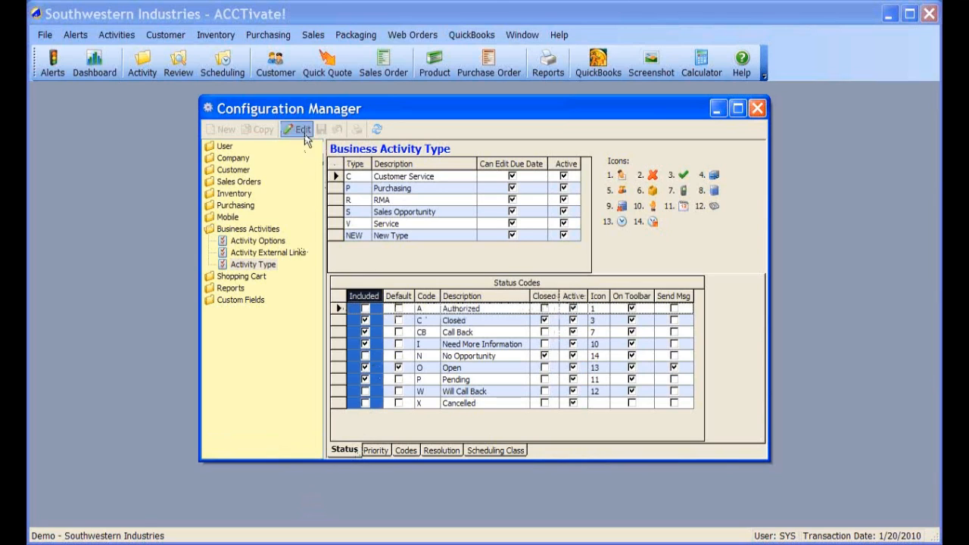
left_click(333, 199)
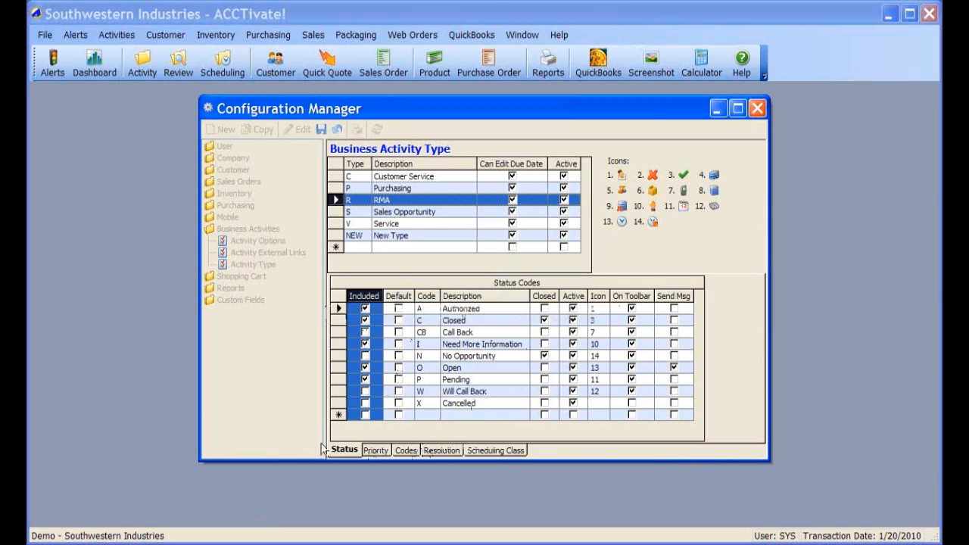
left_click(337, 309)
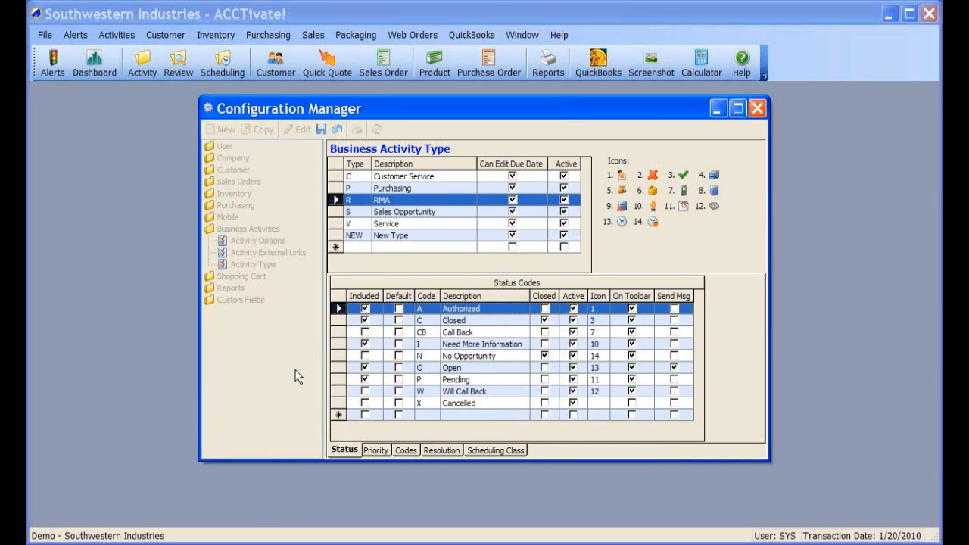
left_click(339, 320)
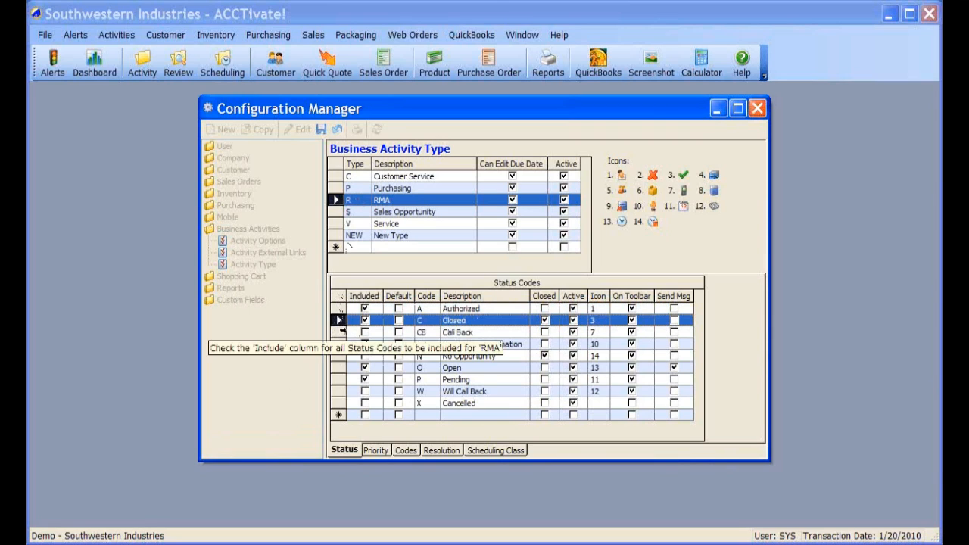
left_click(335, 331)
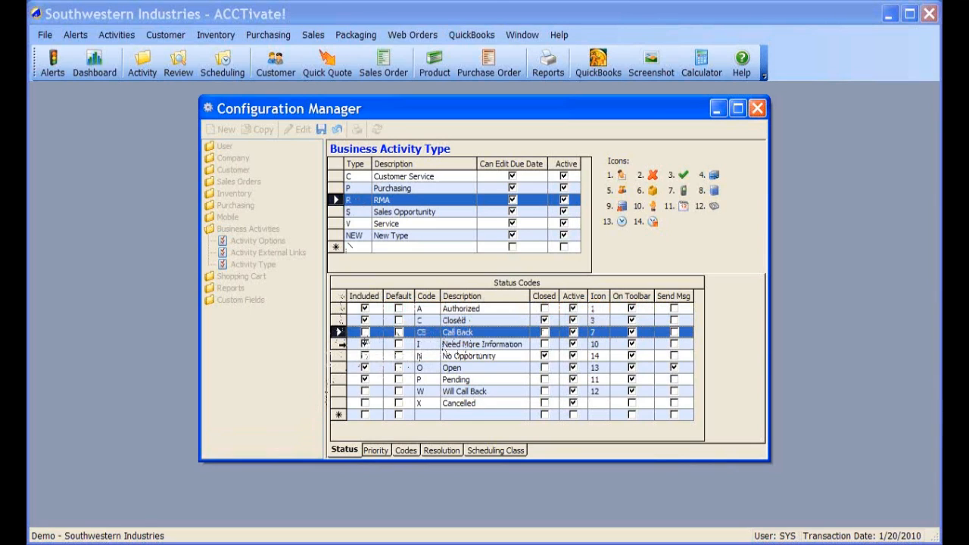
left_click(340, 344)
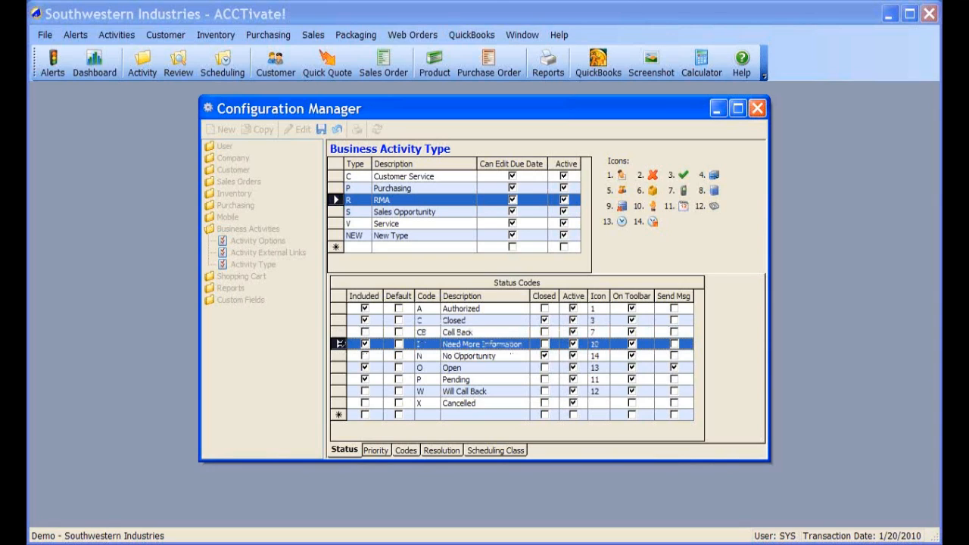
left_click(338, 355)
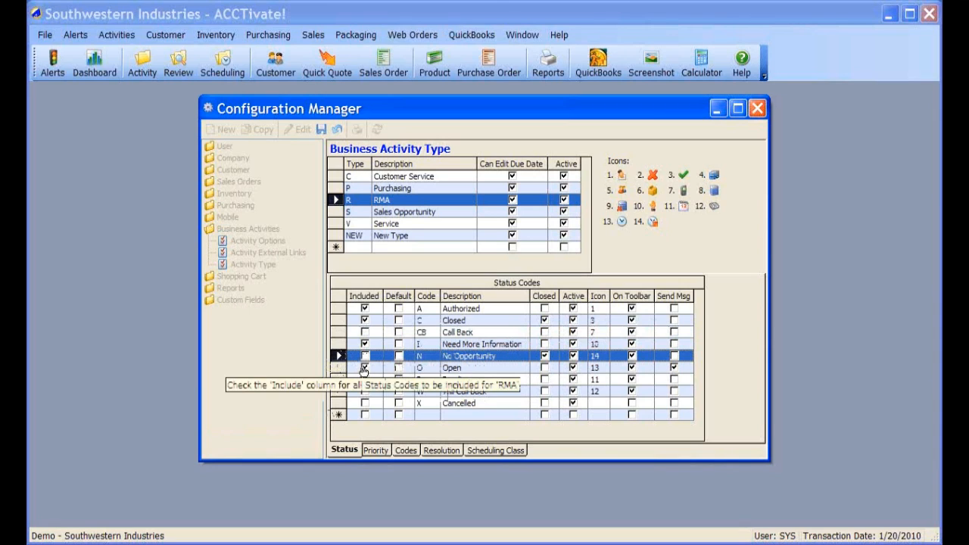
left_click(364, 368)
left_click(365, 379)
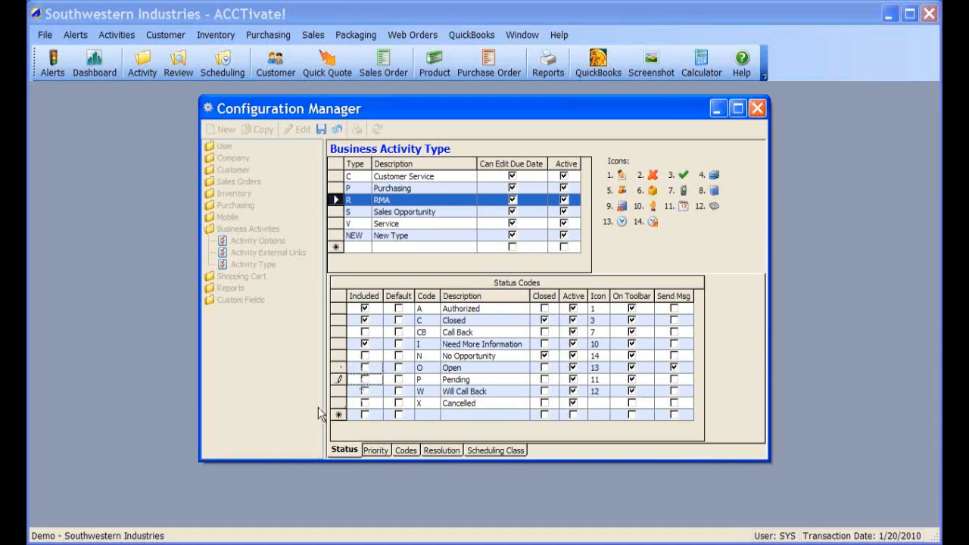
left_click(364, 403)
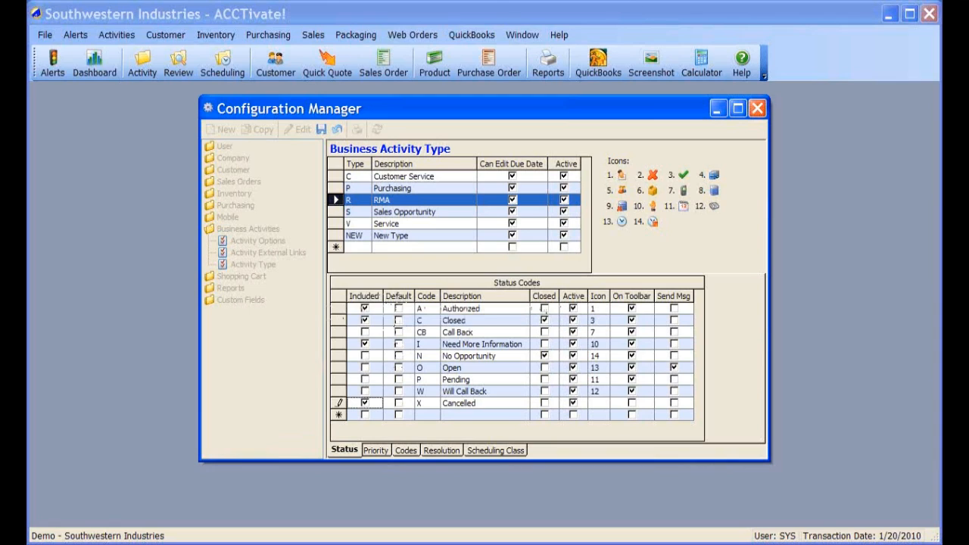
left_click(399, 308)
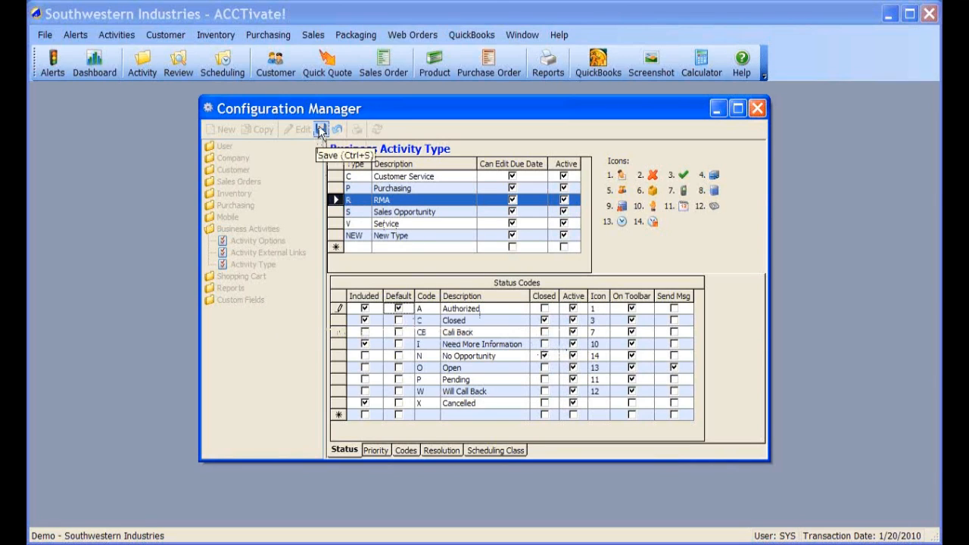
left_click(320, 131)
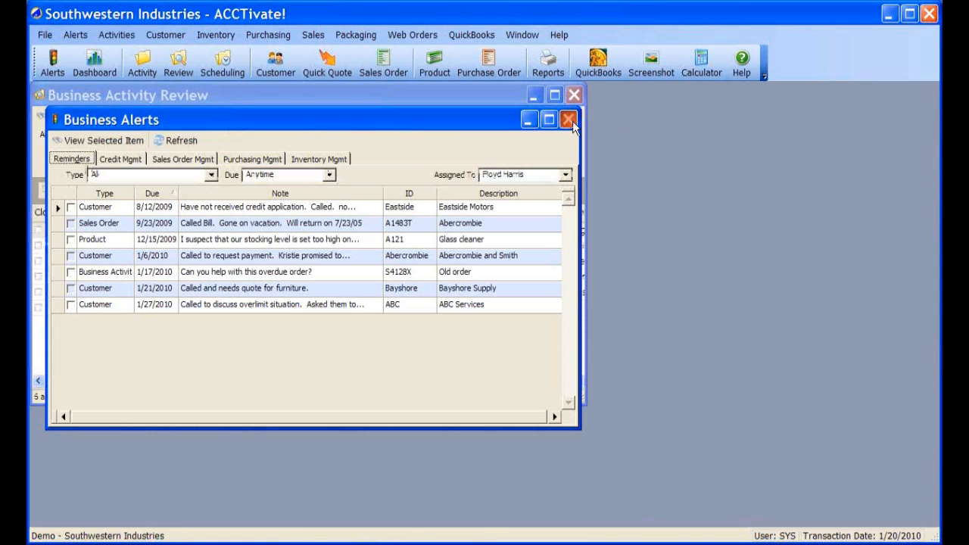
Close the Business Alerts and Business Activity Review windows and open the Business Activity window.
left_click(567, 119)
left_click(573, 95)
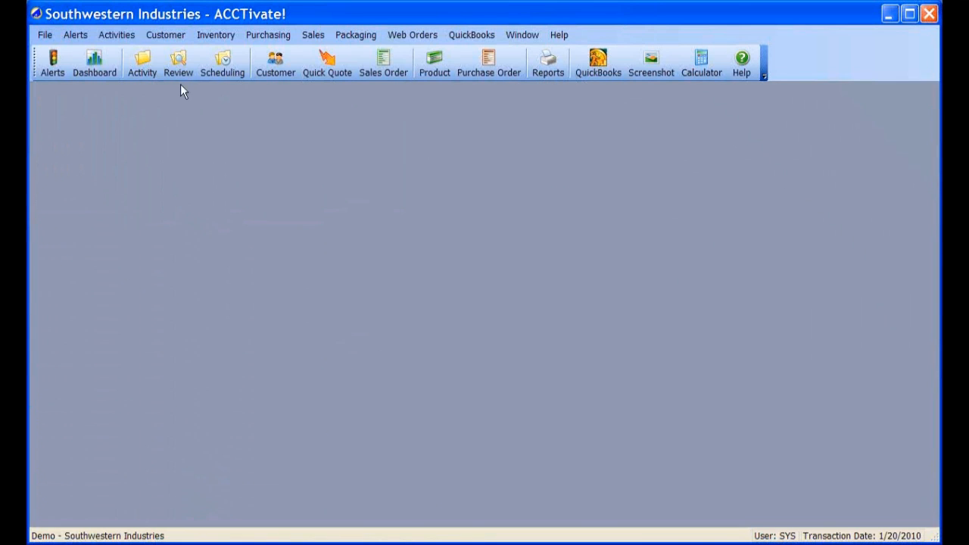
left_click(148, 66)
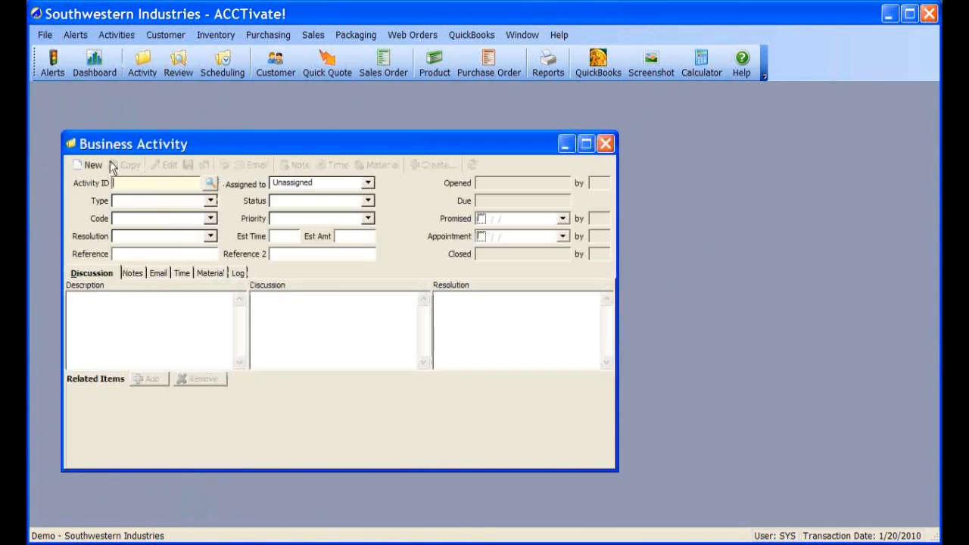
Start a new RMA business activity, check which status options it offers, and close it without saving.
left_click(94, 164)
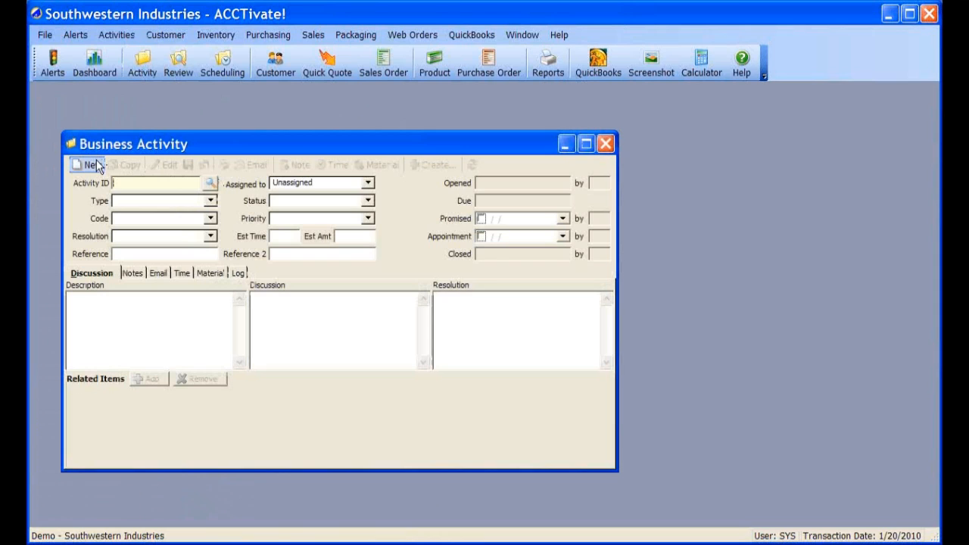
left_click(210, 202)
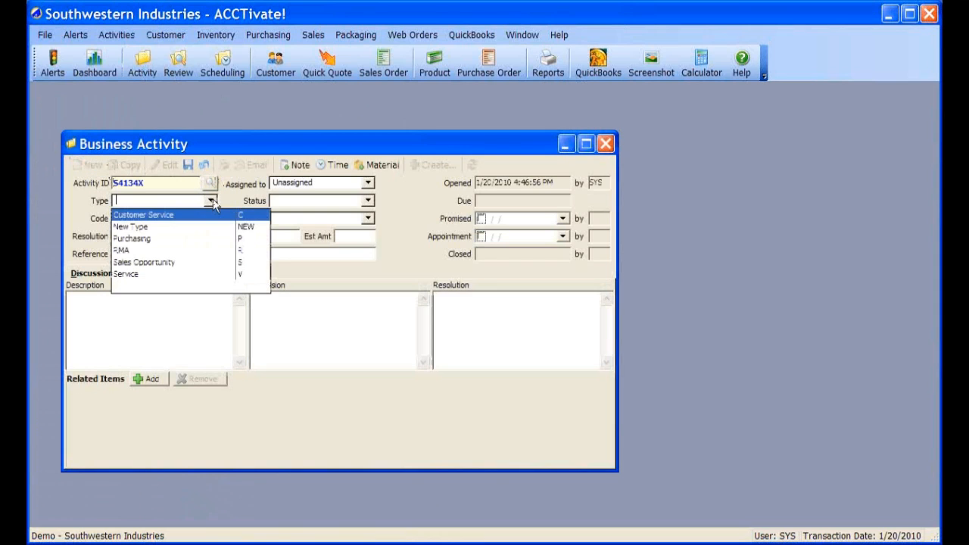
left_click(131, 250)
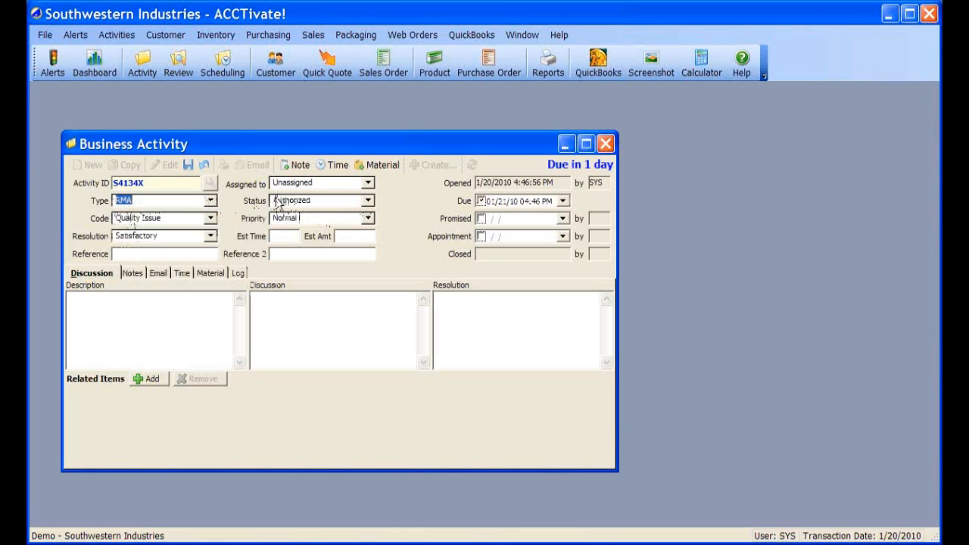
left_click(369, 200)
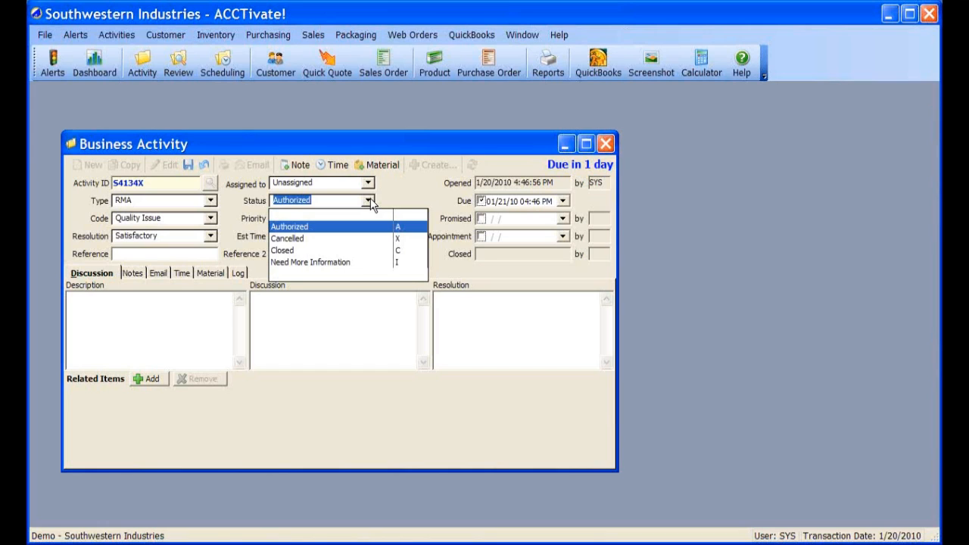
left_click(606, 144)
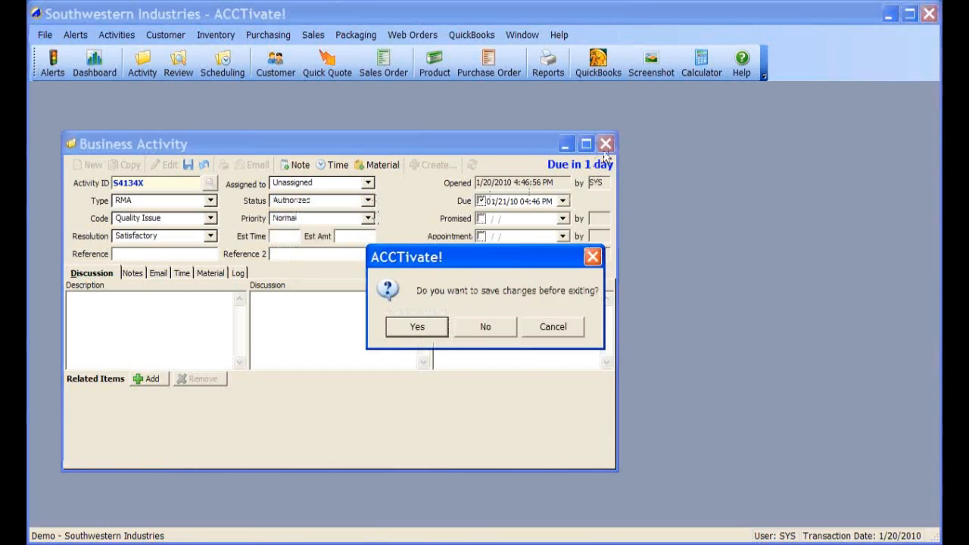
left_click(487, 327)
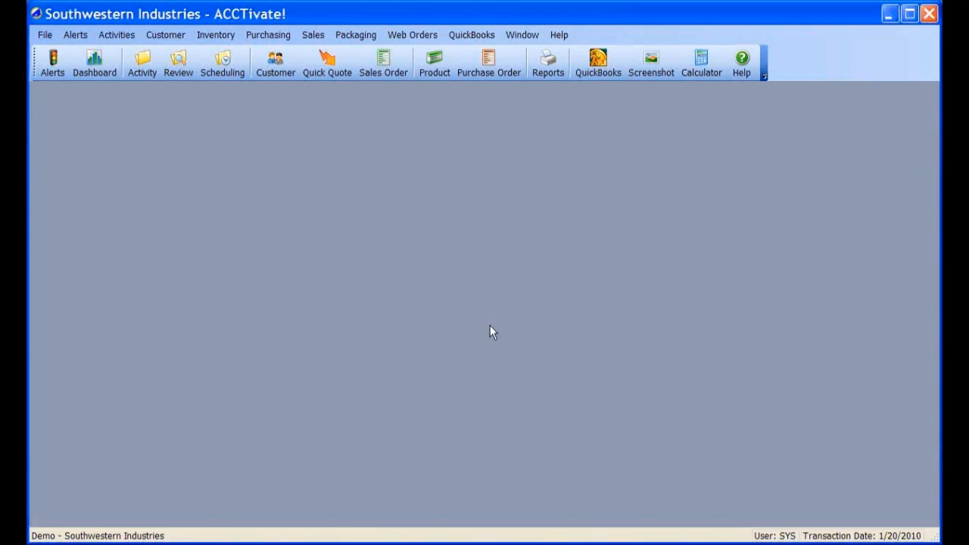
Open the business activity type configuration and review the status codes for the Sales Opportunity, Customer Service, and RMA types.
left_click(45, 35)
left_click(77, 105)
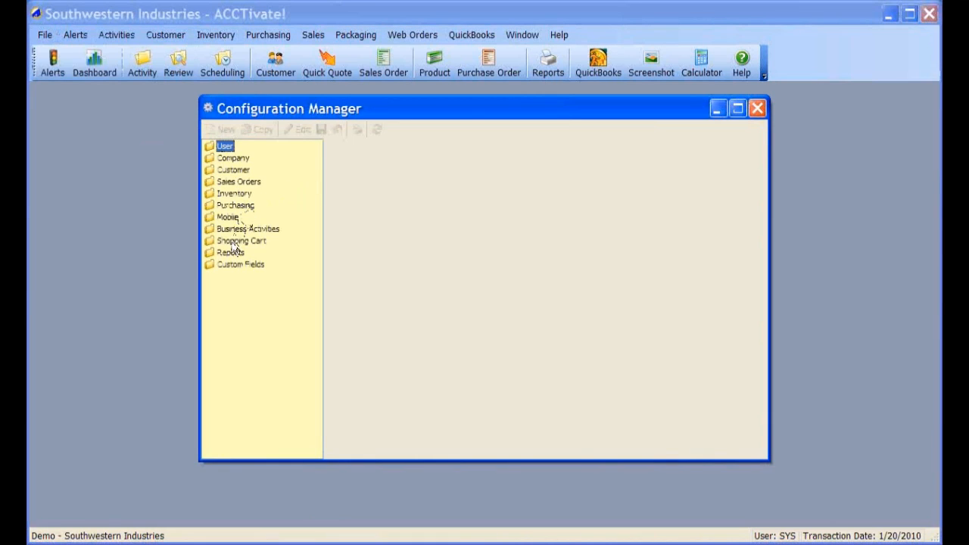
double_click(233, 229)
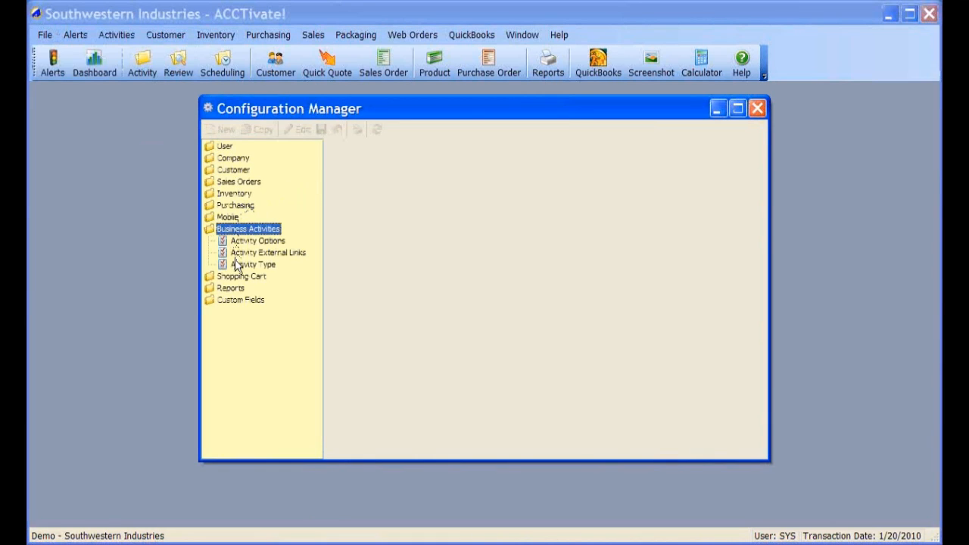
left_click(236, 264)
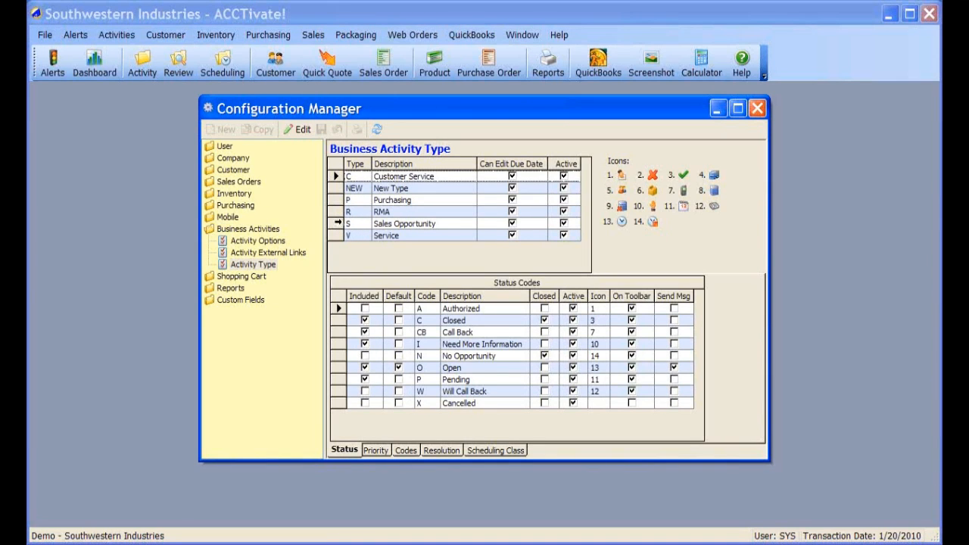
left_click(338, 224)
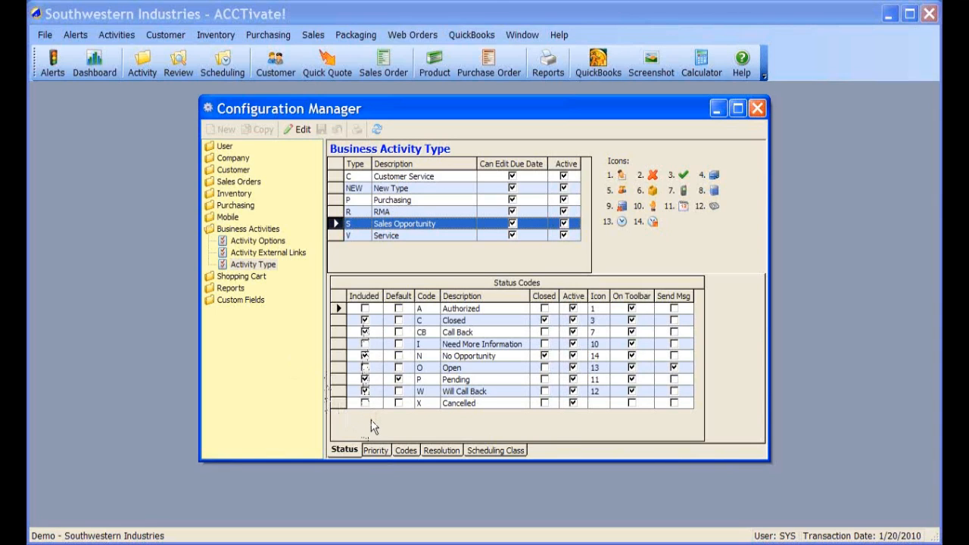
left_click(336, 175)
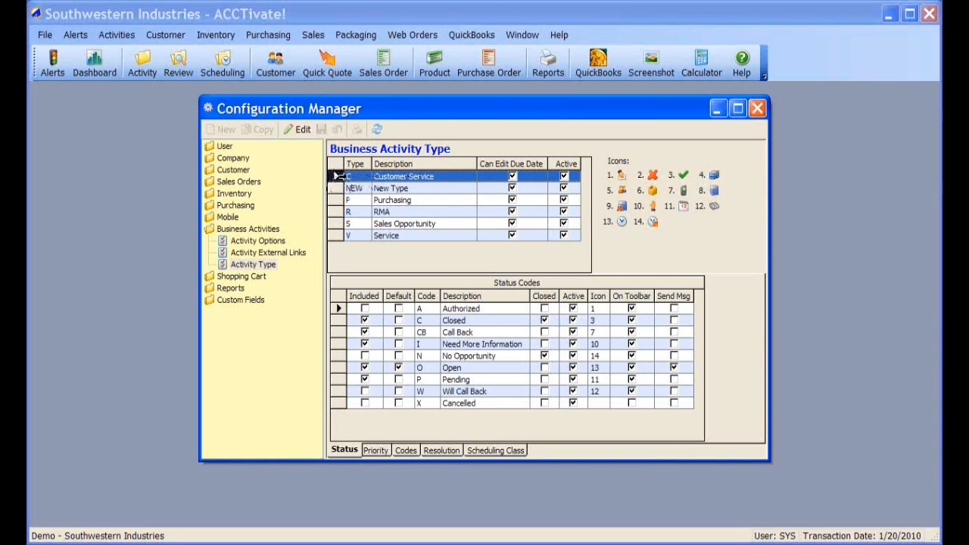
left_click(334, 212)
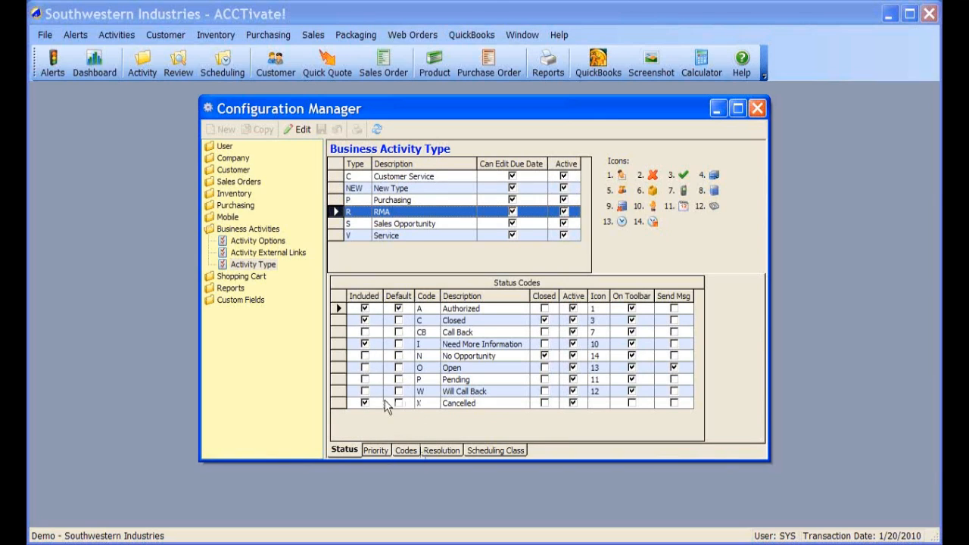
Mark the Cancelled status code as closed, and review the Icon, On Toolbar, and Send Msg settings of the status codes.
left_click(338, 403)
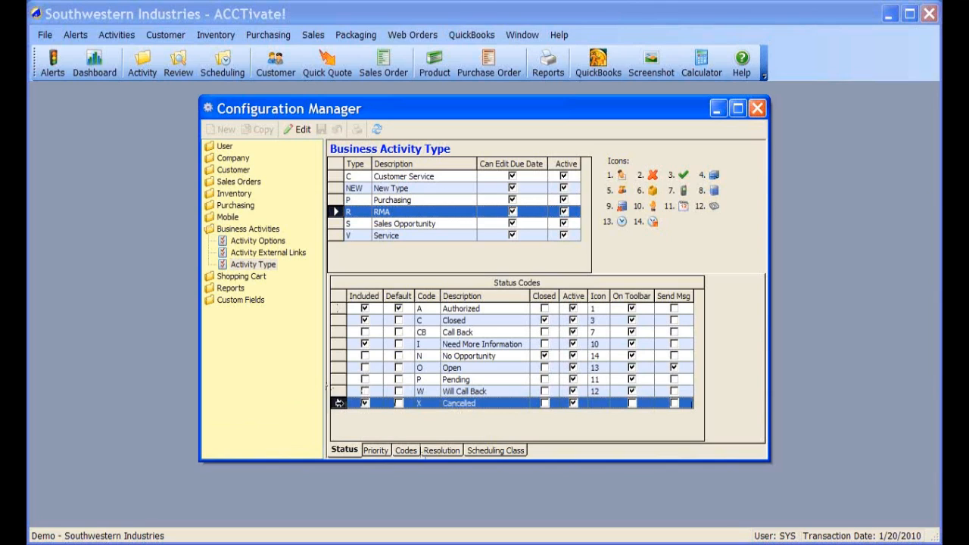
left_click(299, 130)
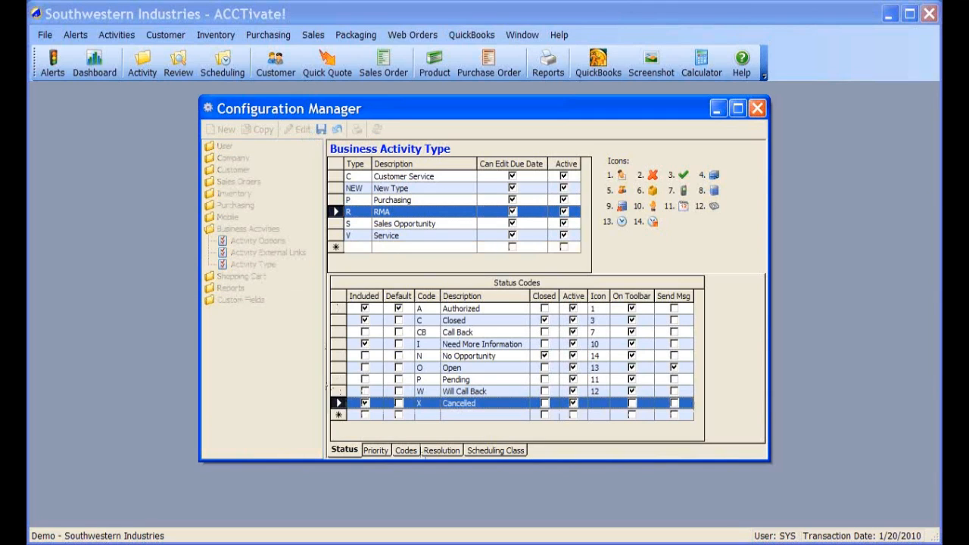
left_click(543, 296)
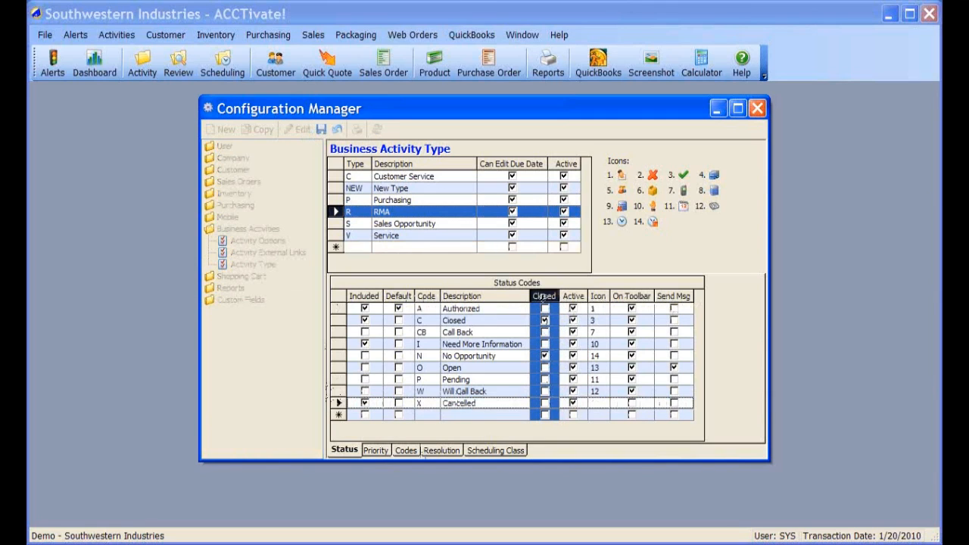
left_click(544, 402)
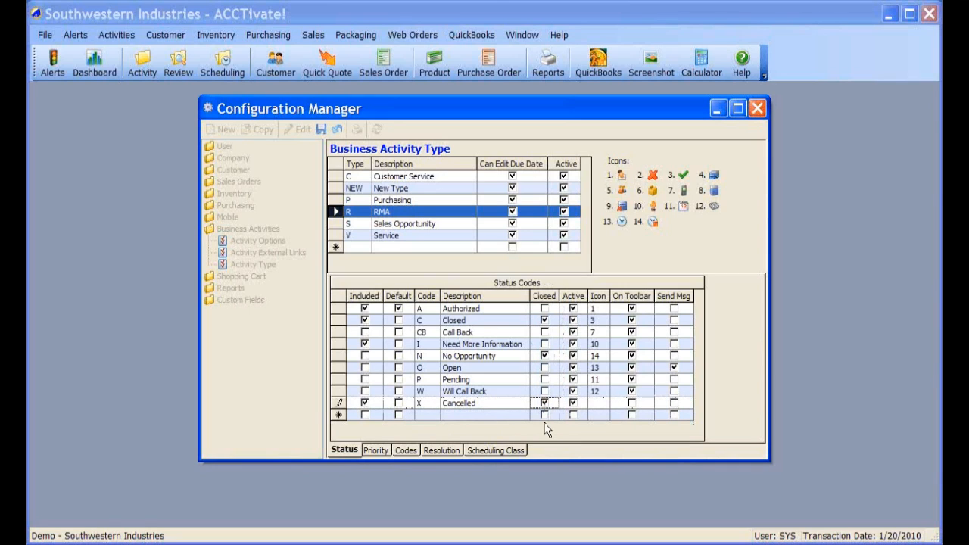
left_click(483, 402)
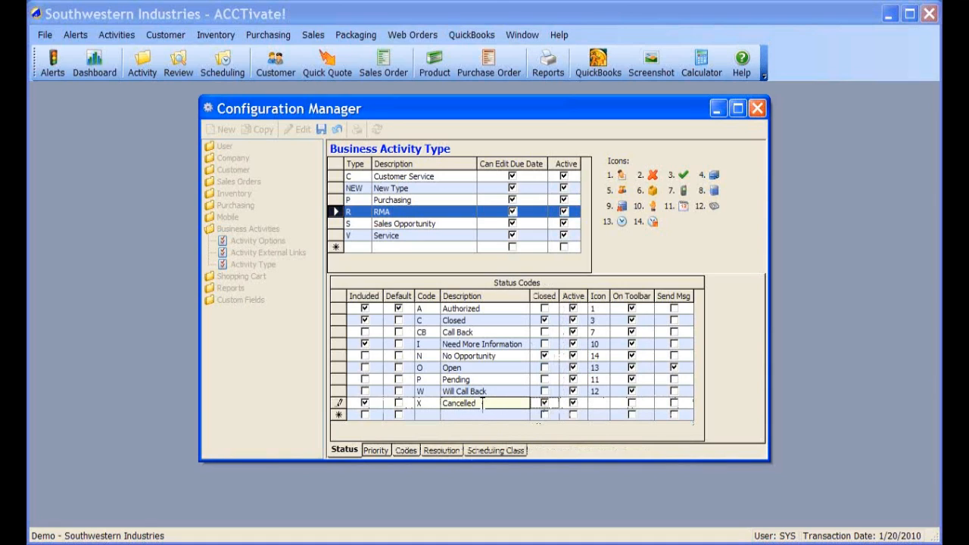
left_click(546, 404)
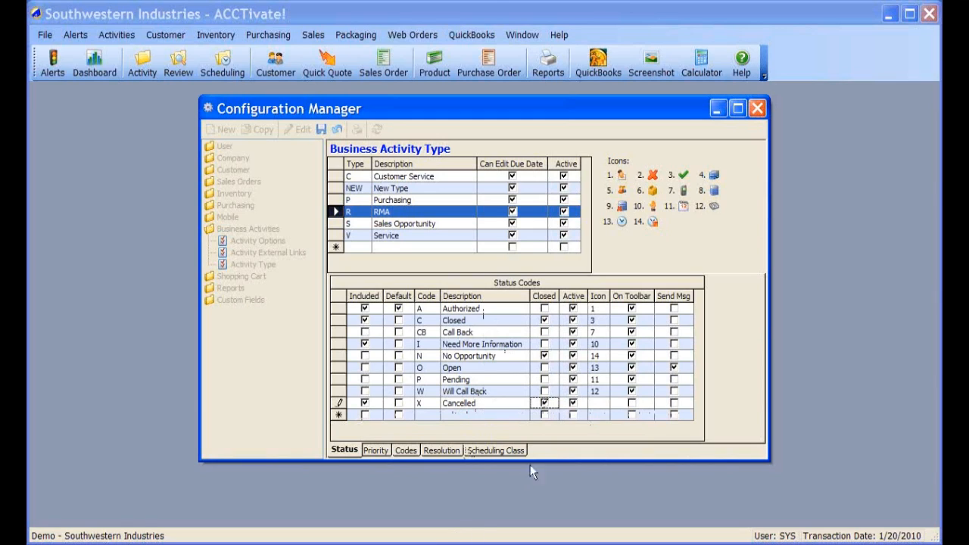
left_click(597, 296)
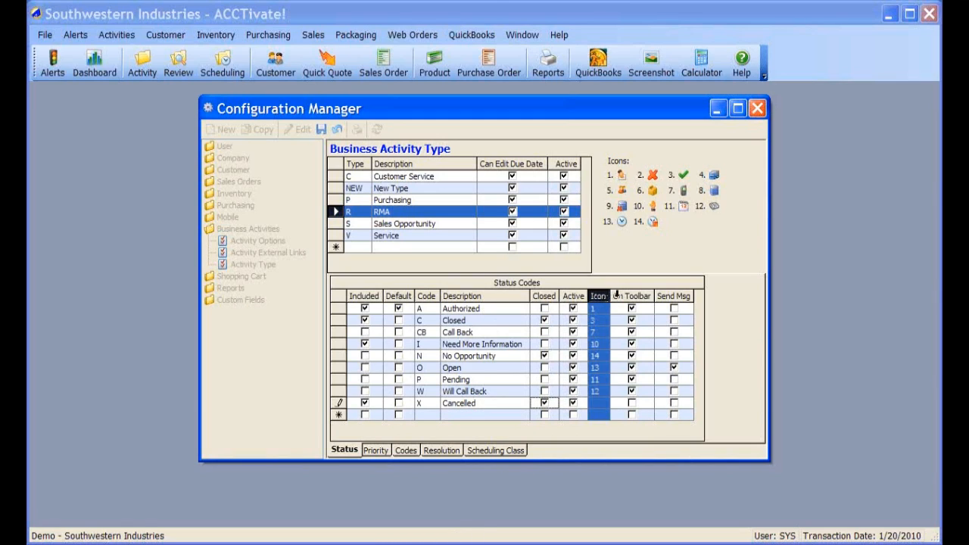
left_click(619, 296)
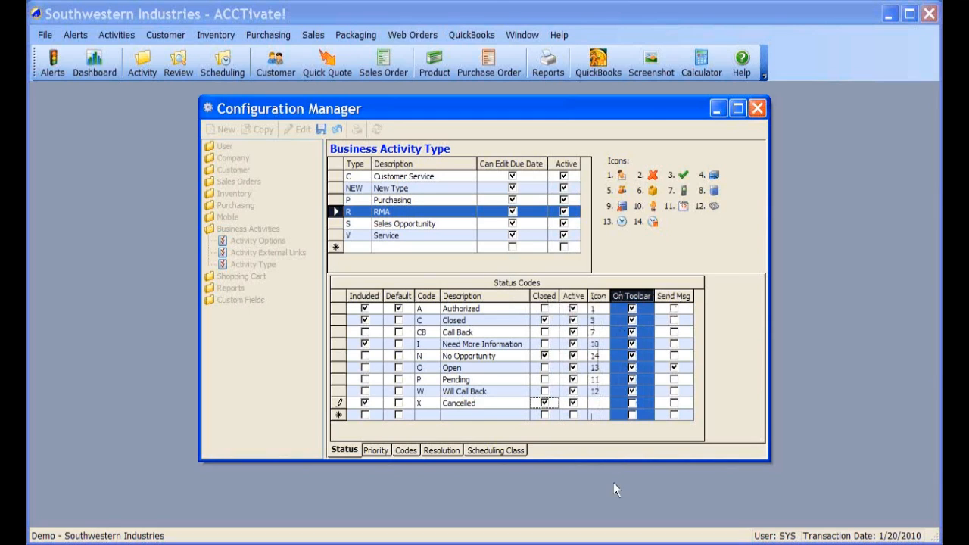
left_click(670, 296)
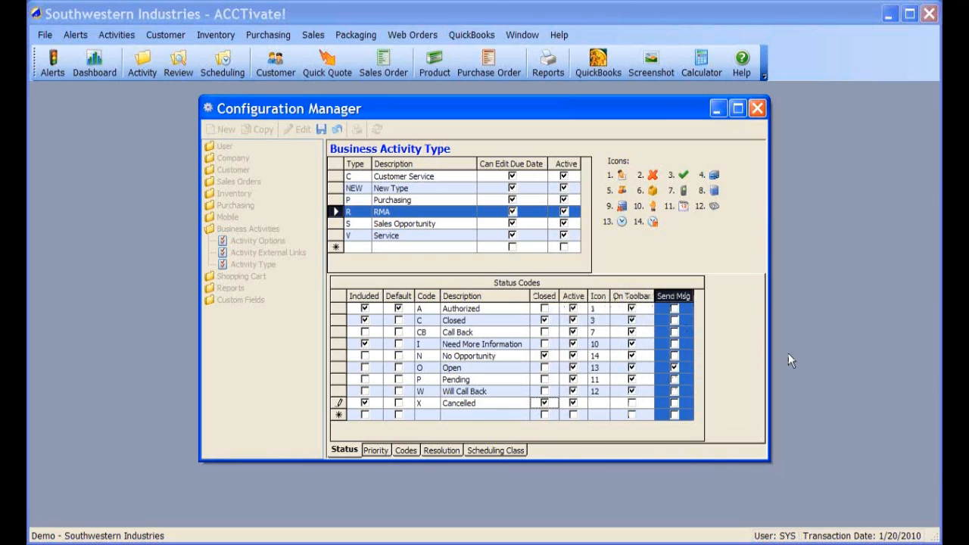
left_click(338, 367)
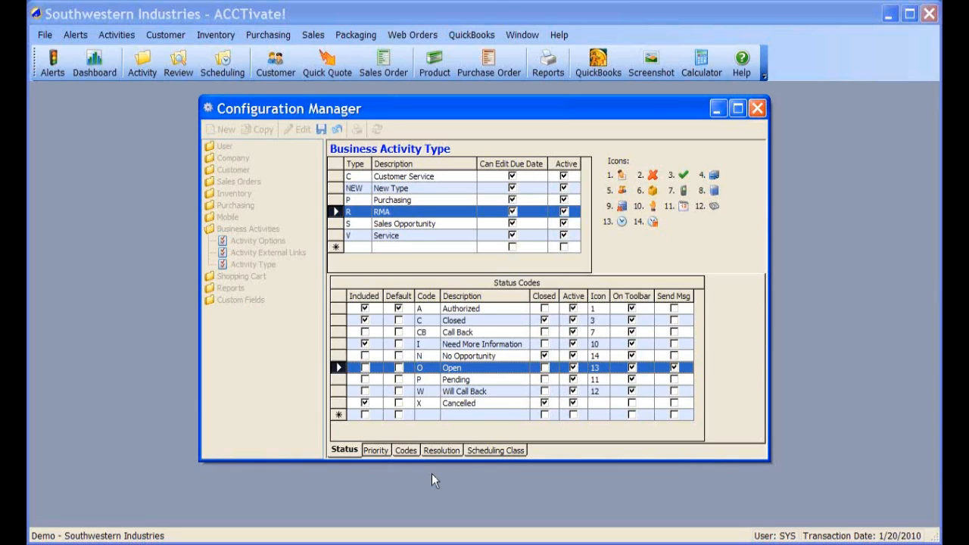
Review the RMA type's priority codes and set the hours till due for At Our Convenience to 36.
left_click(378, 451)
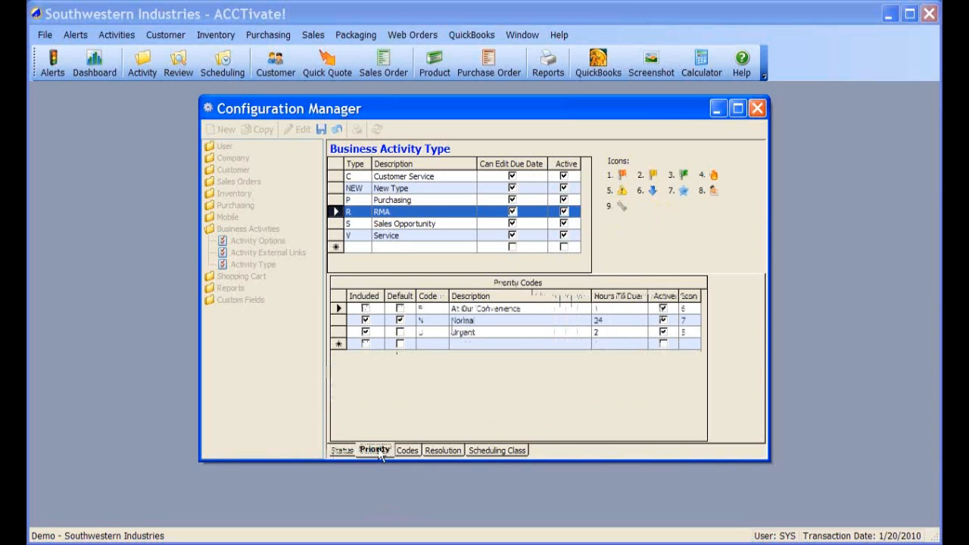
left_click(427, 320)
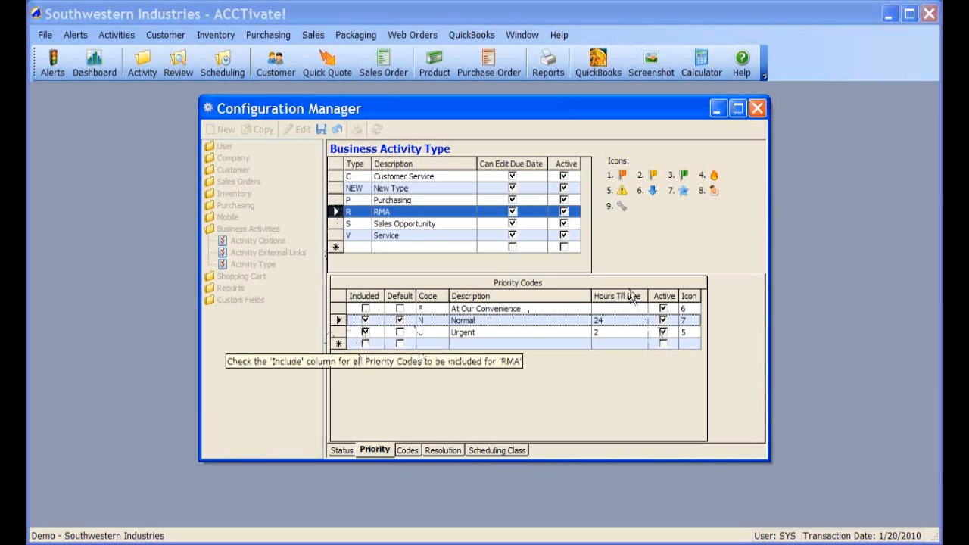
left_click(618, 332)
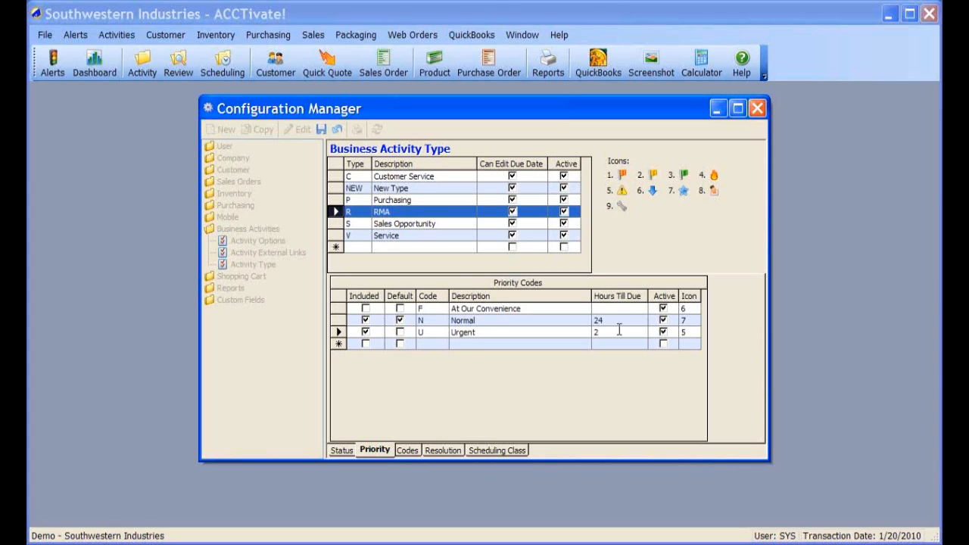
left_click_drag(616, 331, 581, 341)
left_click(634, 320)
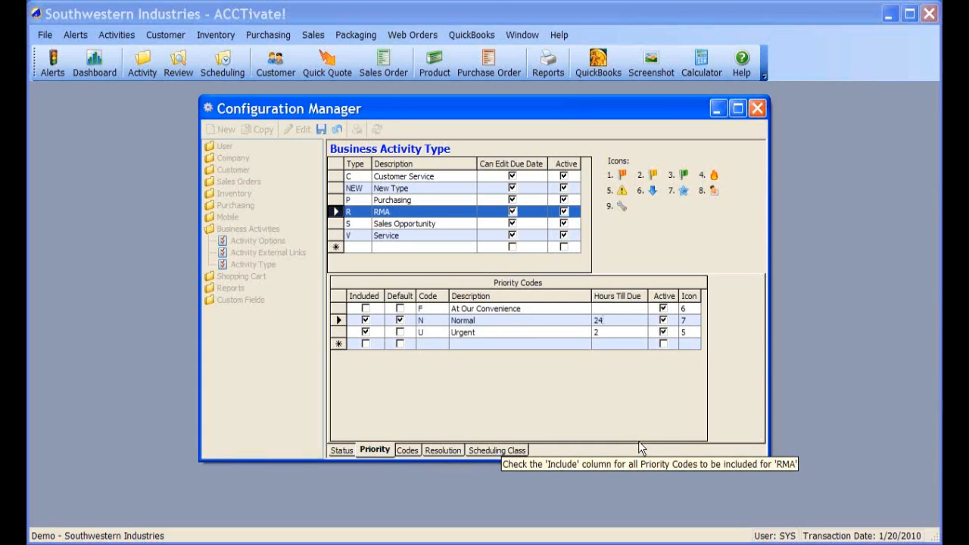
left_click(621, 308)
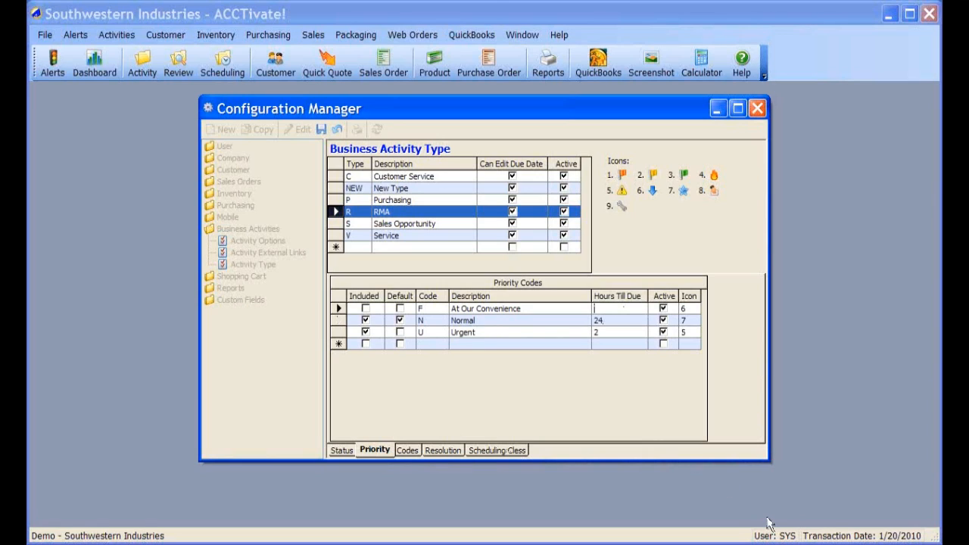
type("36")
left_click(608, 333)
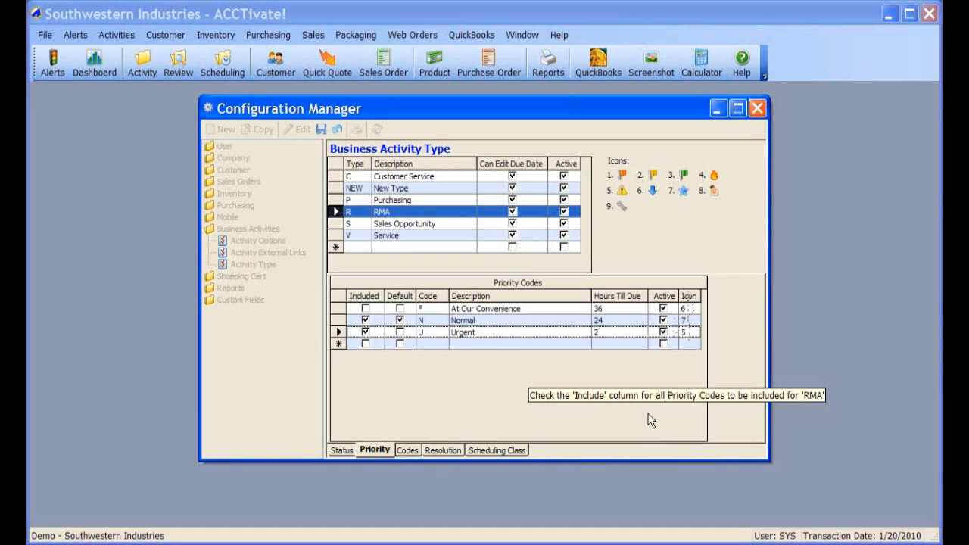
Add an active issue code DGD with the description "Damaged in Shipment".
left_click(409, 448)
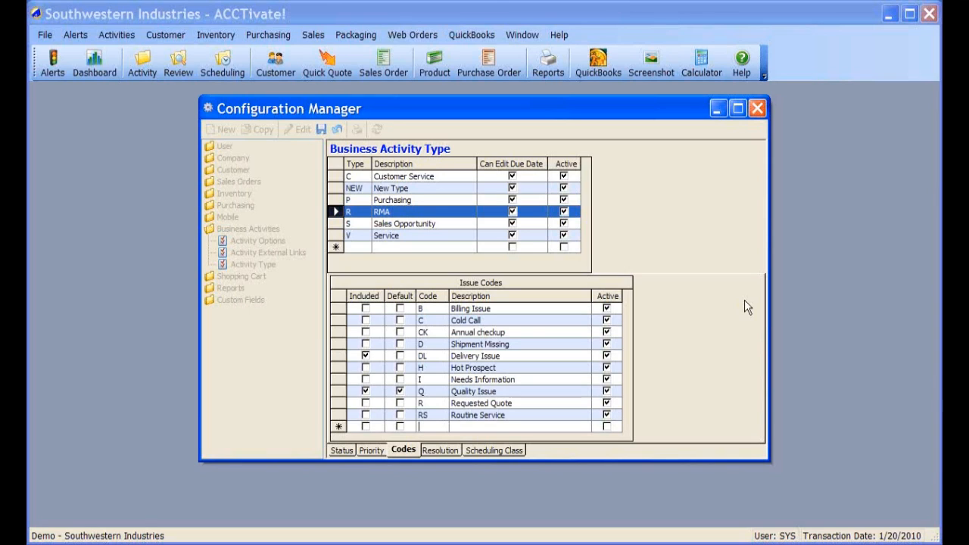
type("DGD")
key("Tab")
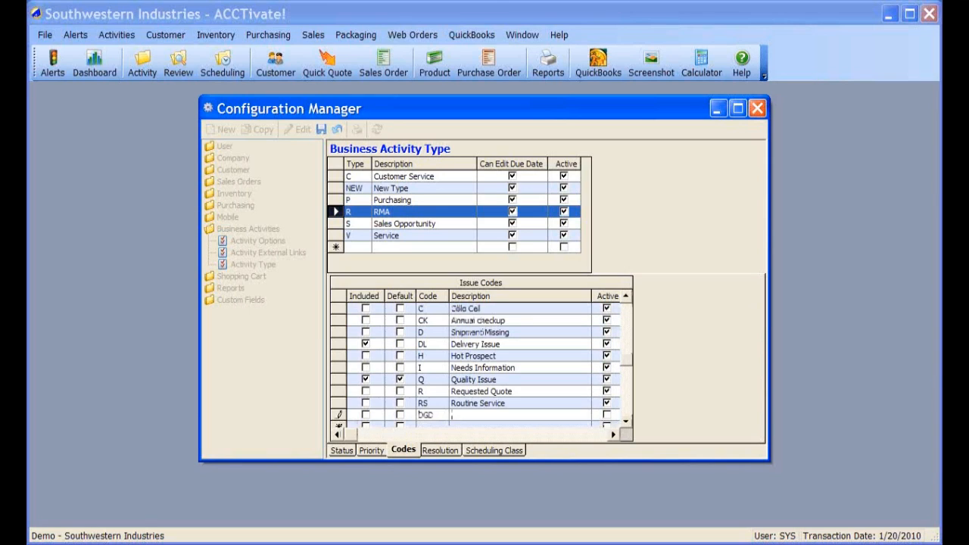
type("Damaged In Shipment")
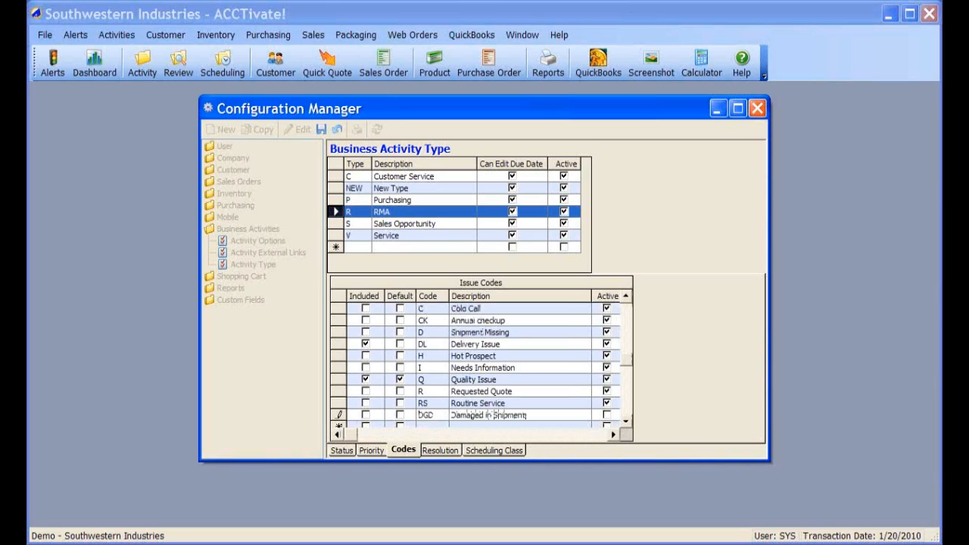
key("Tab")
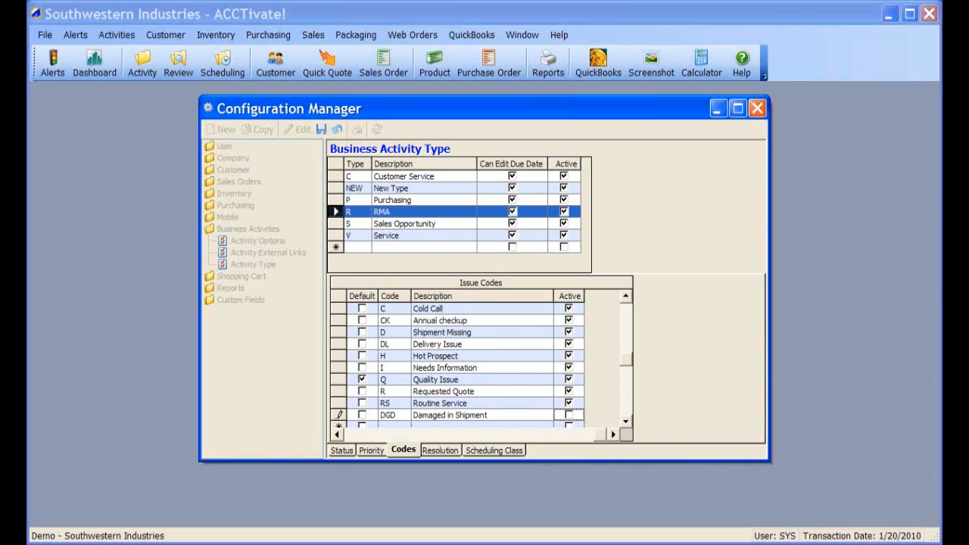
key("Tab")
key("Tab")
key("Tab")
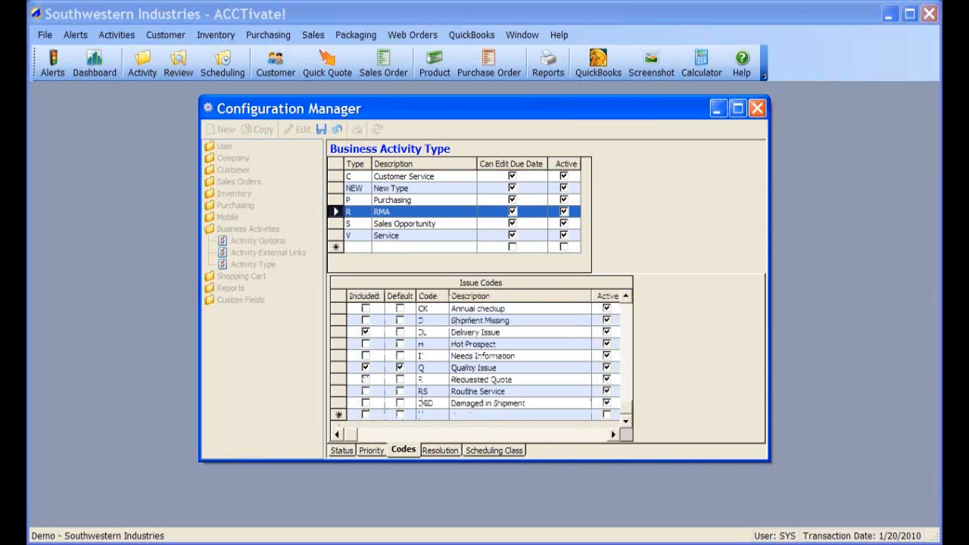
Add an active issue code SIZ with the description "Incorrect Size".
type("SIZ")
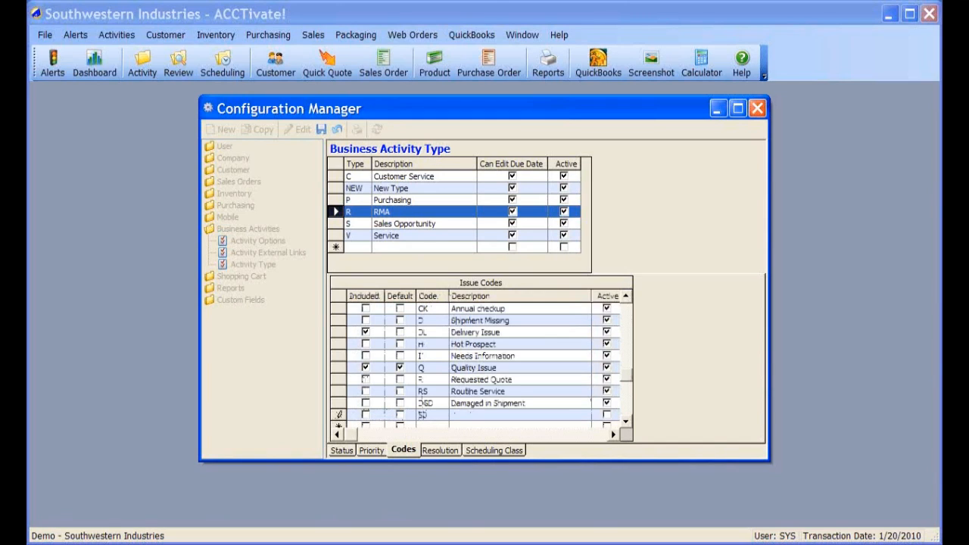
type("Incorrect Size")
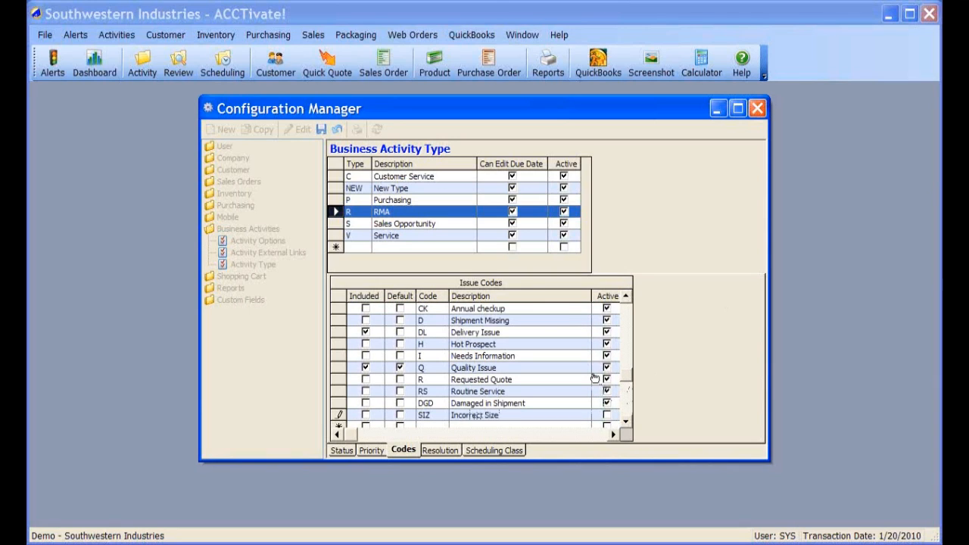
left_click(606, 415)
Include the Damaged in Shipment and Incorrect Size issue codes for the RMA type, save, and reselect RMA.
left_click(365, 402)
left_click(365, 415)
left_click(322, 130)
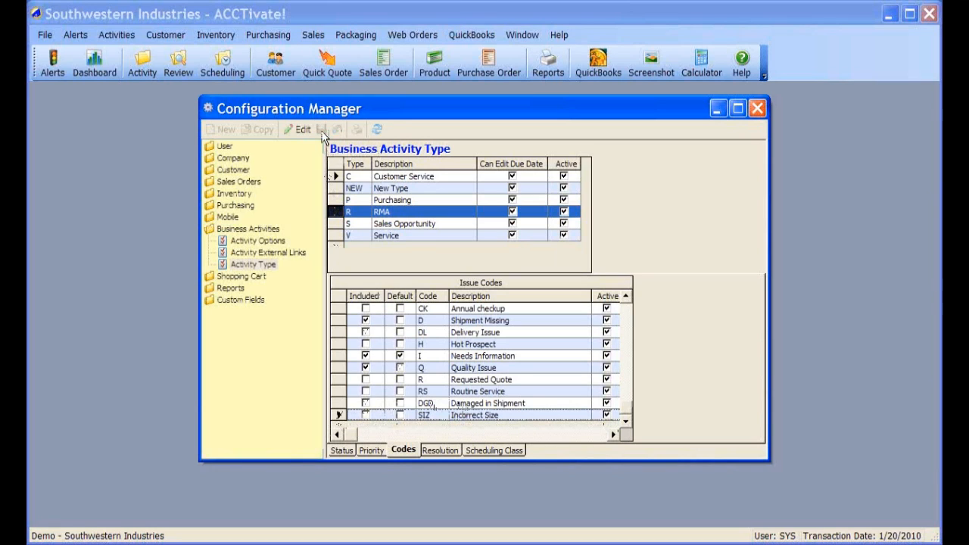
left_click(337, 212)
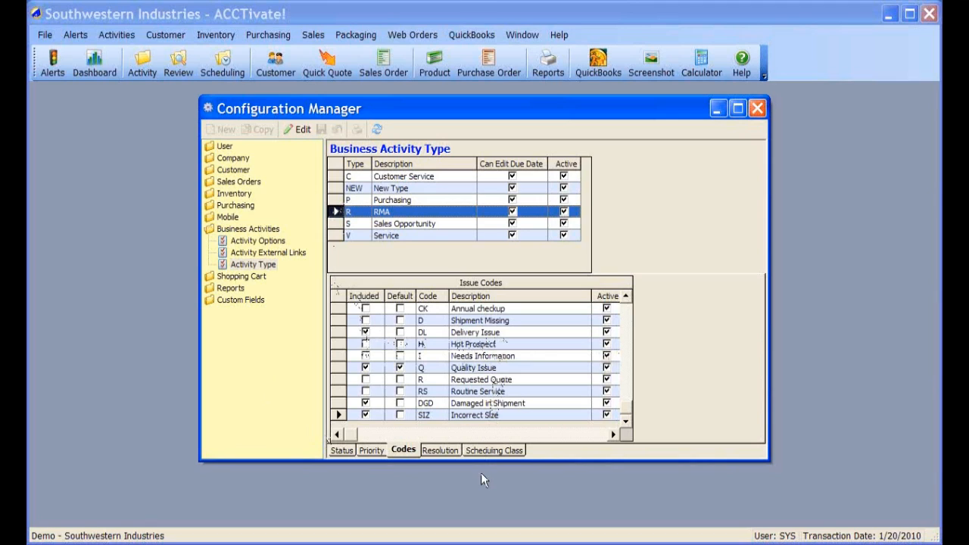
Remove Quality Issue as the default issue code for the RMA type, save, and reselect RMA.
left_click(303, 129)
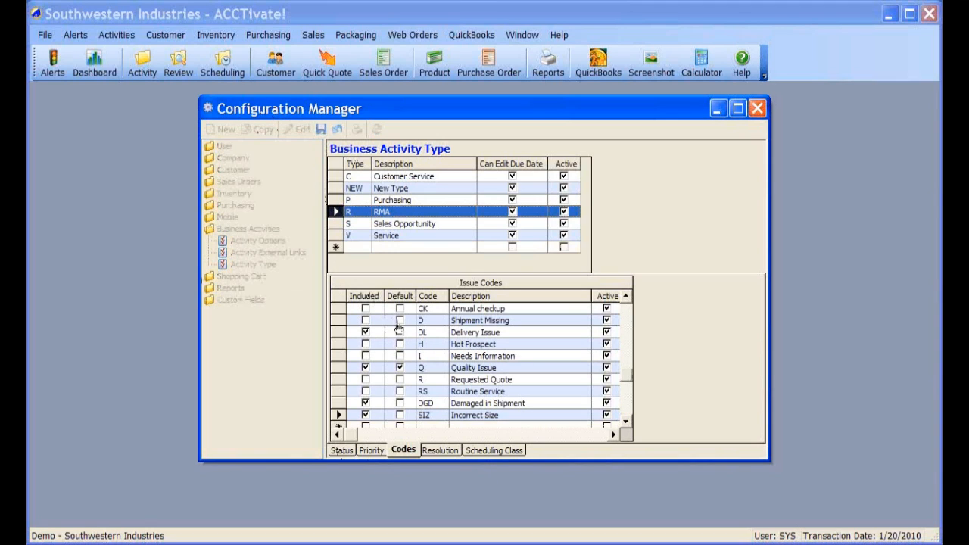
left_click(399, 368)
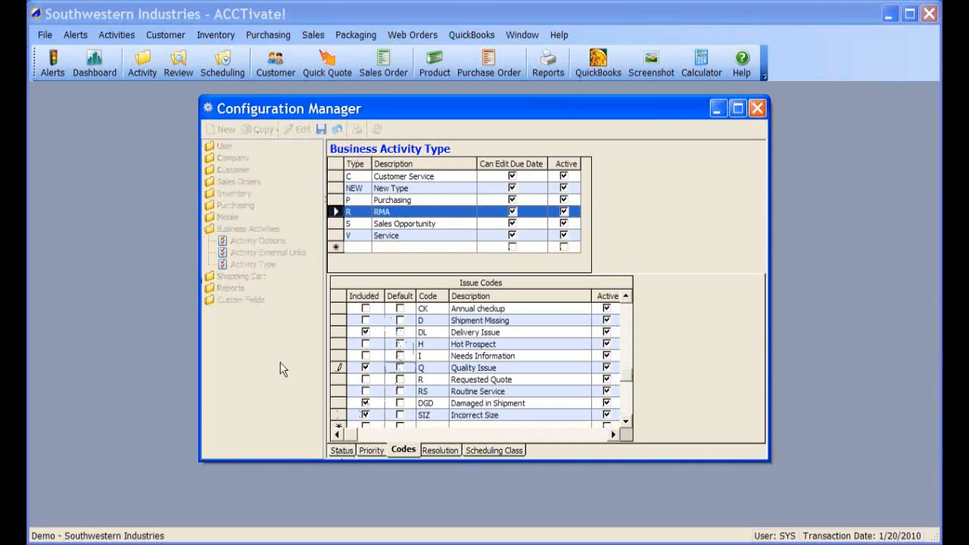
left_click(321, 130)
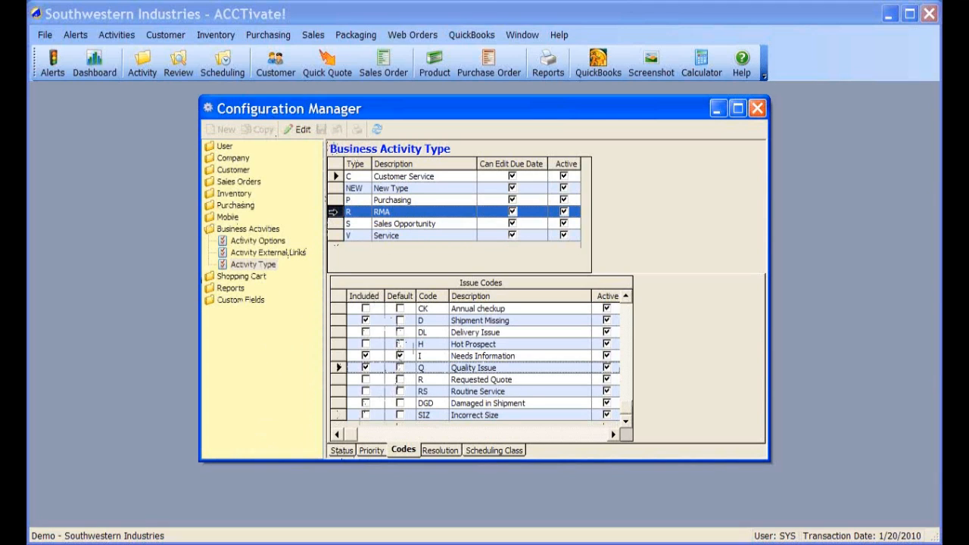
left_click(334, 212)
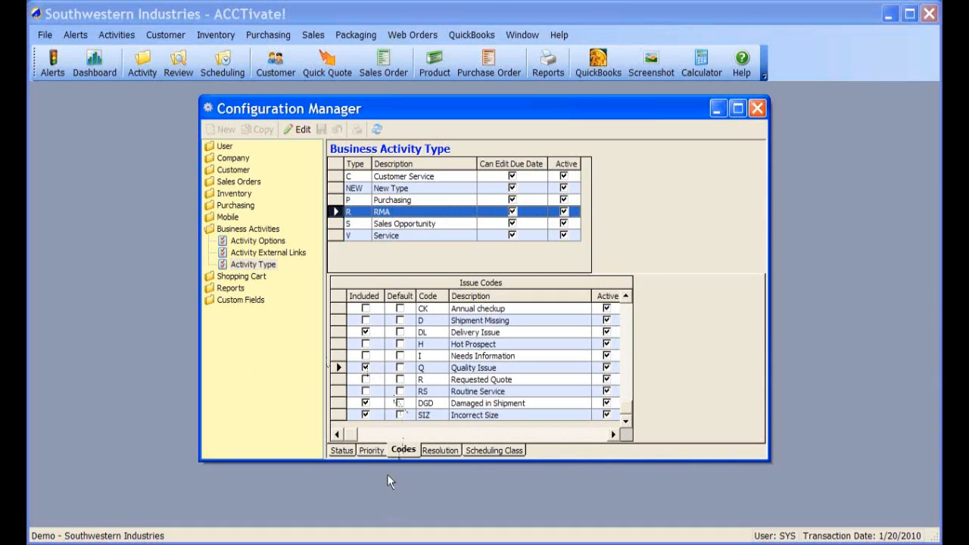
Add an active resolution code SS with the description "Shipped Same Product" while editing the RMA type.
left_click(449, 452)
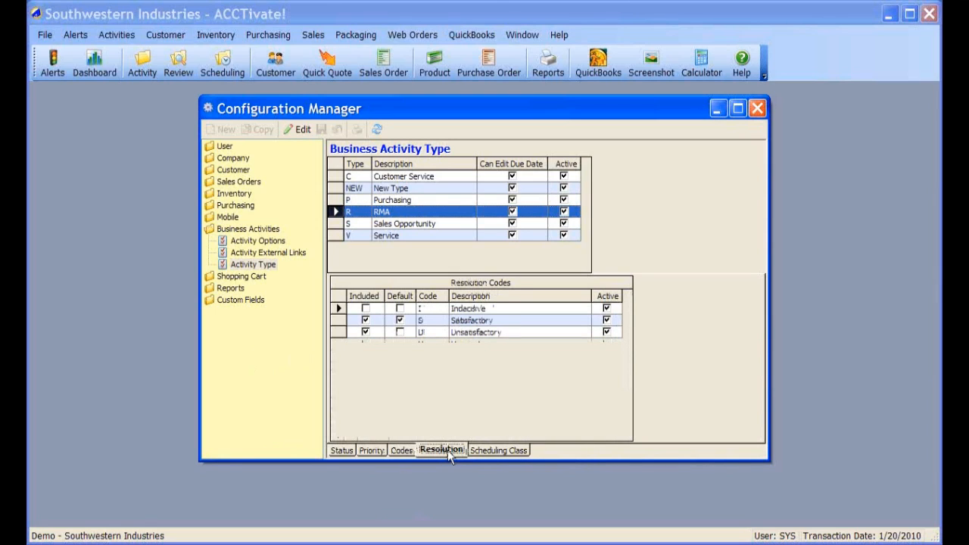
left_click(298, 129)
left_click(433, 346)
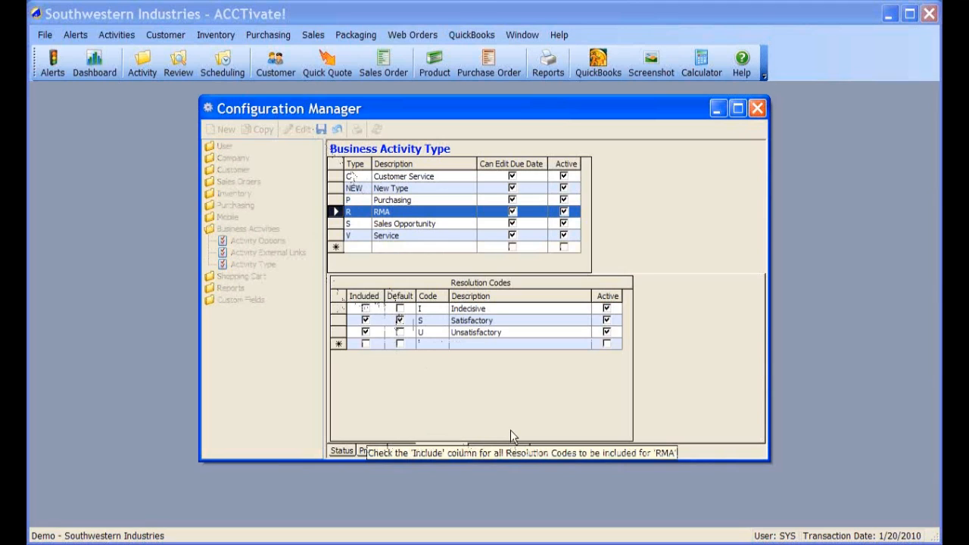
type("SS")
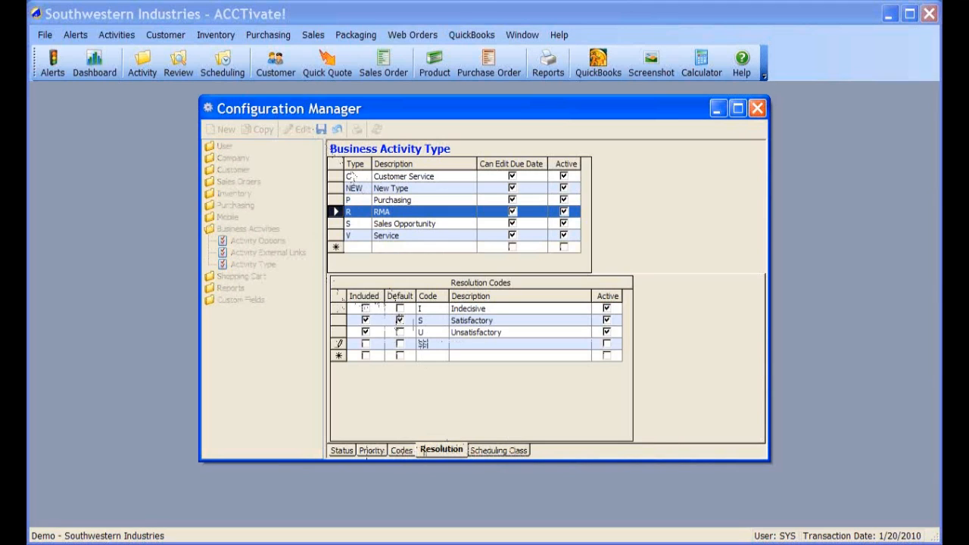
type("Shipped Same Product")
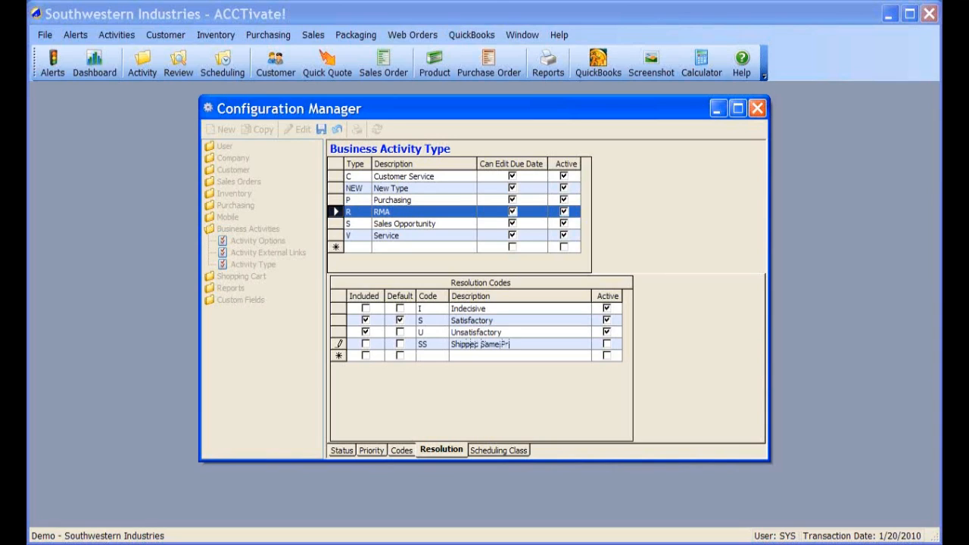
key("Tab")
key("Tab")
Add an active resolution code SN with the description "Shipped New Product".
type("SN")
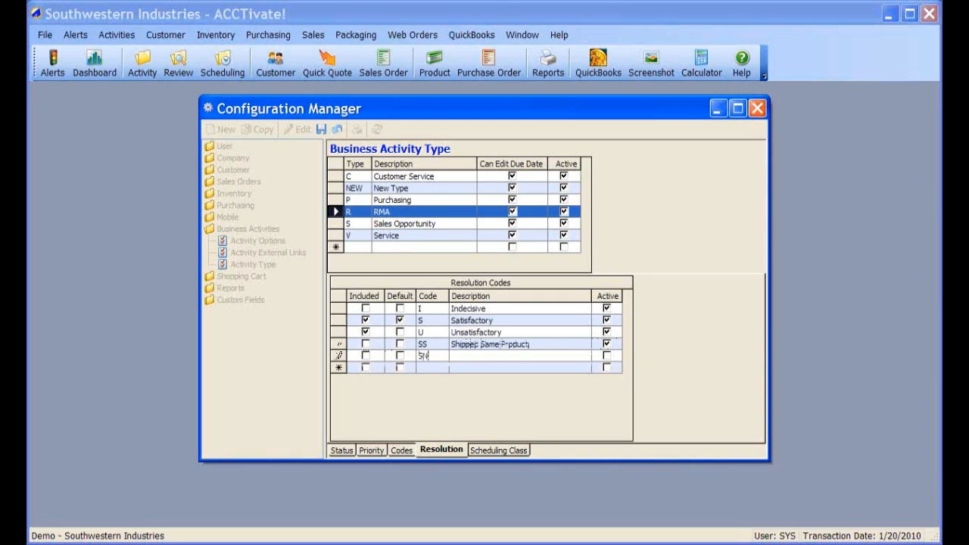
key("Tab")
type("Shipped New Product")
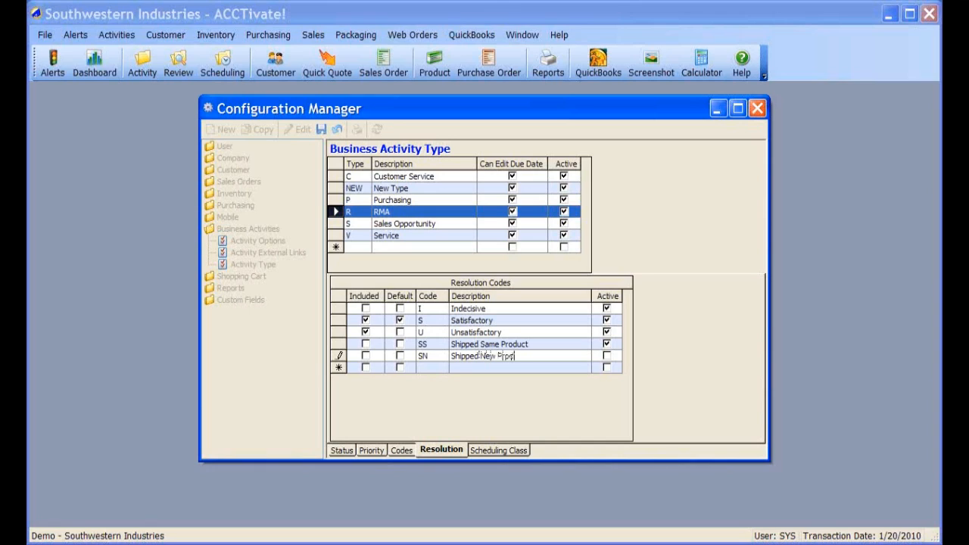
key("Tab")
key("space")
Add an active resolution code REF with the description "Provided Refund".
type("REF")
key("Tab")
type("Provided REF")
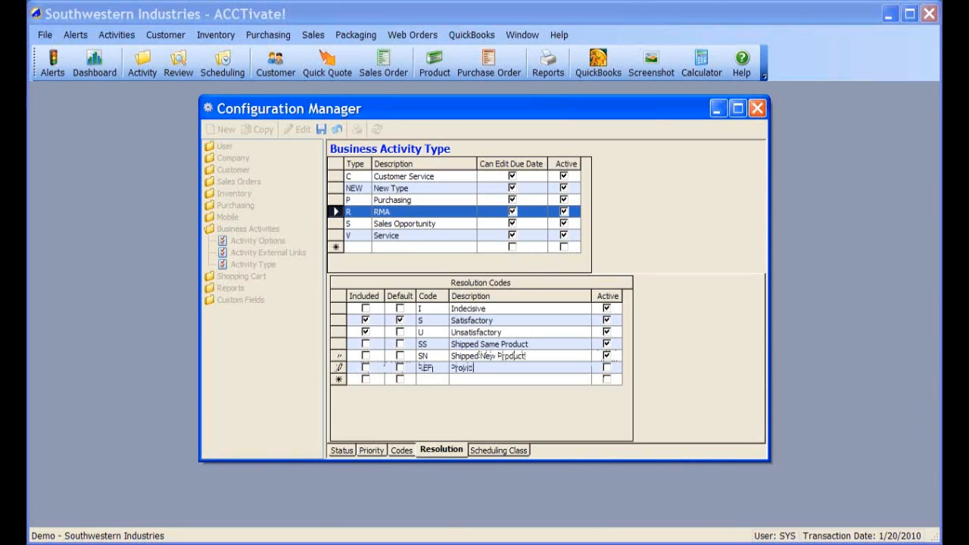
key("BackSpace")
key("BackSpace")
type("efund")
key("Tab")
key("space")
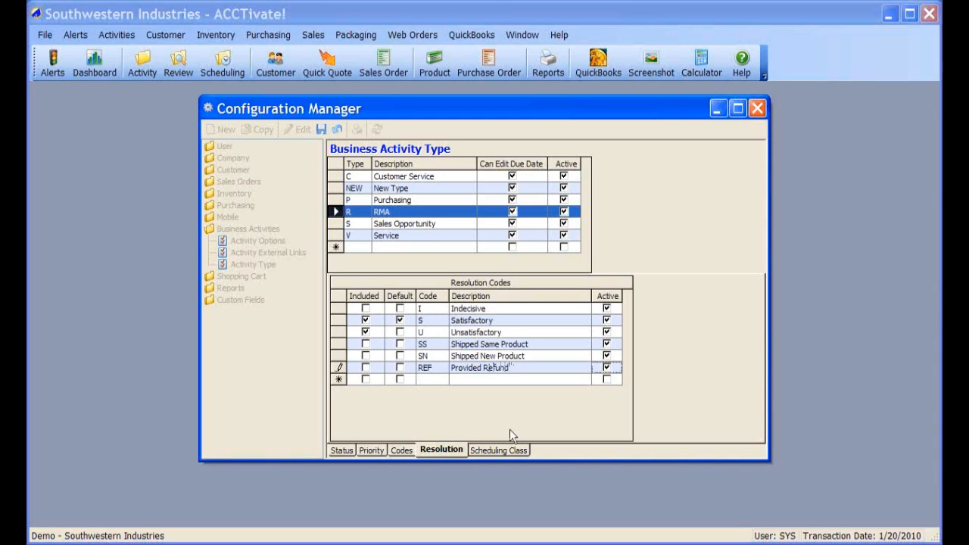
Include the resolution codes SS, SN, and REF for the RMA type.
left_click(365, 344)
left_click(365, 356)
left_click(367, 368)
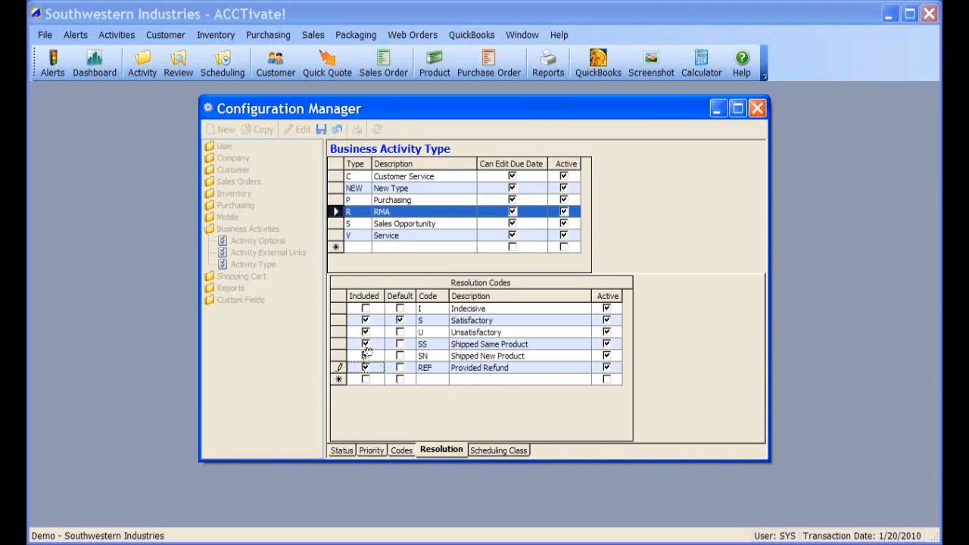
Exclude the Unsatisfactory and Satisfactory resolution codes from RMA, clear Satisfactory as the default, and save the changes.
left_click(366, 332)
left_click(366, 320)
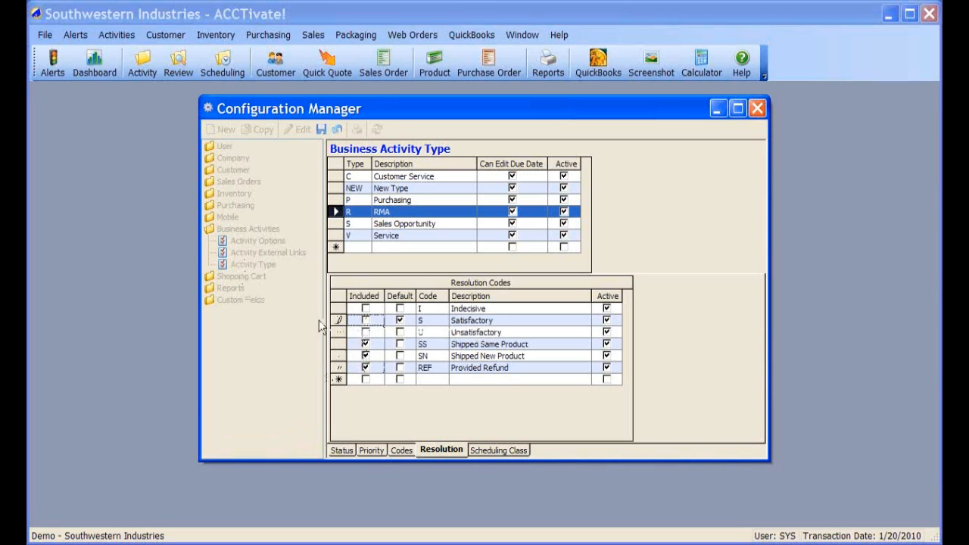
left_click(399, 320)
left_click(321, 130)
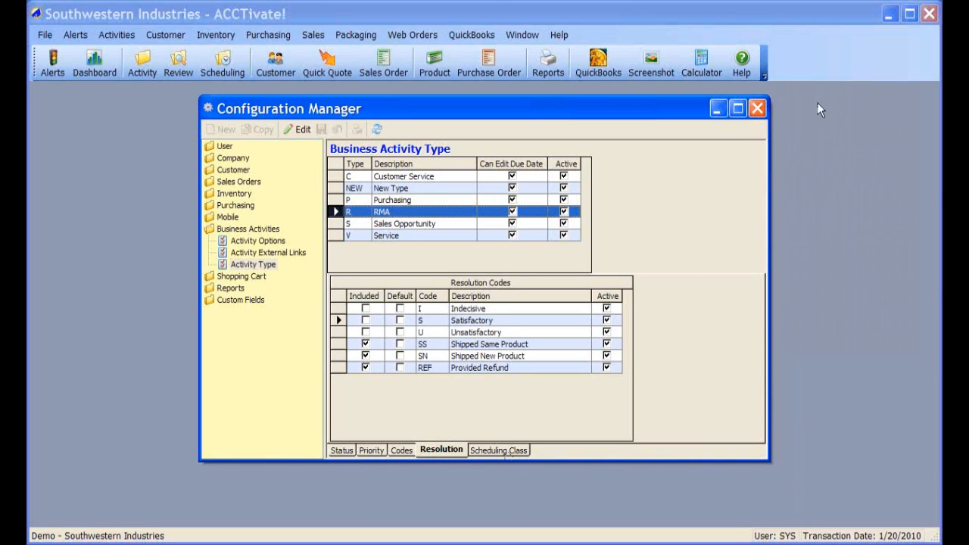
Close the Configuration Manager, Business Alerts, and Business Activity Review windows.
left_click(757, 108)
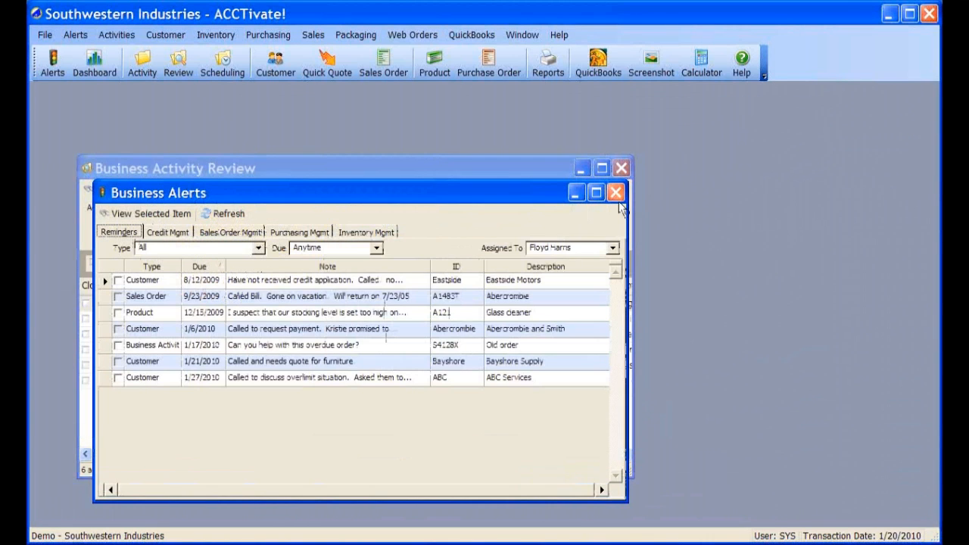
left_click(616, 193)
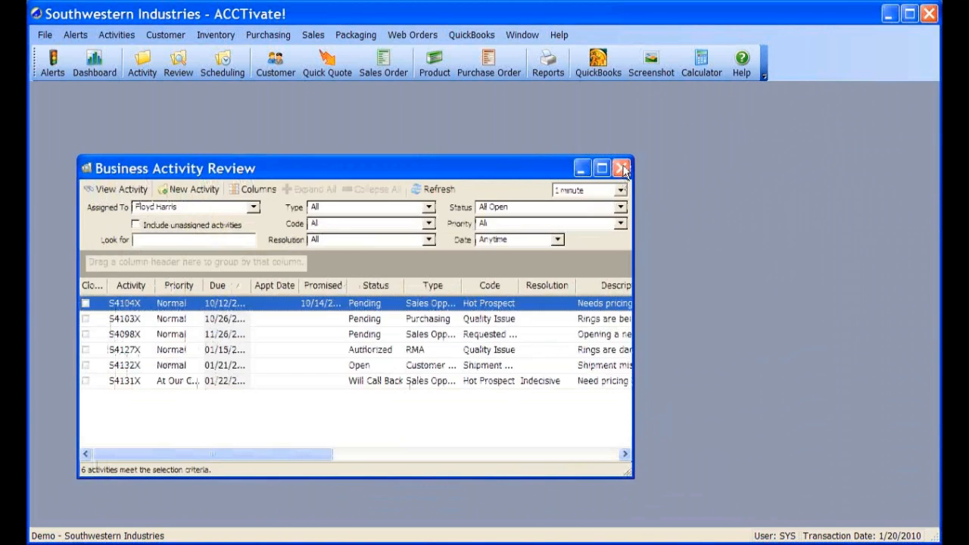
left_click(620, 168)
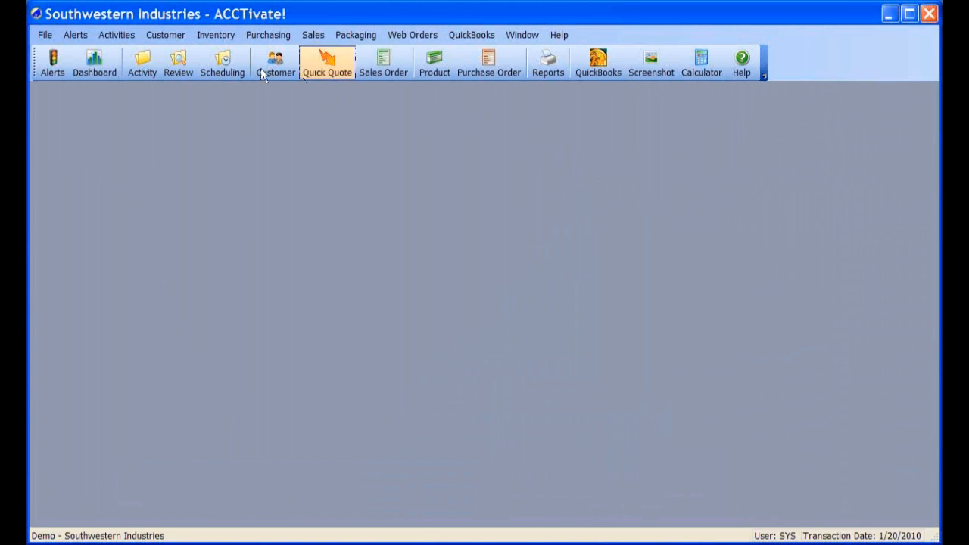
Create a new business activity of type RMA with the issue code Incorrect Size.
left_click(143, 64)
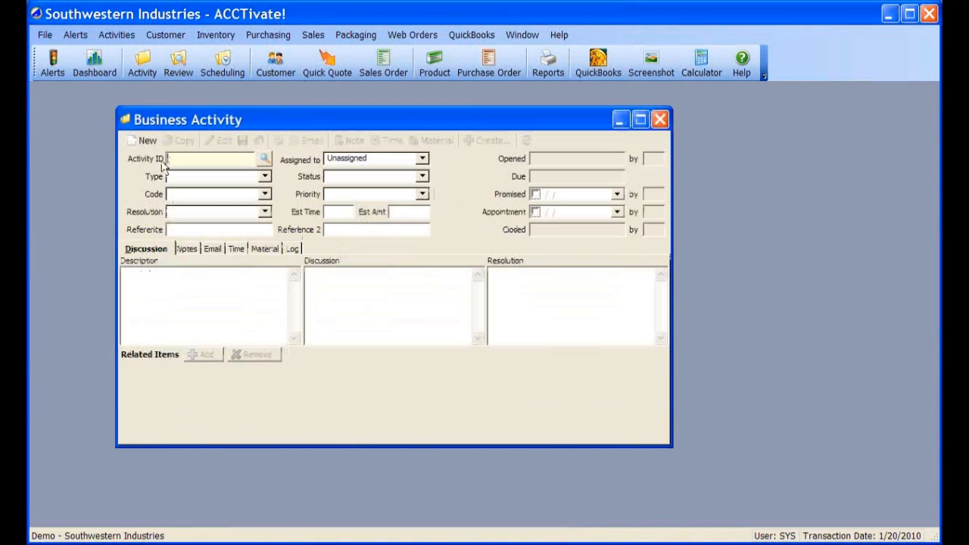
left_click(144, 140)
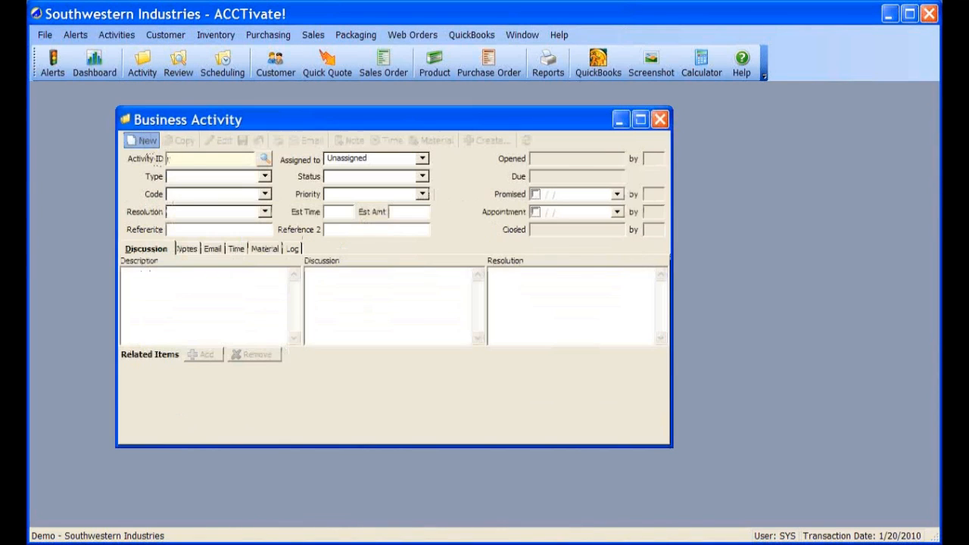
left_click(267, 176)
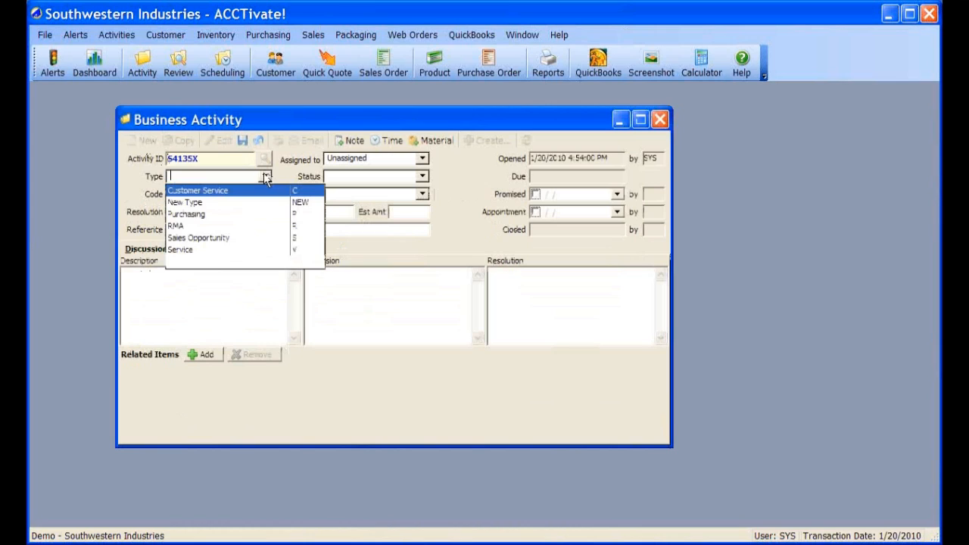
left_click(185, 226)
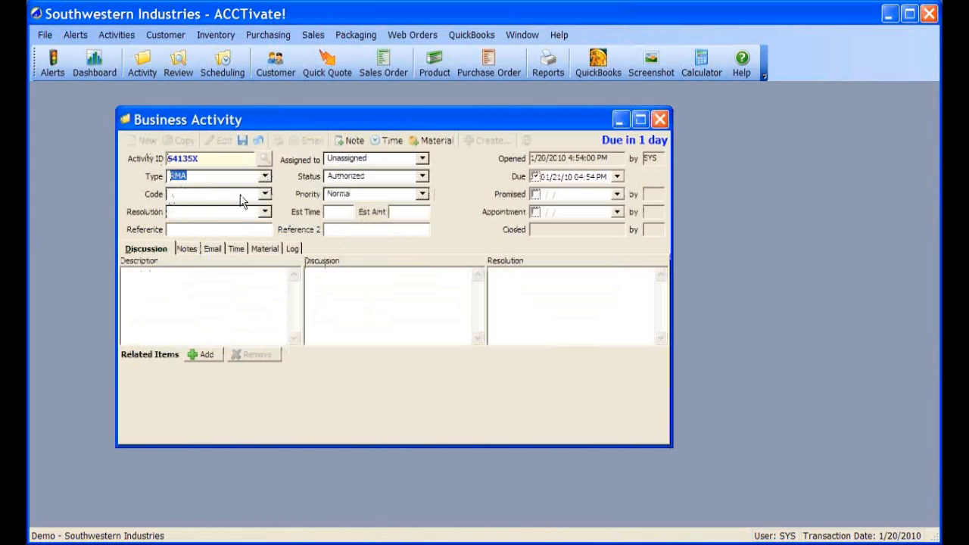
left_click(265, 195)
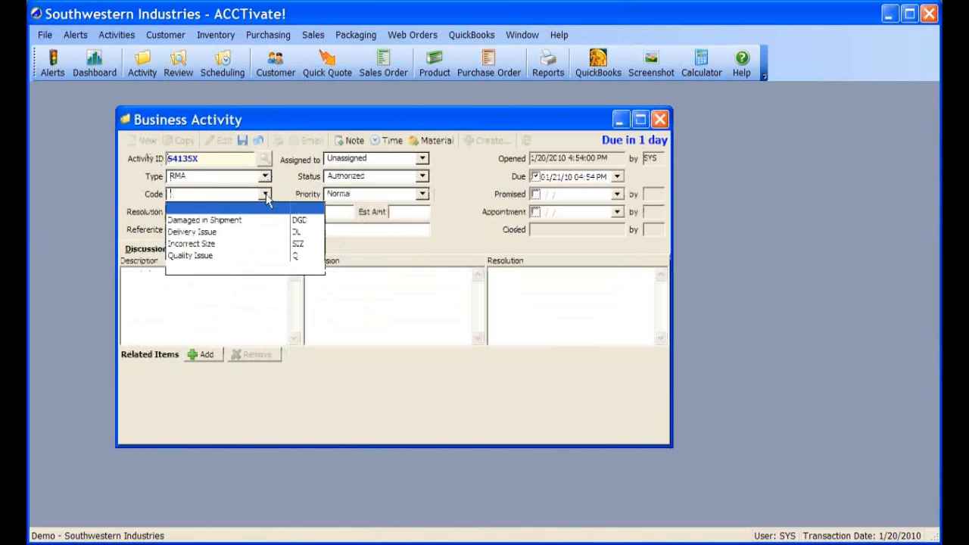
left_click(220, 243)
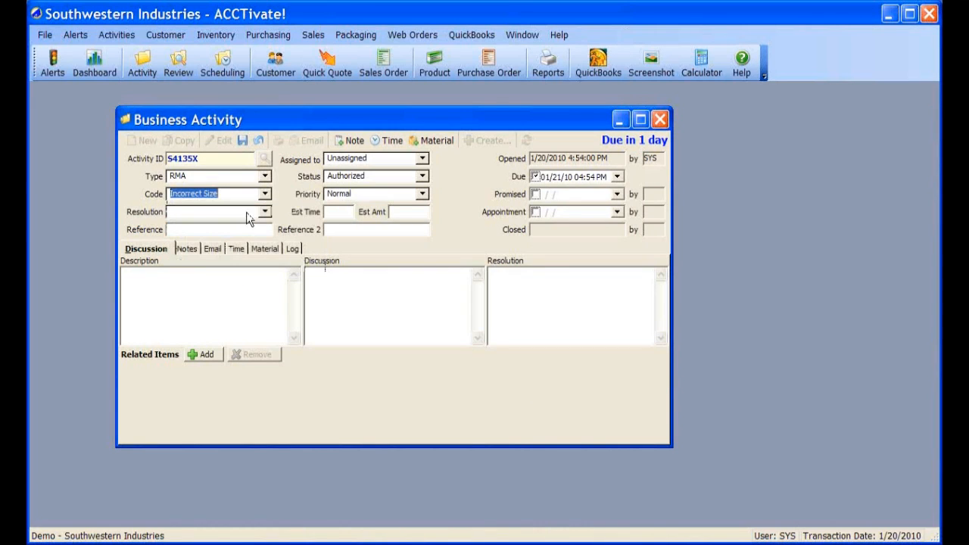
Set the new activity's status to Need More Information and its priority to Urgent.
left_click(425, 180)
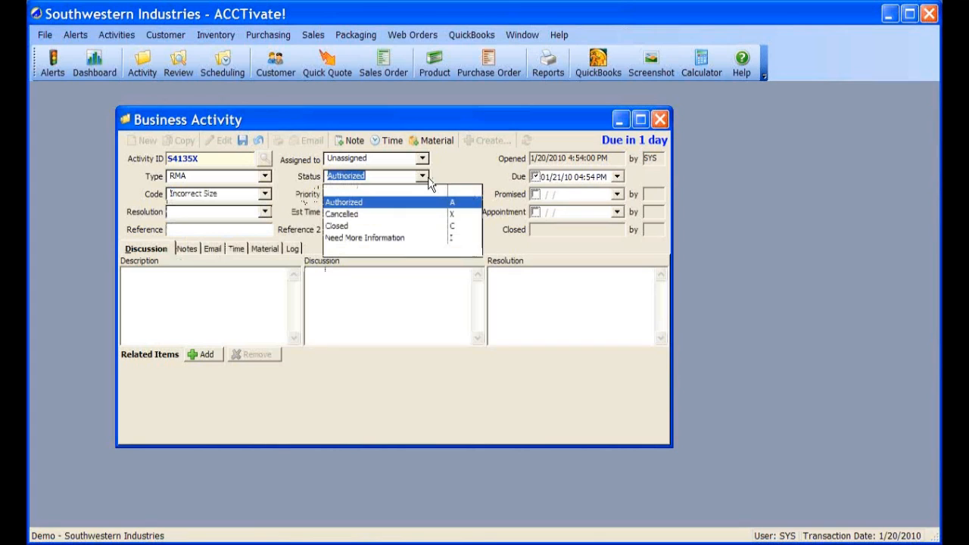
left_click(337, 238)
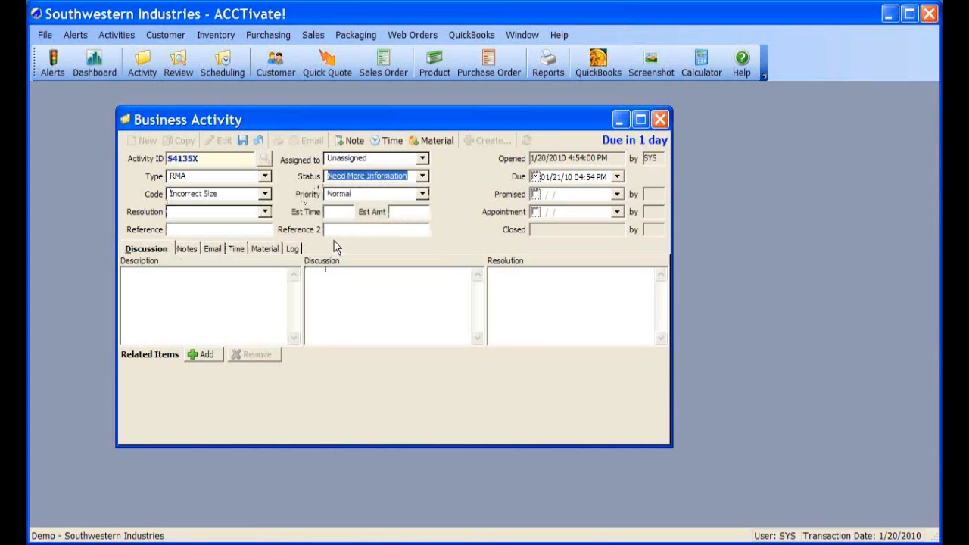
left_click(423, 193)
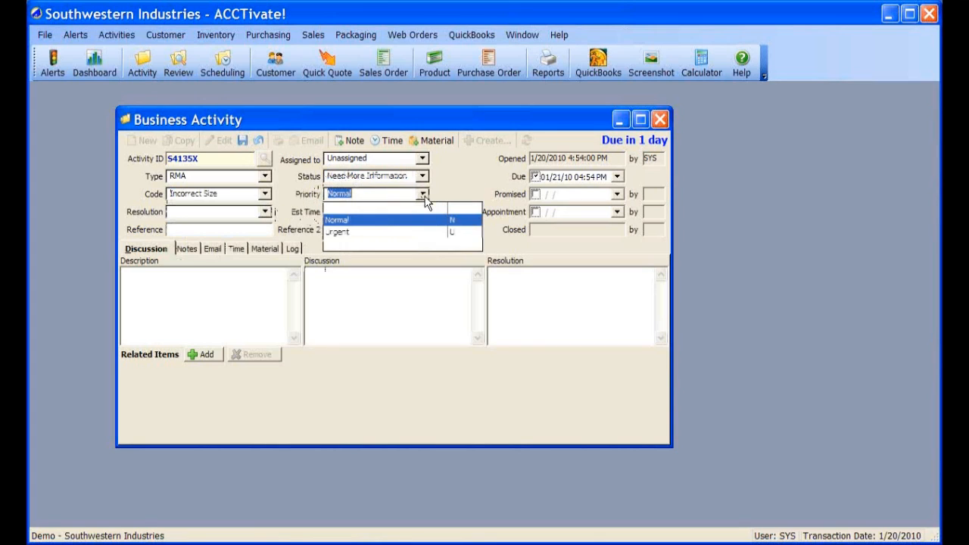
left_click(354, 230)
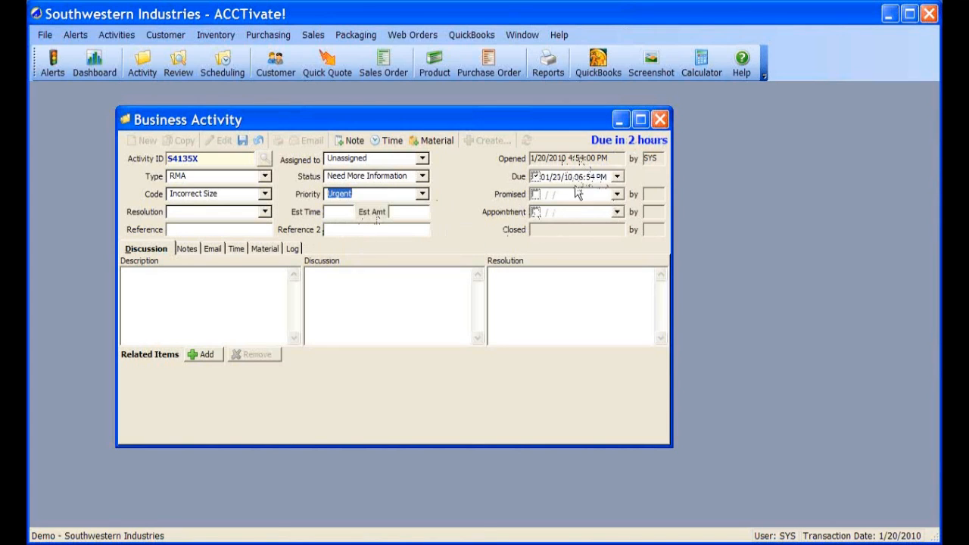
Review the due date calendar and the available RMA resolution codes, and close the new activity without saving.
left_click(617, 176)
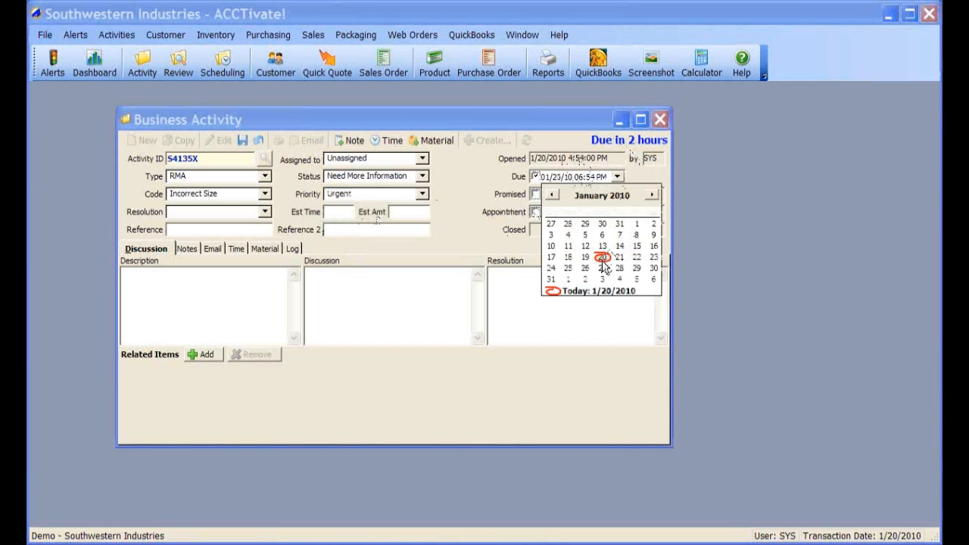
left_click(624, 172)
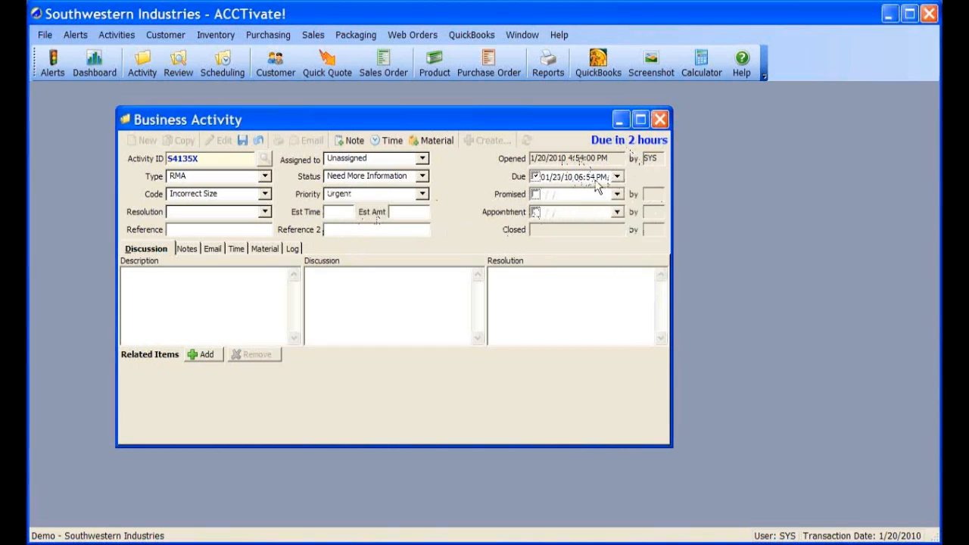
left_click(269, 213)
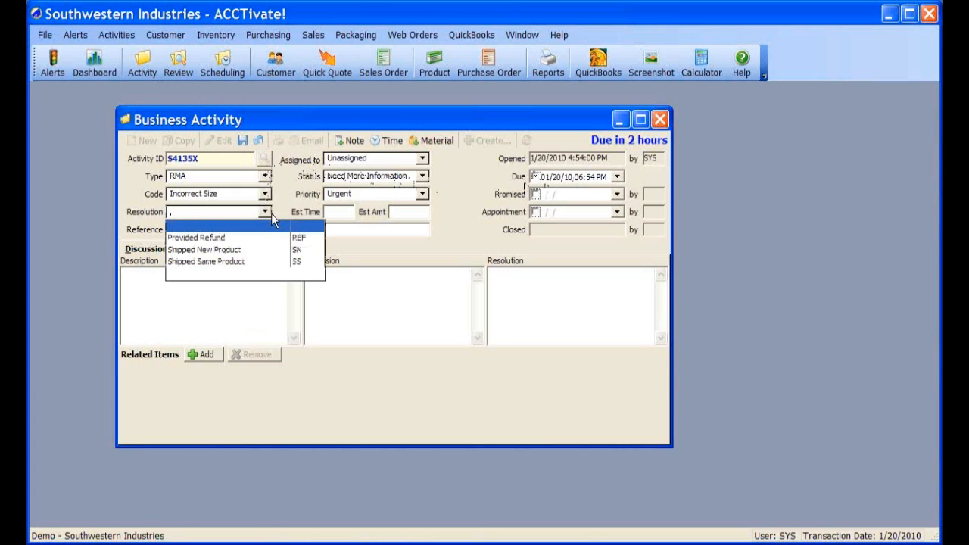
left_click(659, 119)
left_click(496, 327)
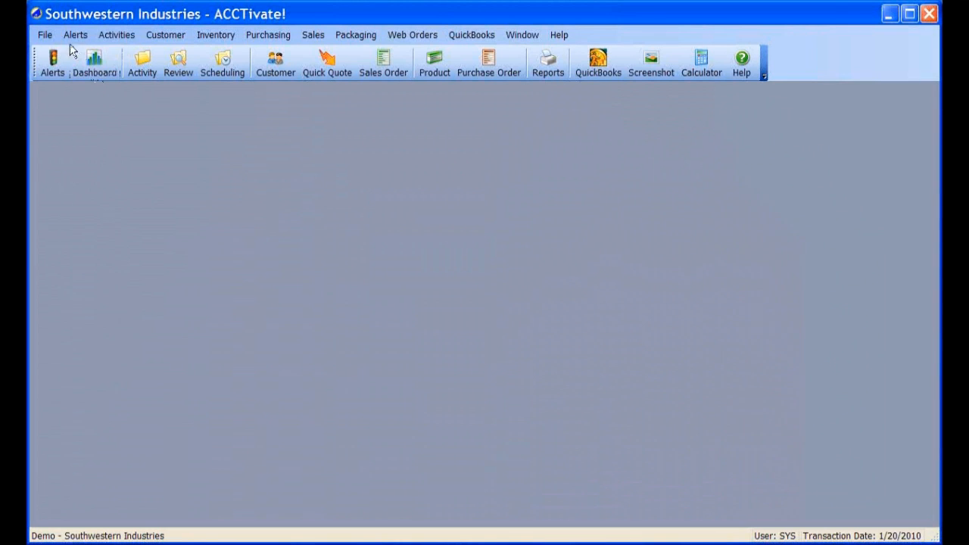
Edit the Business Activity Options in Configuration Management so that new activities are not unassigned by default.
left_click(54, 36)
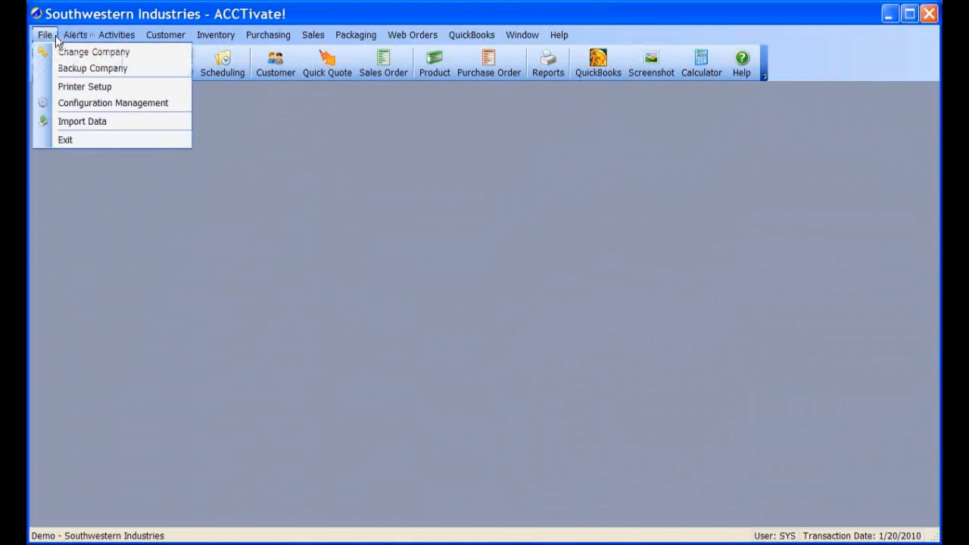
left_click(80, 105)
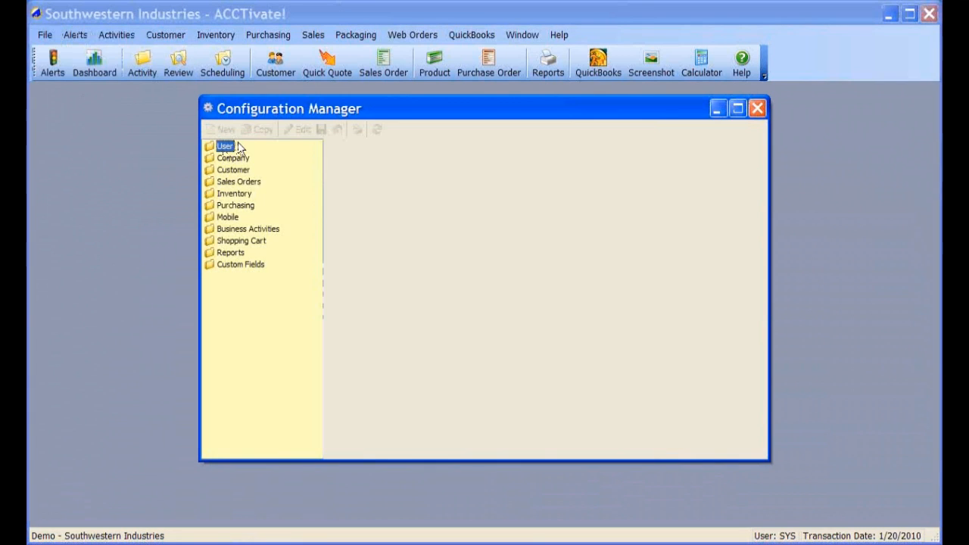
left_click(233, 230)
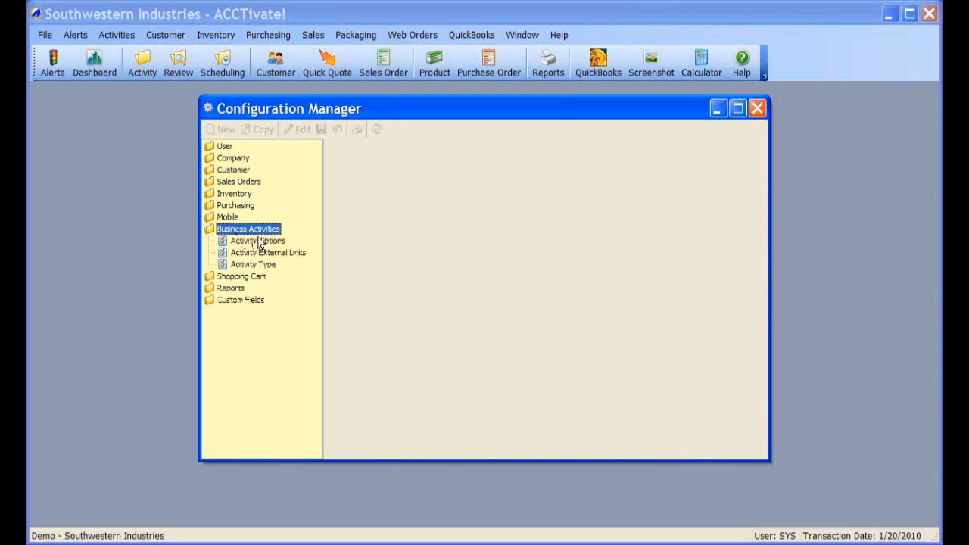
left_click(258, 241)
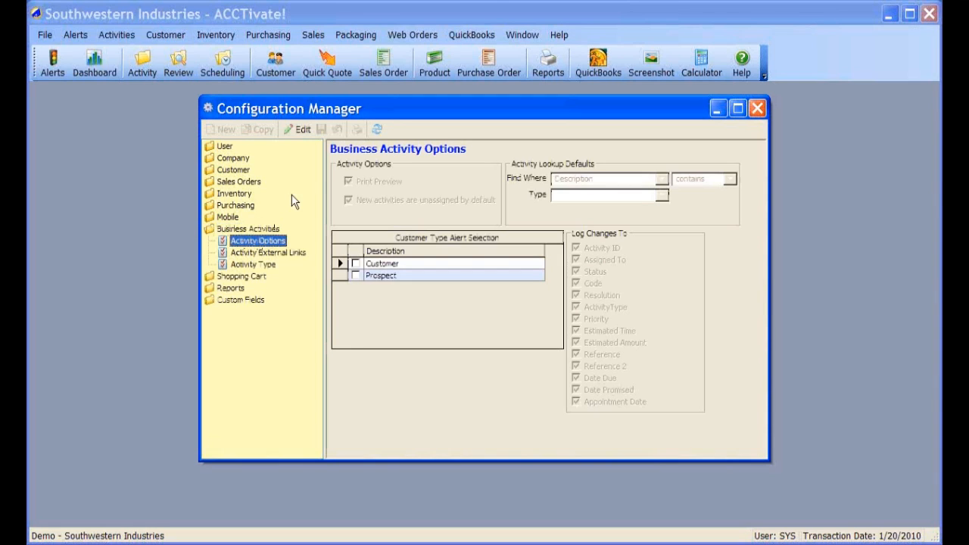
left_click_drag(400, 109, 294, 119)
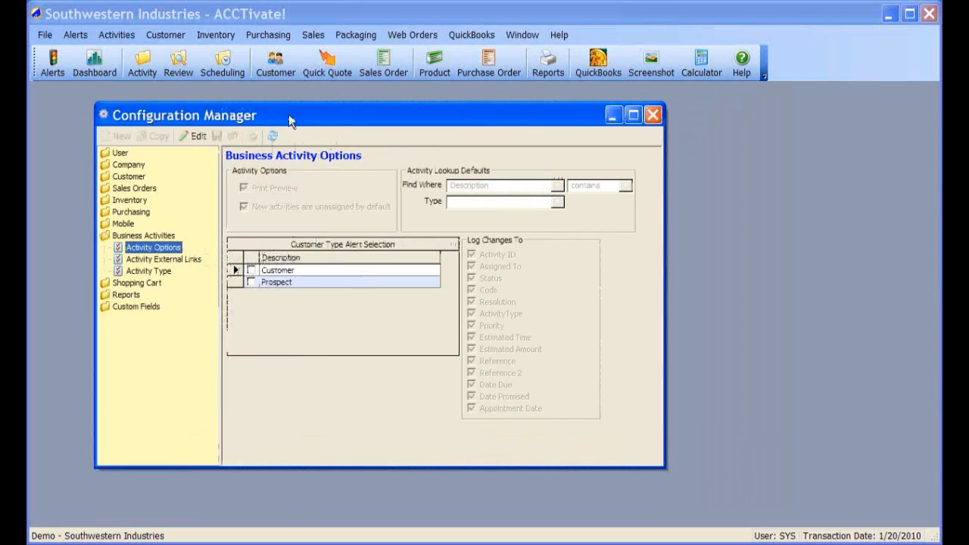
left_click(198, 137)
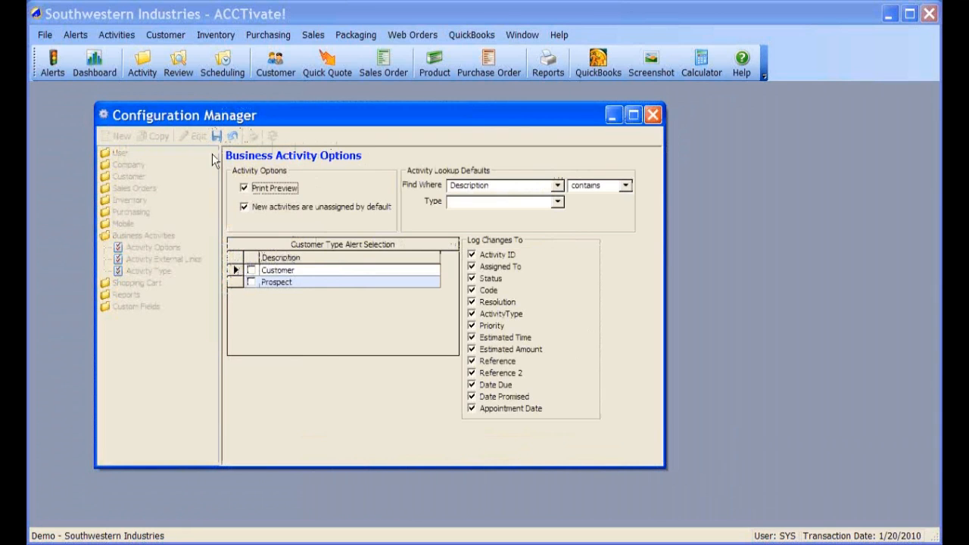
left_click(275, 191)
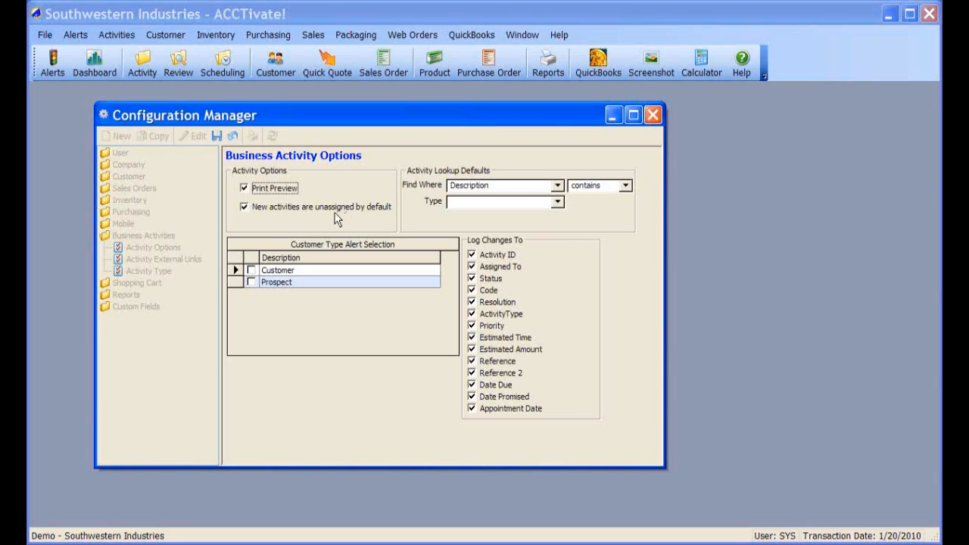
left_click(258, 209)
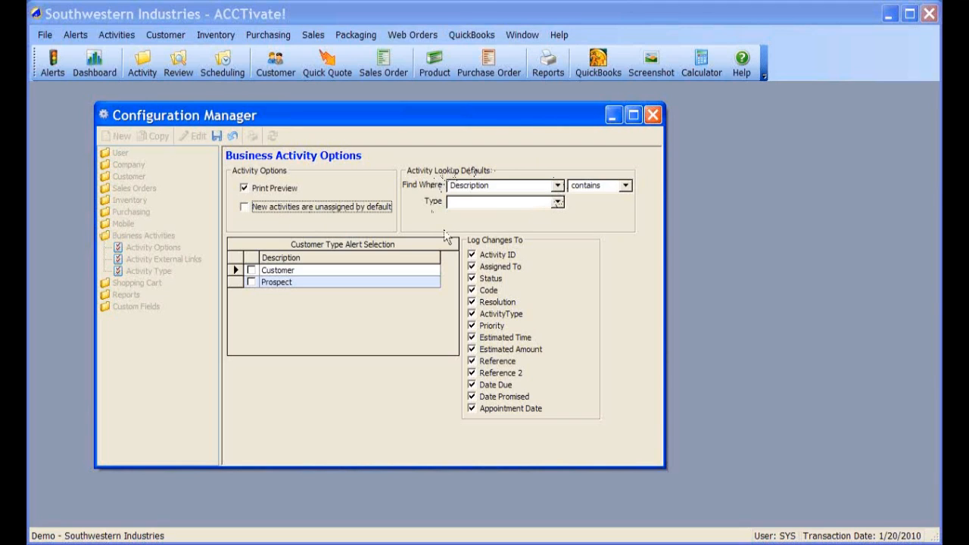
Set the activity lookup default to find where Discussion contains the search text, leaving the type blank.
left_click(558, 186)
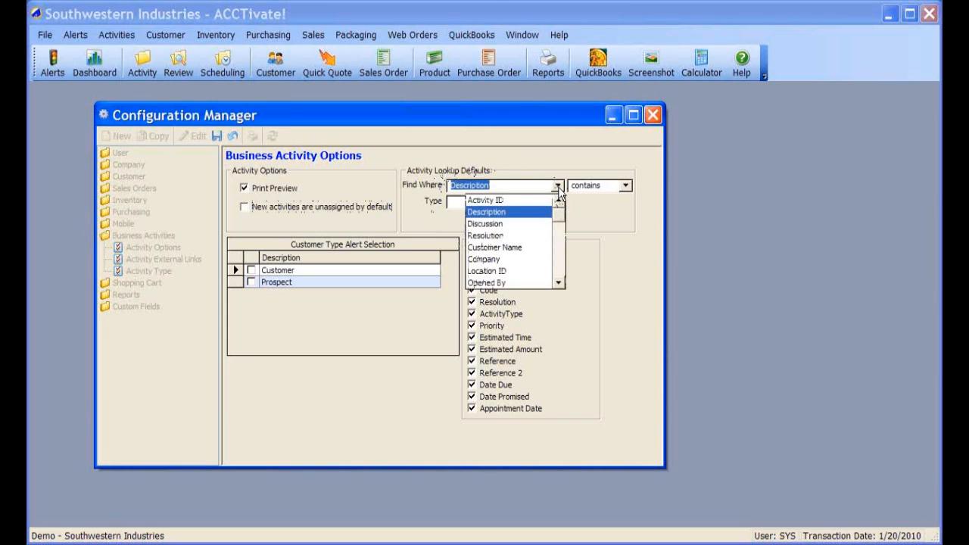
left_click(505, 224)
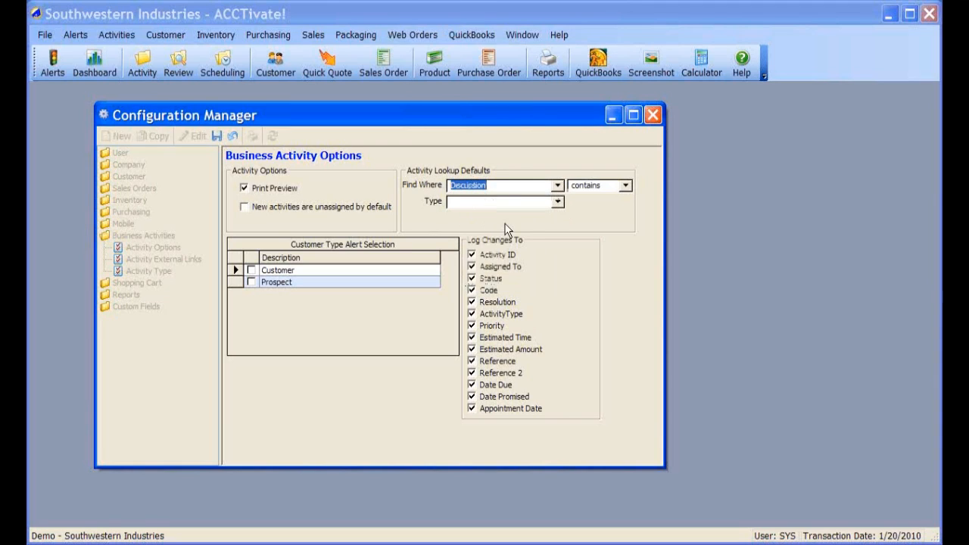
left_click(625, 186)
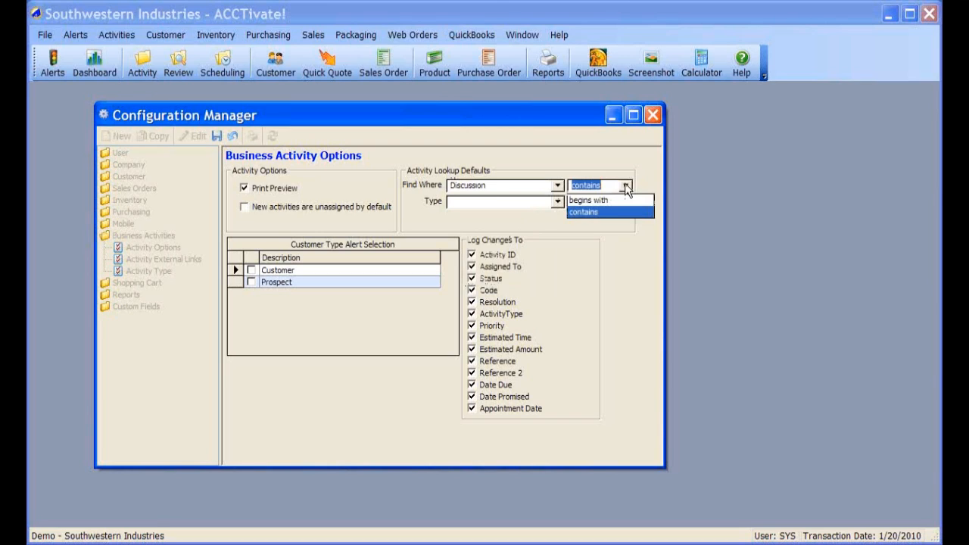
left_click(627, 186)
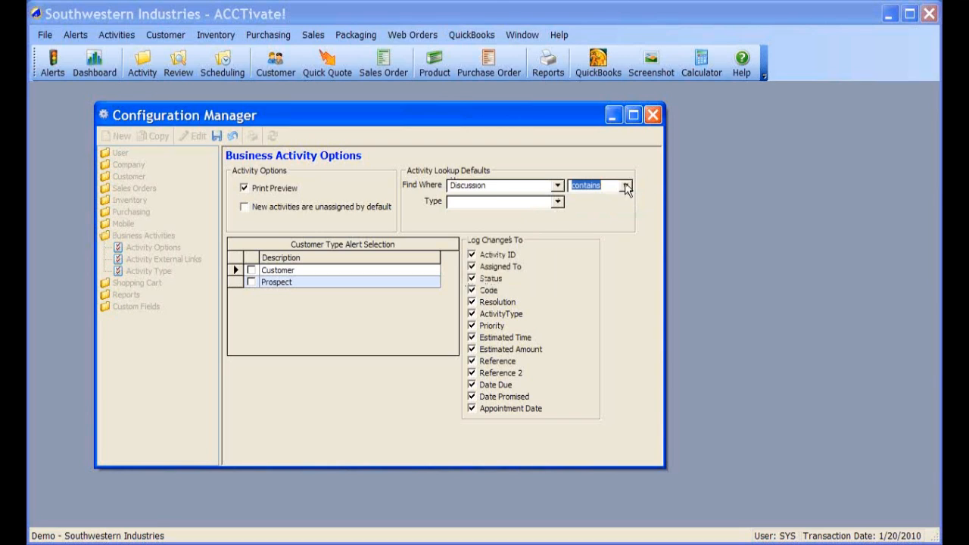
left_click(558, 202)
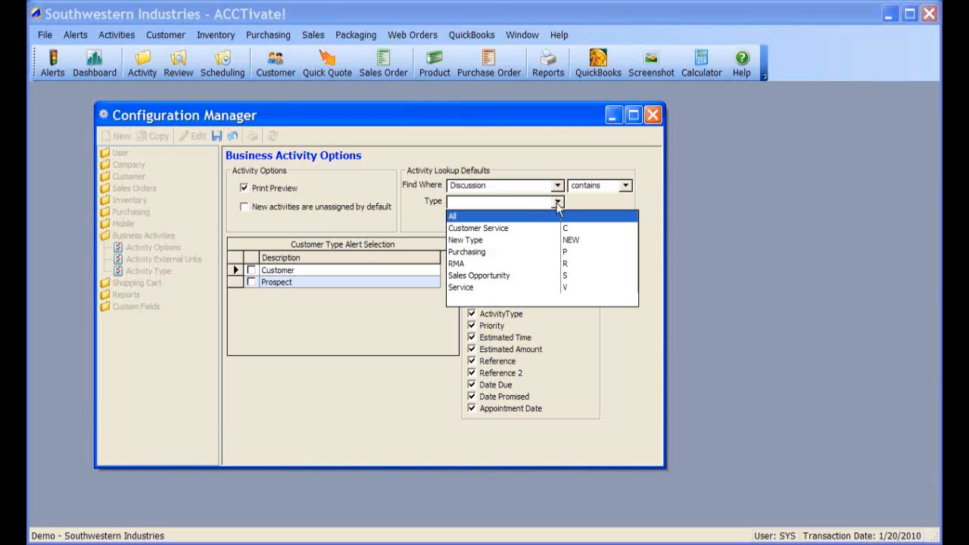
left_click(557, 208)
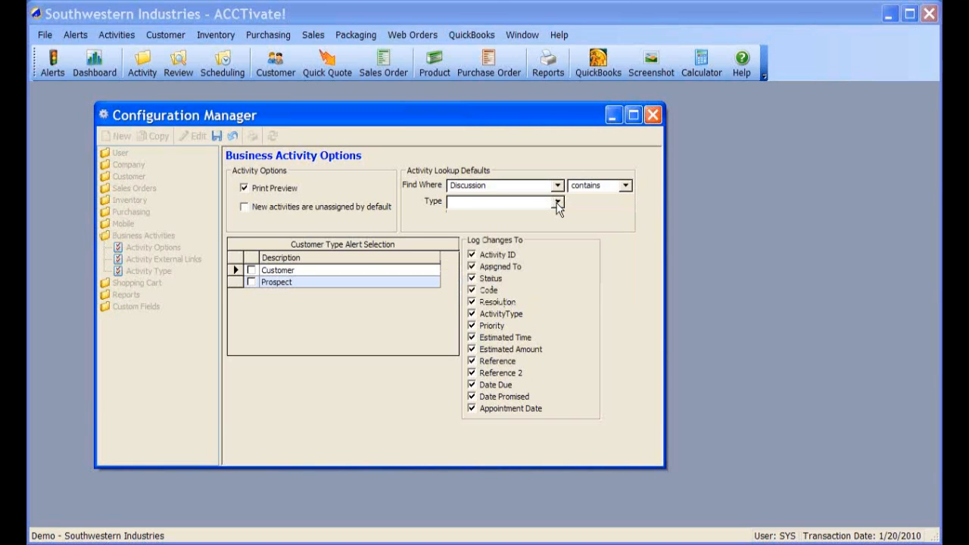
Enable the customer type alert for Prospect, save the options, and close all open windows.
left_click(344, 269)
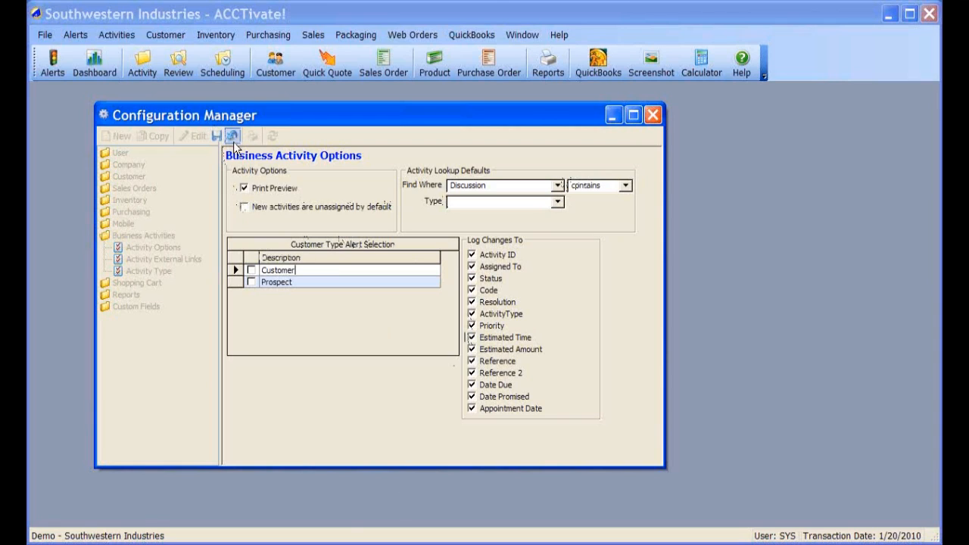
left_click(250, 282)
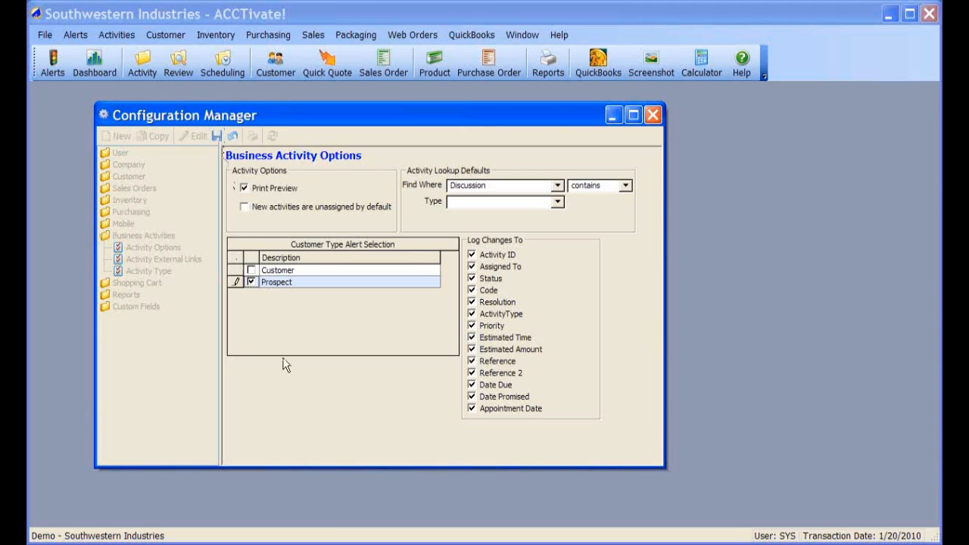
left_click(216, 138)
left_click(654, 116)
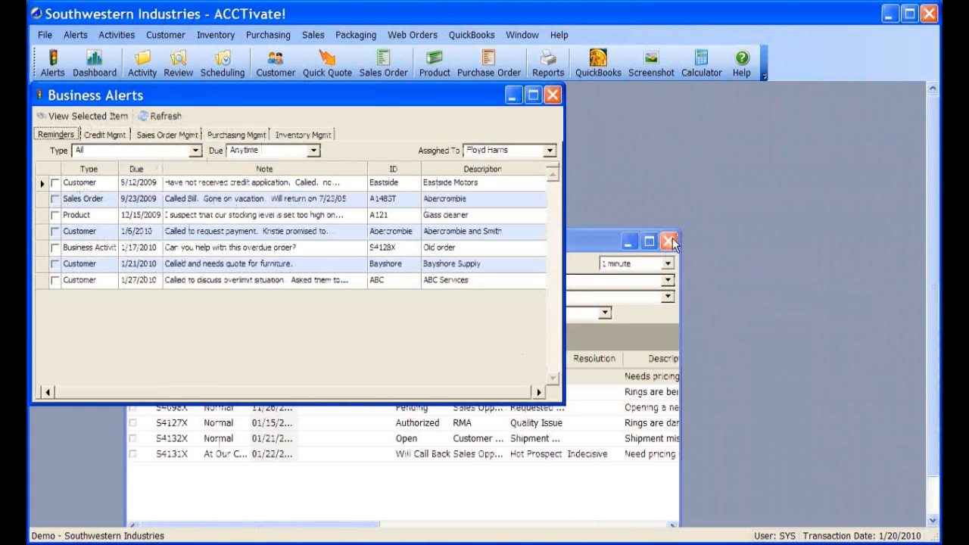
left_click(554, 96)
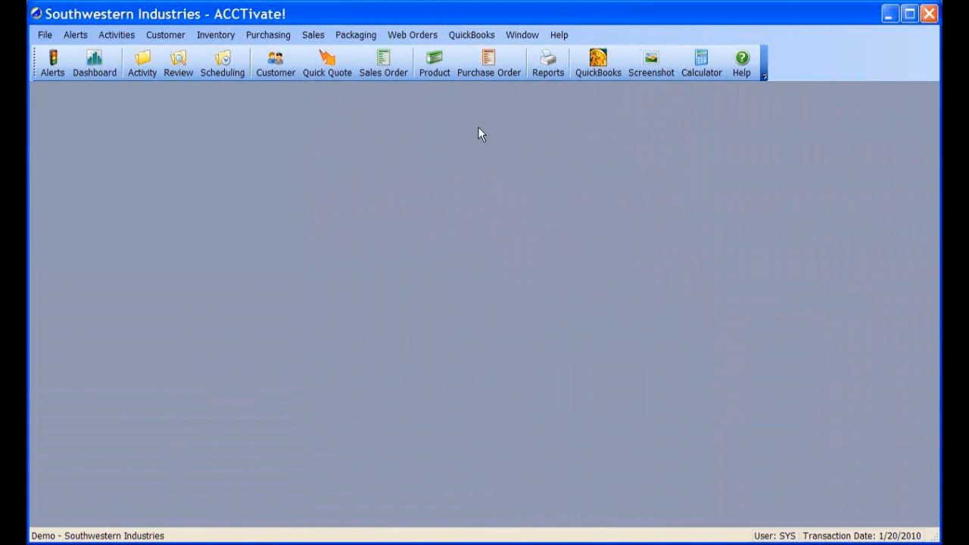
Find the customer Bristol by searching for "brist" and open its customer record.
left_click(274, 67)
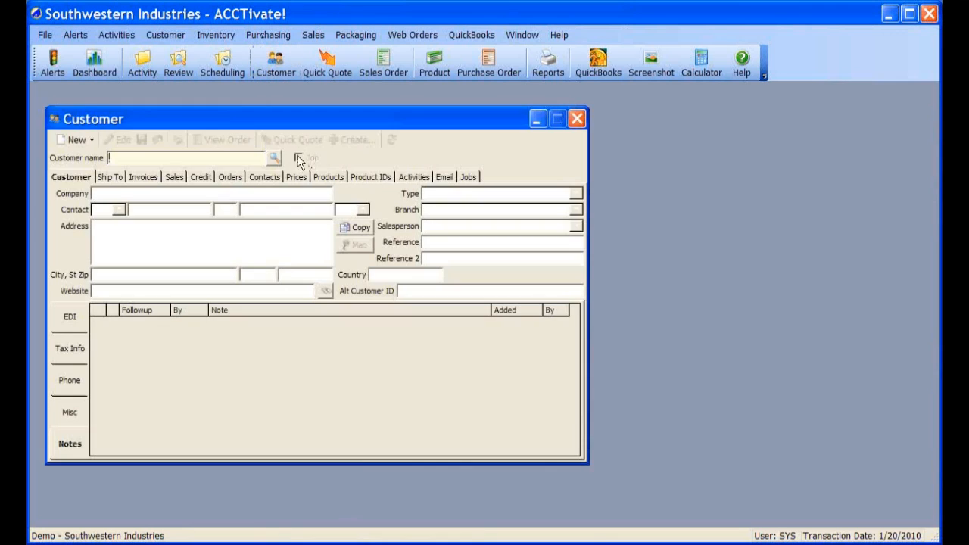
left_click(274, 157)
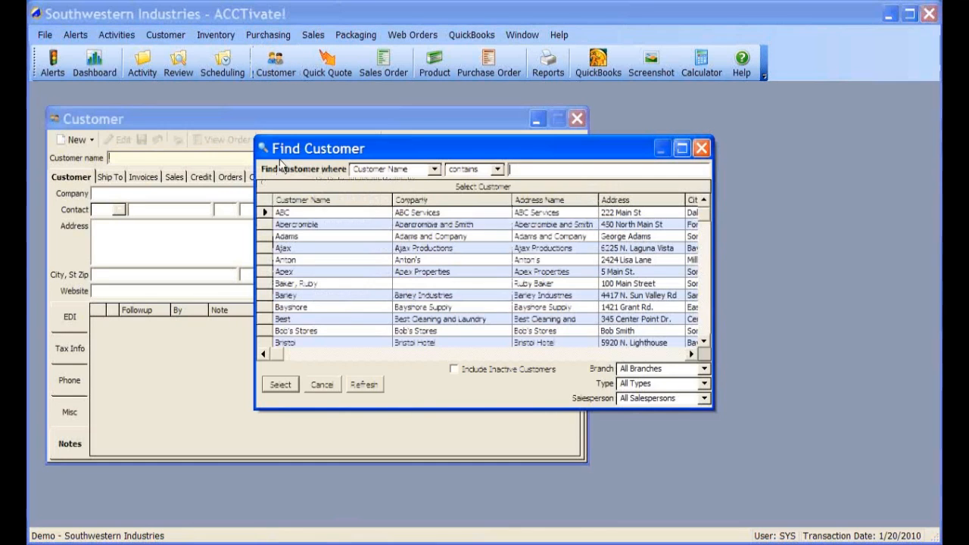
type("brist")
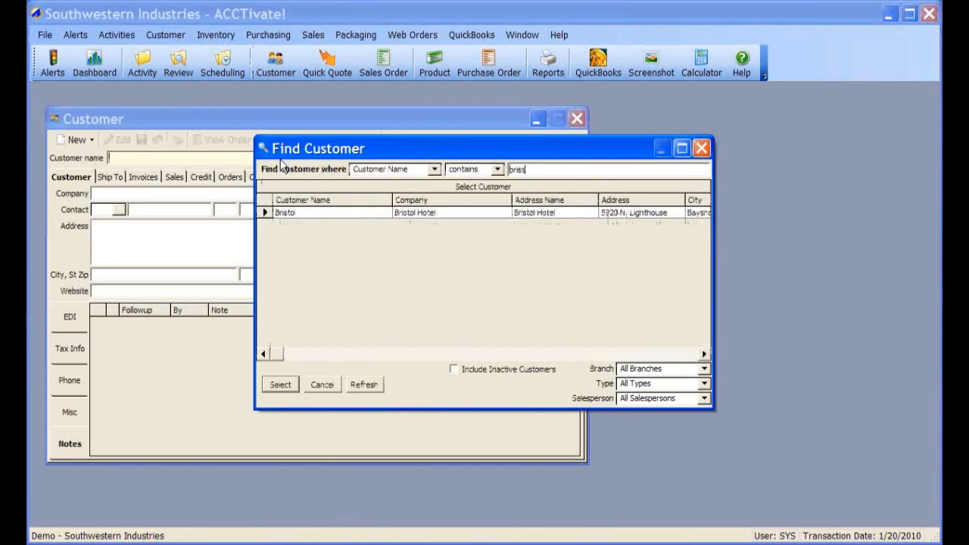
key("Return")
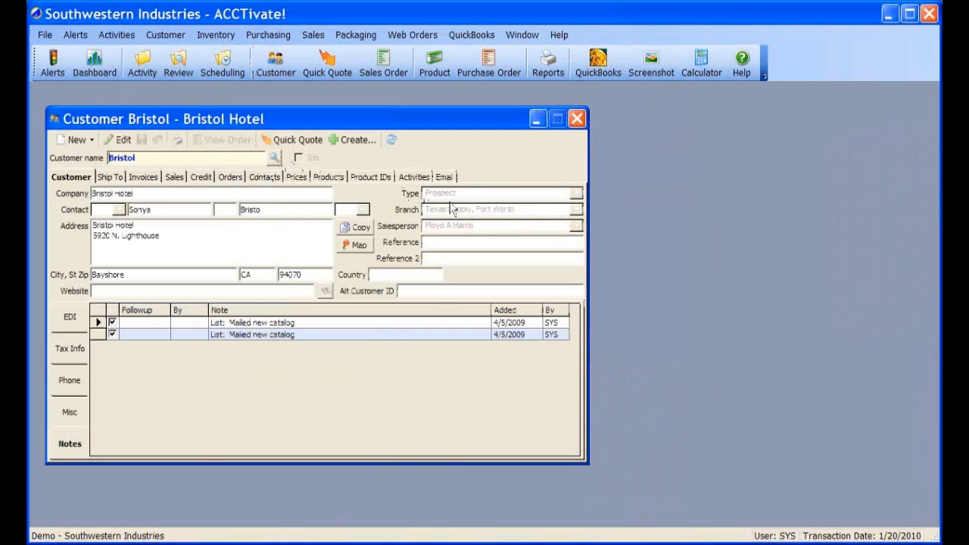
Create a business activity from the Bristol Hotel record and examine the customer type alert under its related items.
left_click(355, 143)
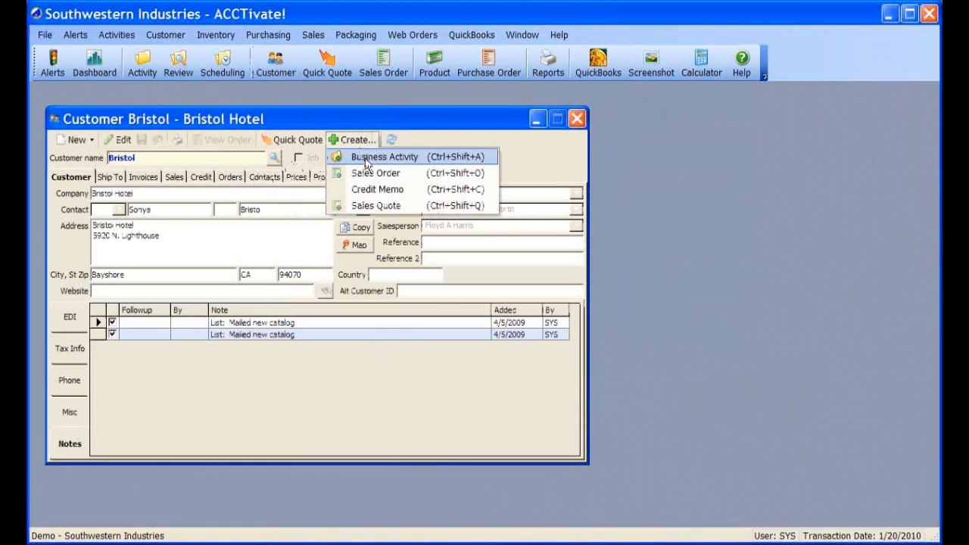
left_click(367, 161)
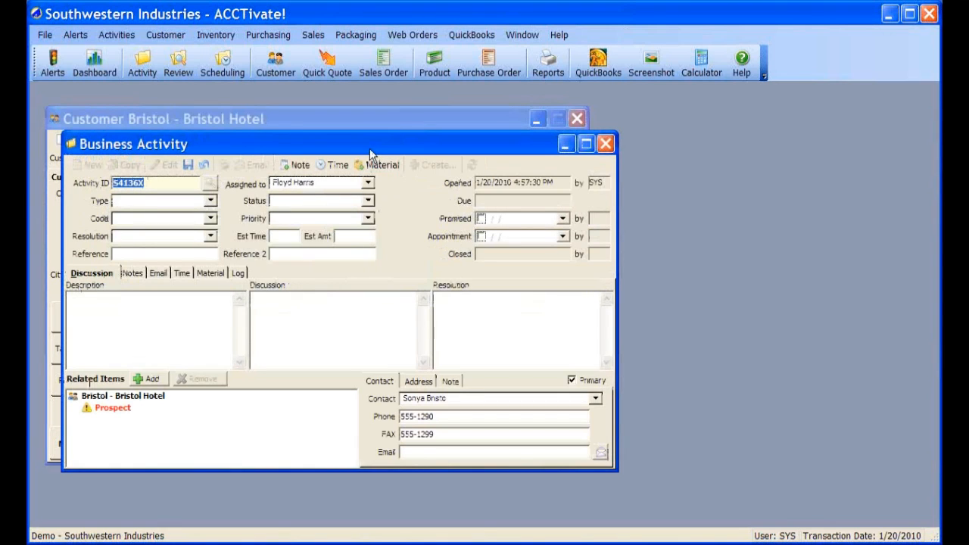
left_click_drag(369, 148, 439, 123)
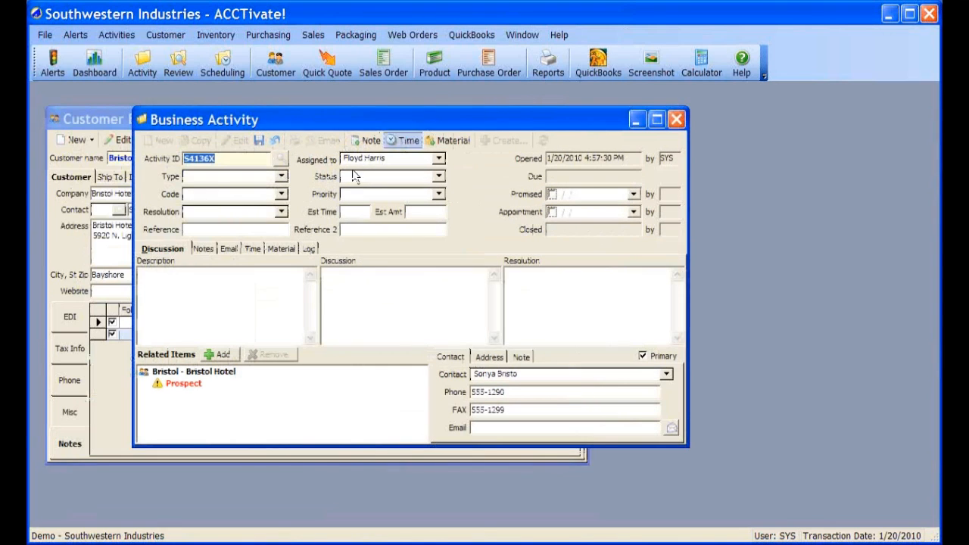
left_click(193, 371)
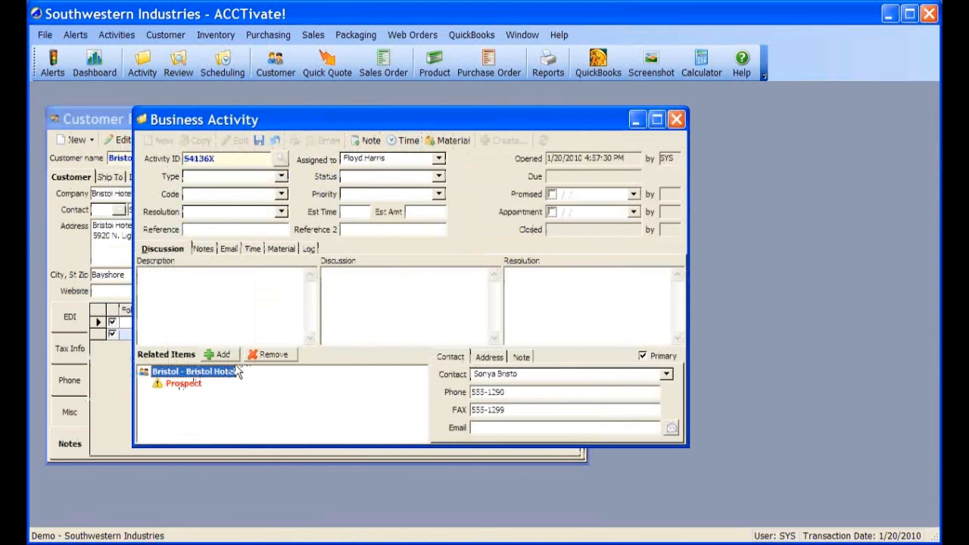
left_click(186, 386)
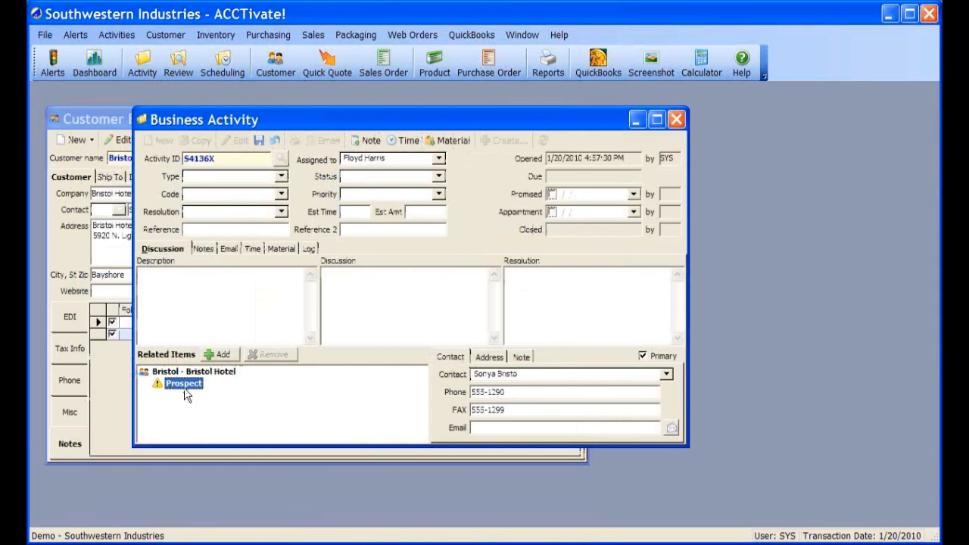
left_click(212, 375)
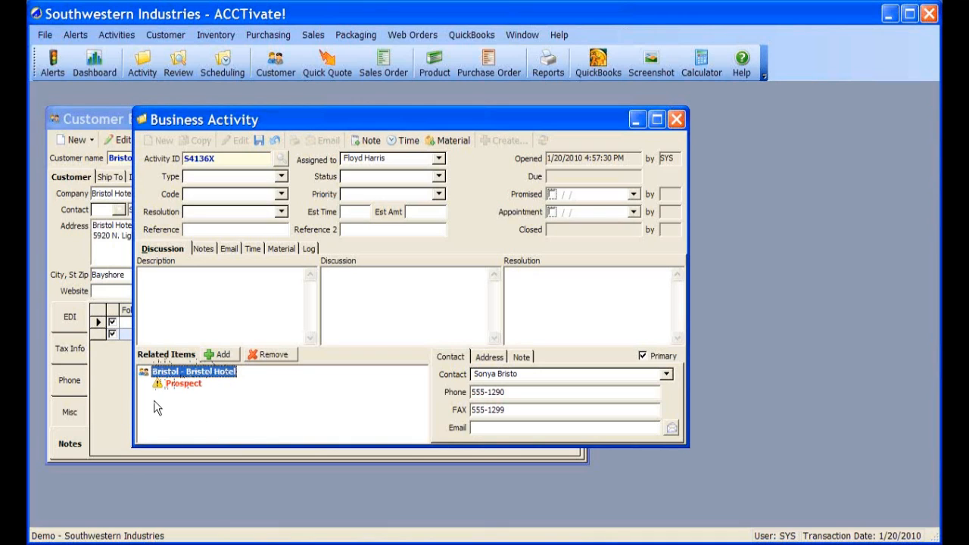
Close the new business activity without saving and close the Bristol Hotel customer record.
left_click(677, 120)
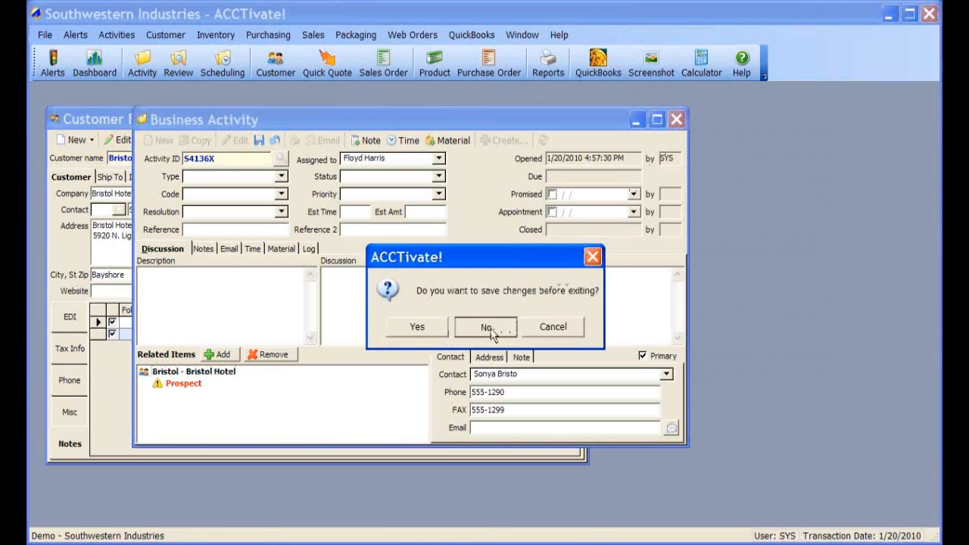
left_click(486, 327)
left_click(577, 119)
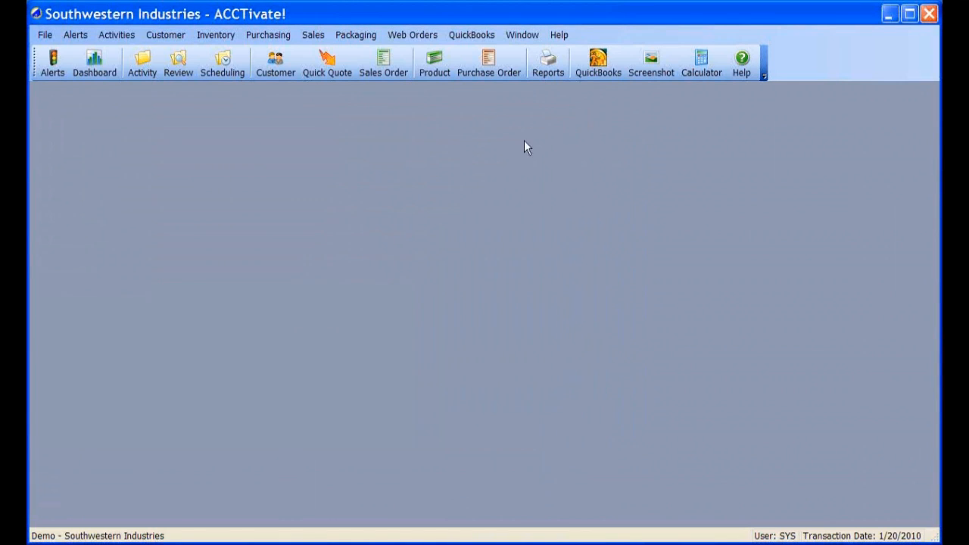
Open the Business Activity Options configuration for editing, examine the Log Changes To settings, and save the options.
left_click(45, 34)
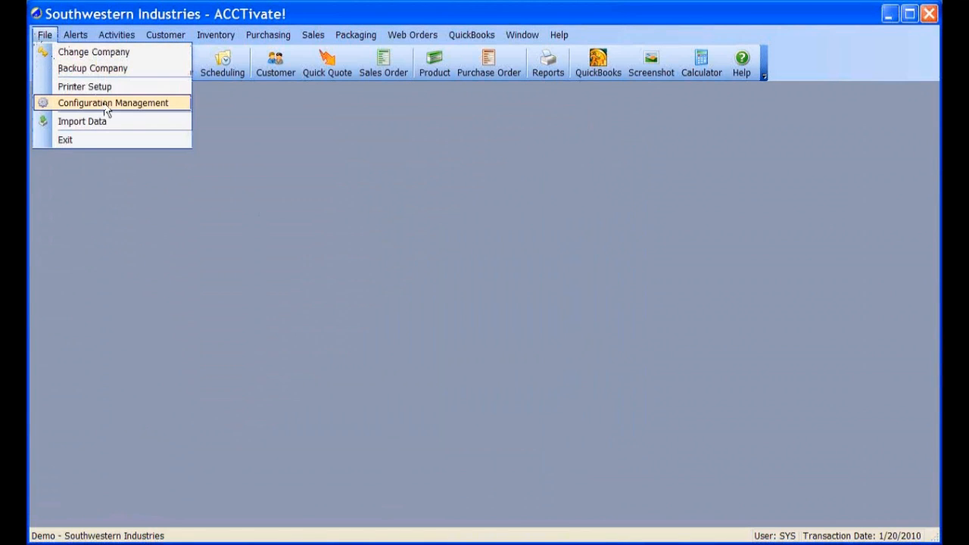
left_click(104, 102)
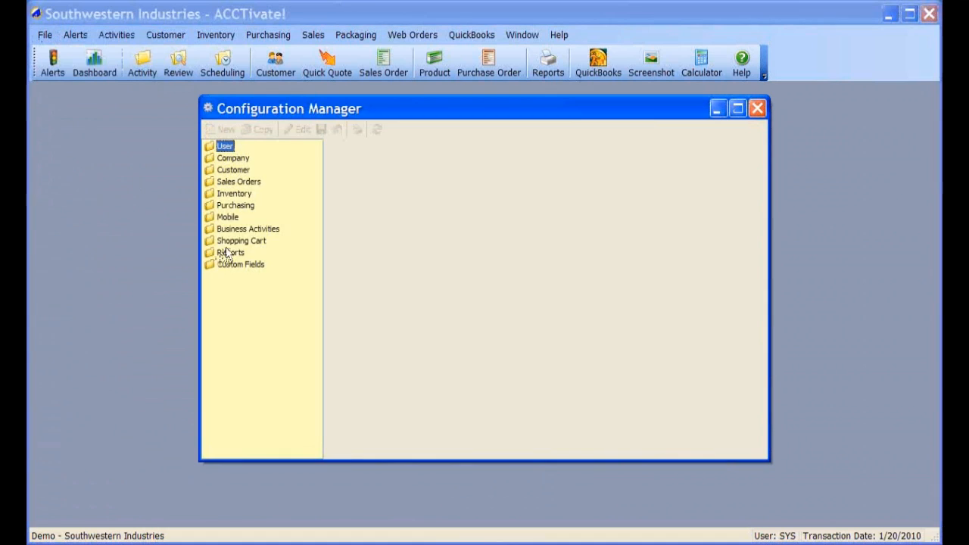
double_click(247, 228)
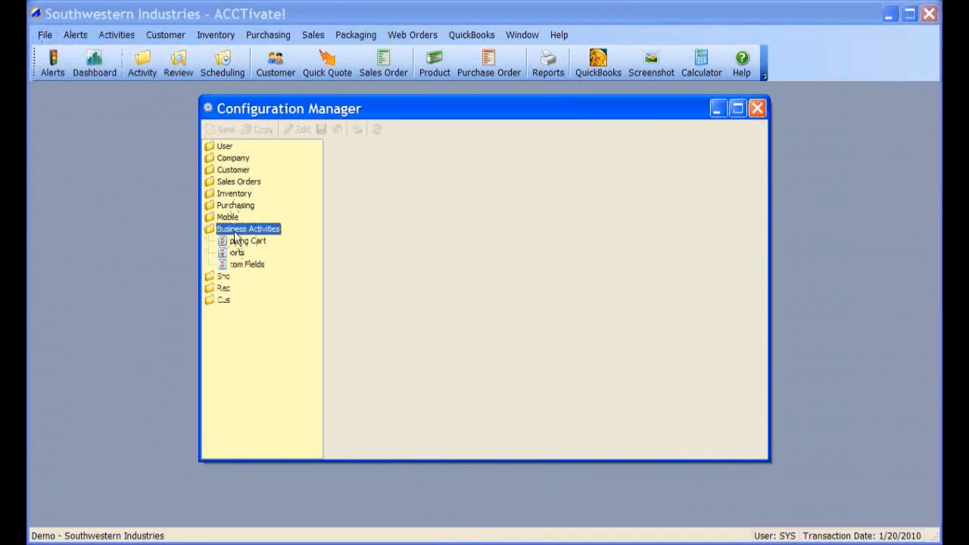
left_click(257, 240)
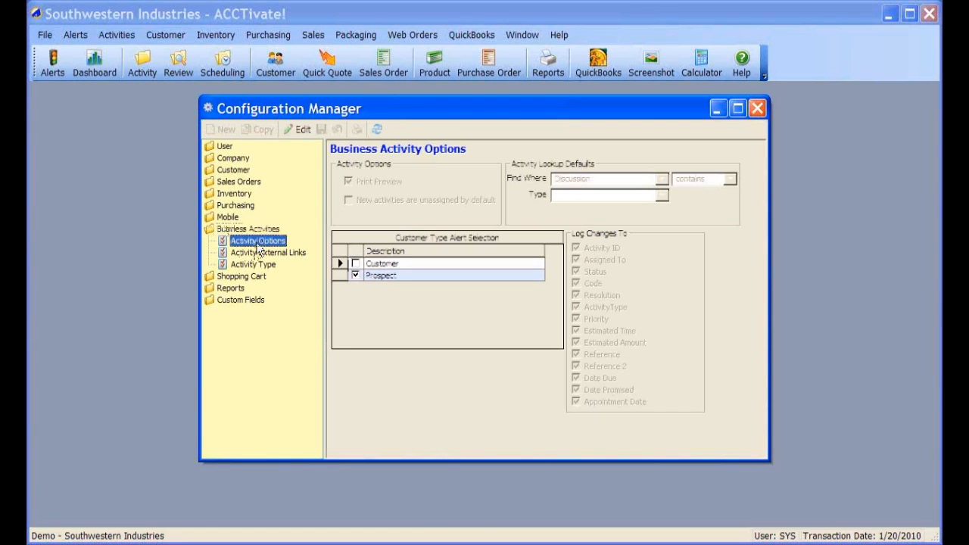
left_click(301, 129)
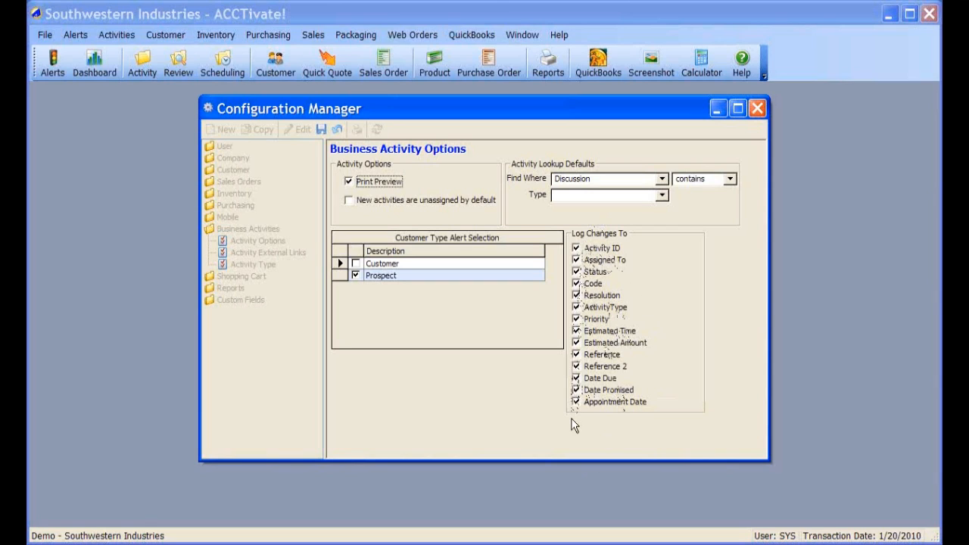
left_click(321, 130)
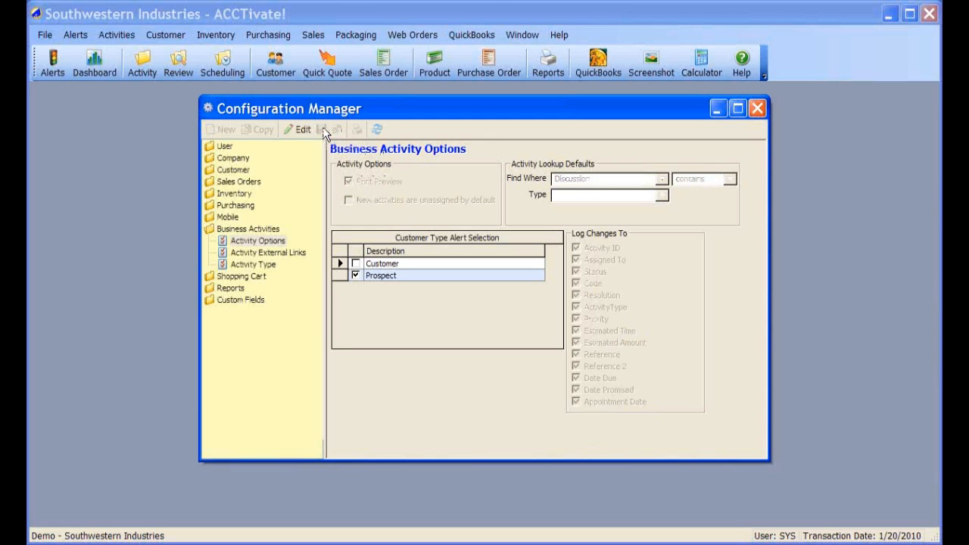
Examine the Amazon Product, Google Map and Google Search entries in Activity External Links, and close all open windows.
left_click(266, 253)
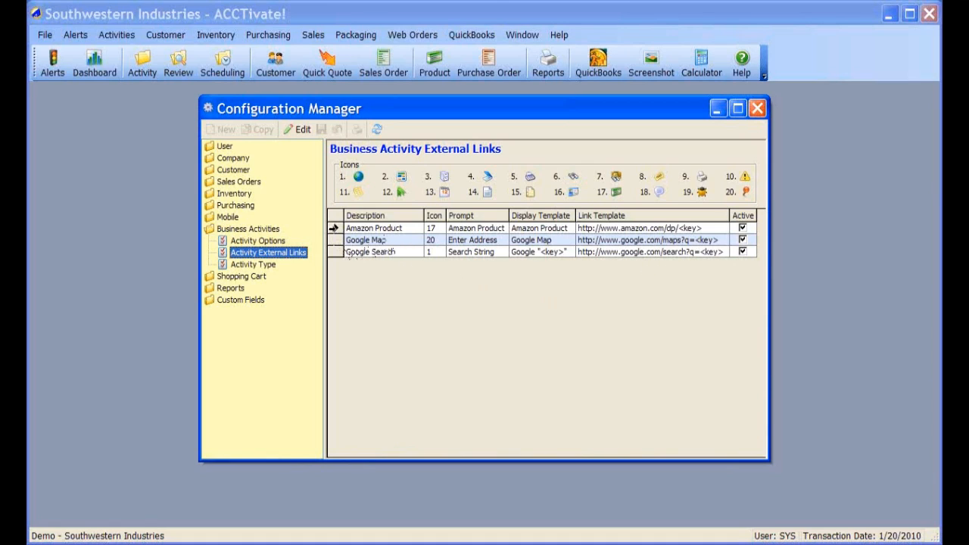
left_click(334, 228)
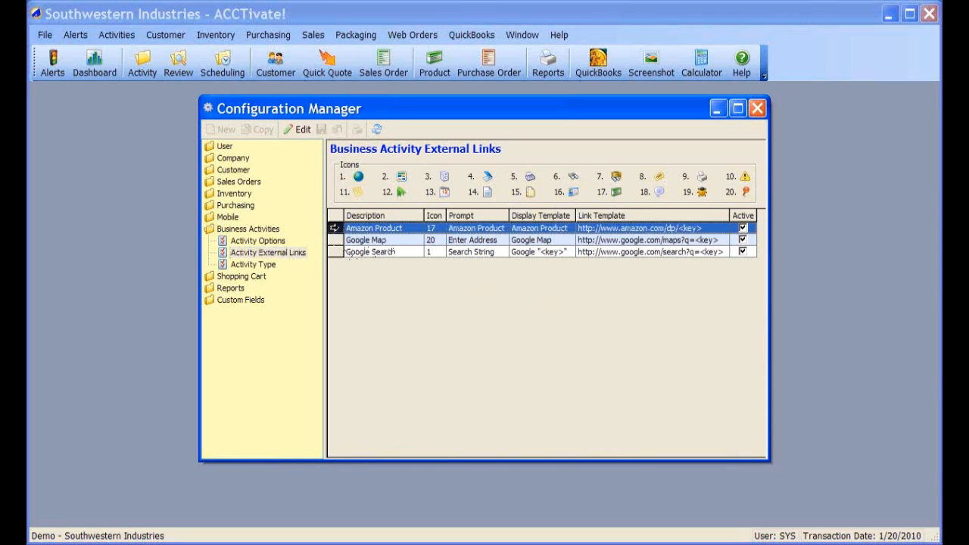
left_click(336, 240)
left_click(337, 252)
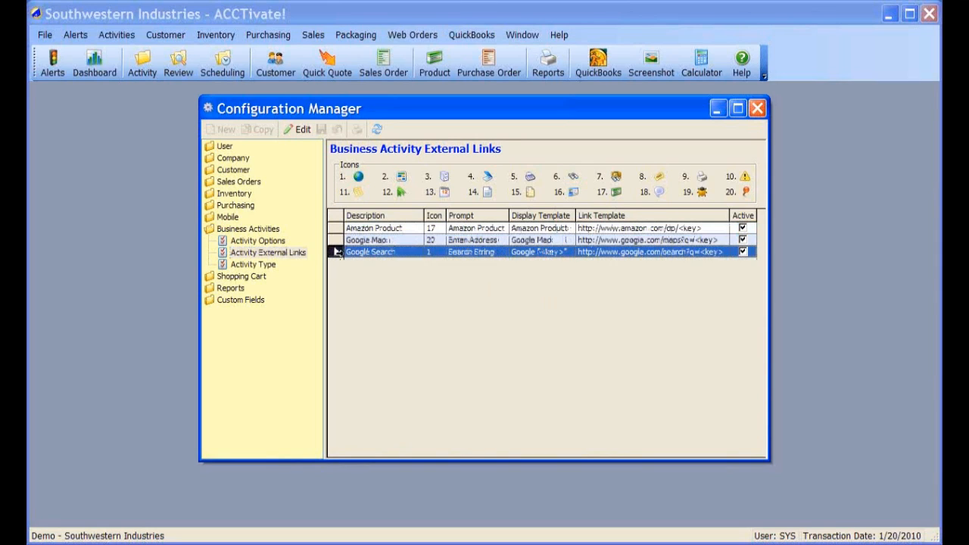
left_click(764, 110)
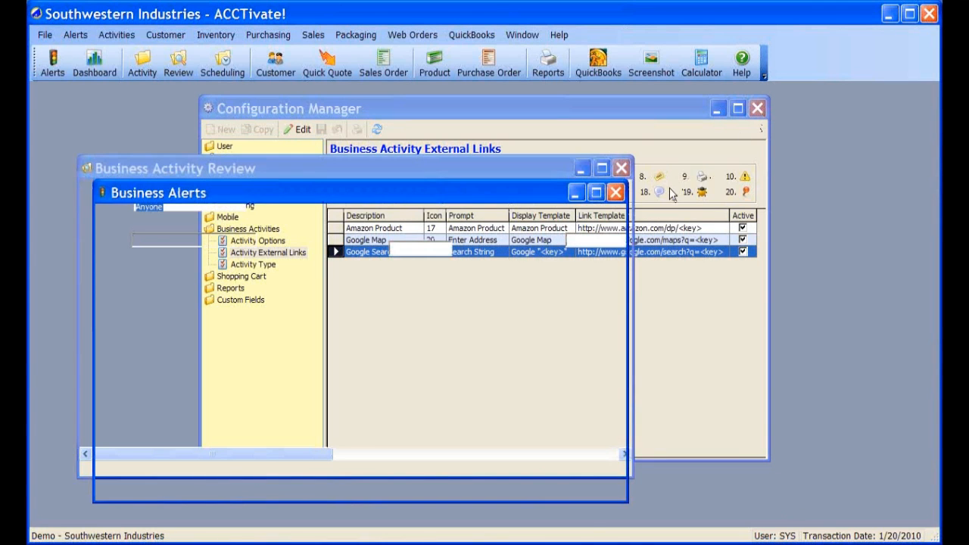
left_click(615, 192)
left_click(622, 168)
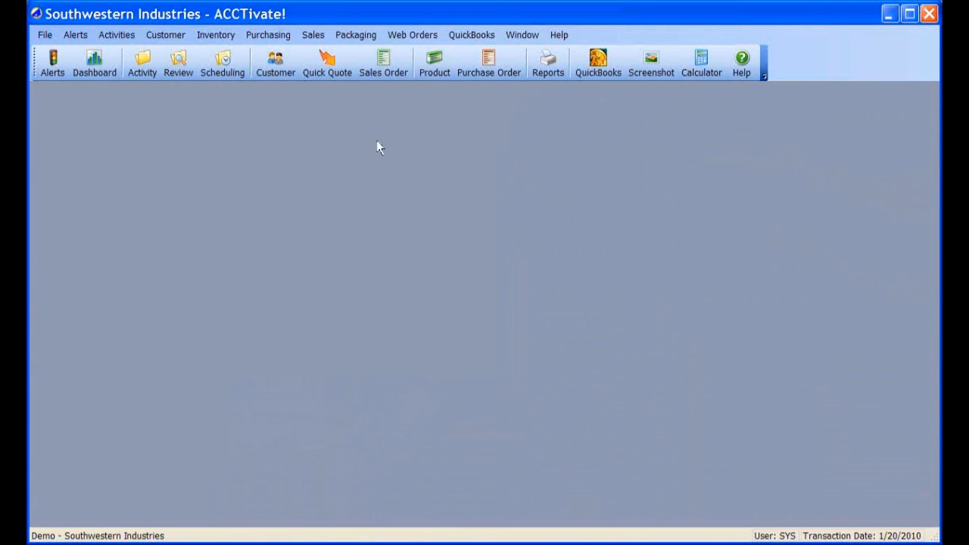
Create a new business activity and set its type to Customer Service.
left_click(140, 66)
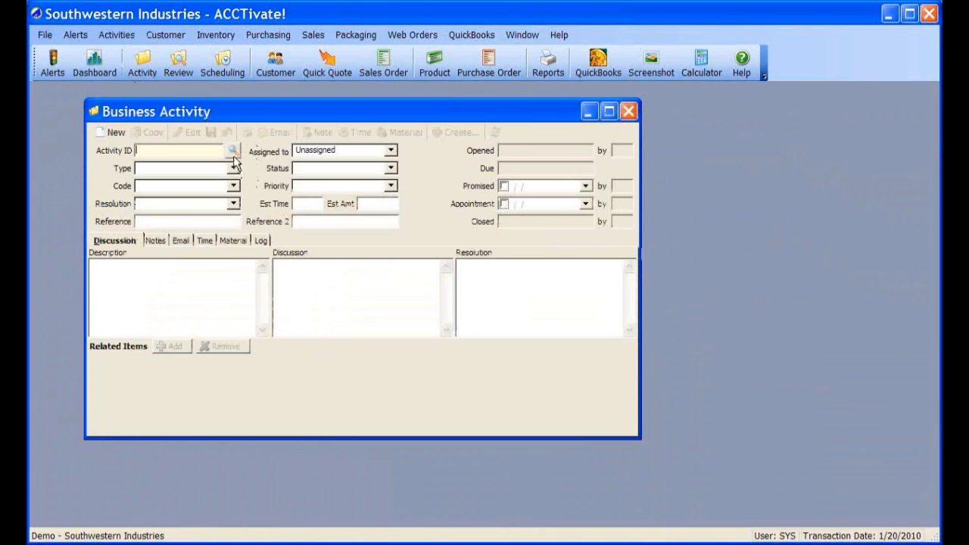
left_click(112, 132)
left_click(234, 168)
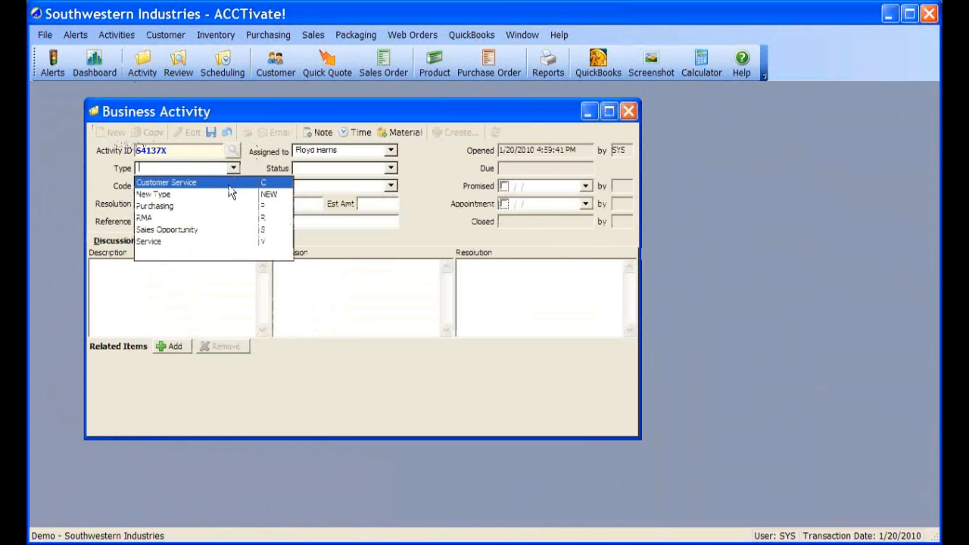
left_click(232, 183)
Add an Amazon Product related item to the activity with the product ID "Toshiba notebook".
left_click(185, 346)
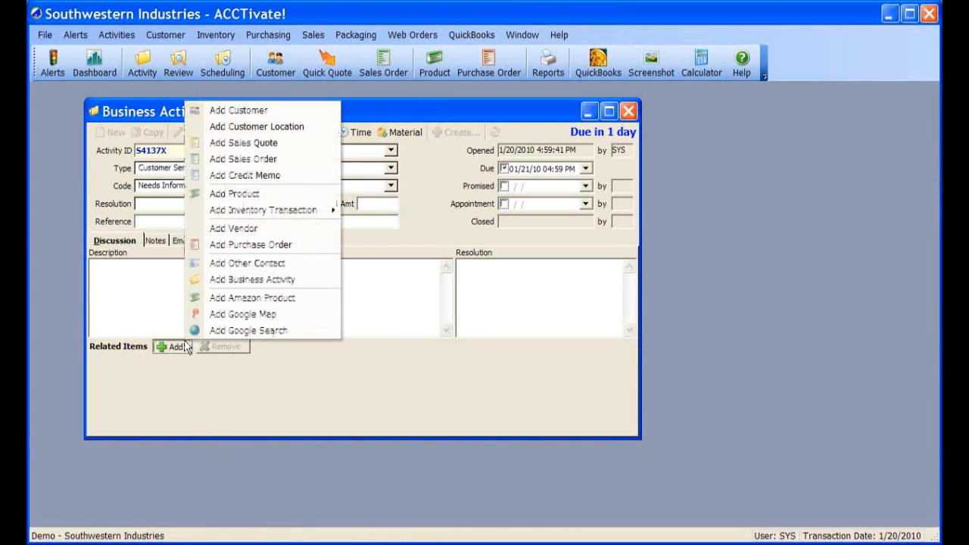
left_click(252, 297)
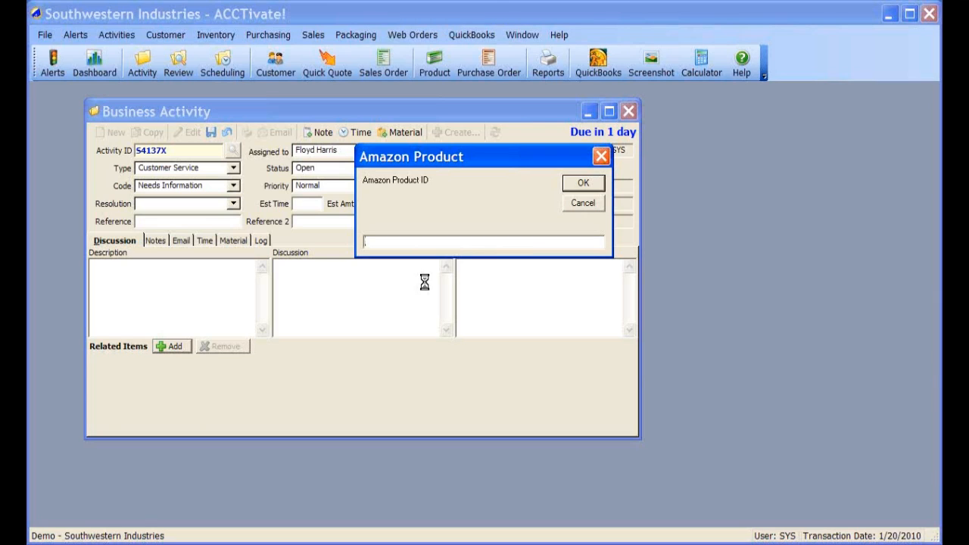
type("Toshi")
type("ba re")
type("tebook")
type("ok")
left_click(579, 184)
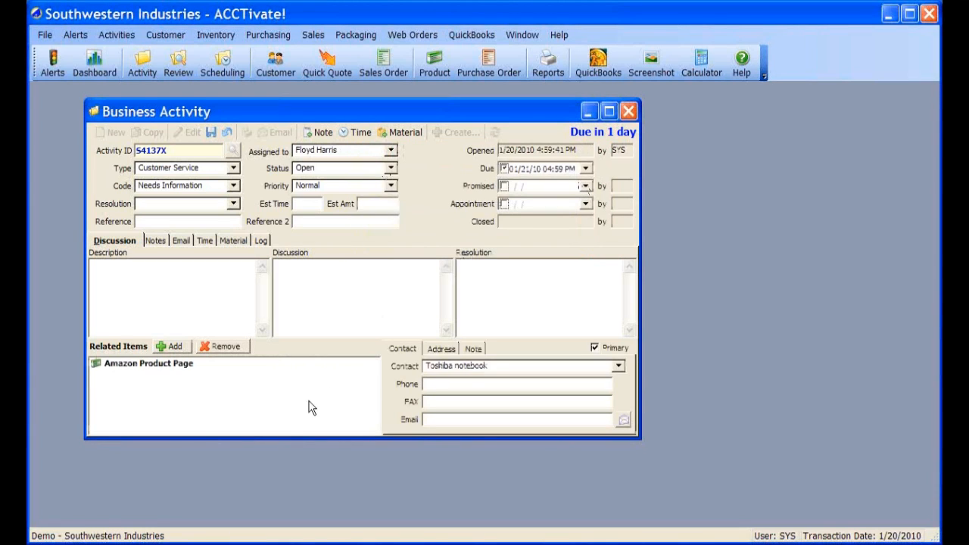
Open the related Amazon Product Page to test the link, close the browser, and discard the activity without saving.
left_click(166, 366)
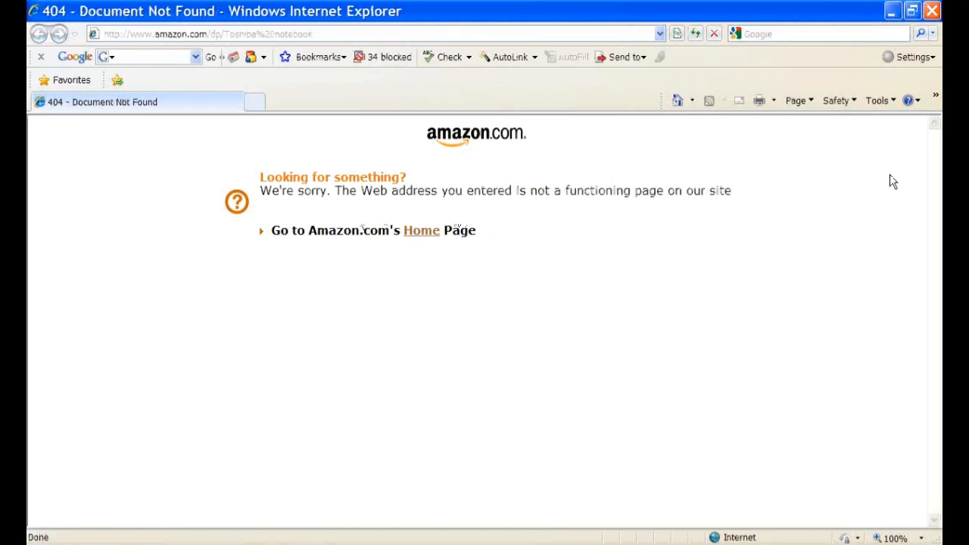
double_click(37, 14)
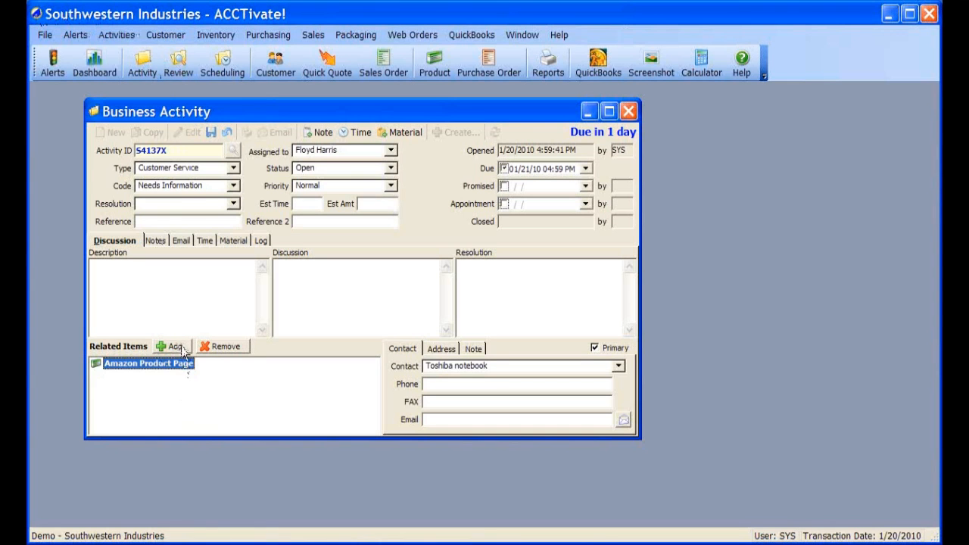
left_click(628, 111)
left_click(501, 327)
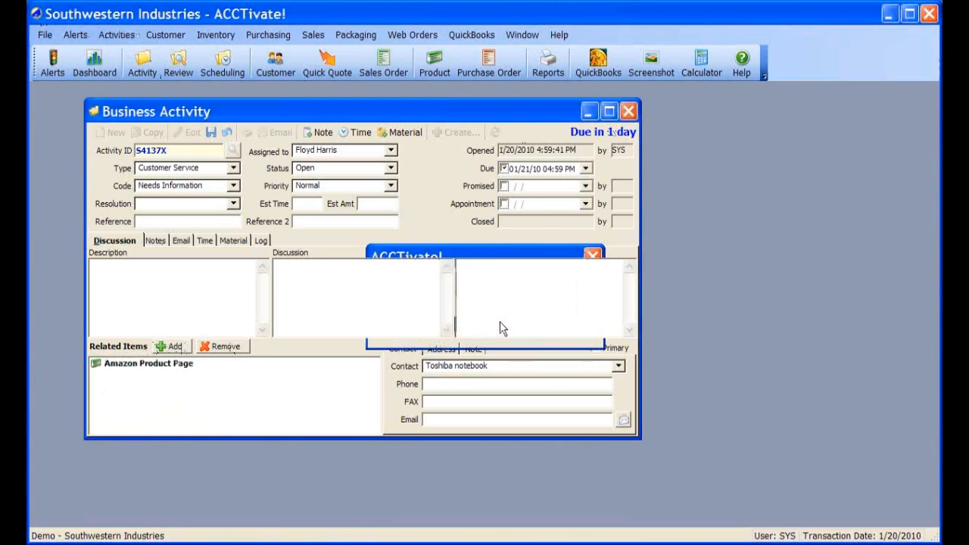
Open the Business Activity External Links configuration and narrow the Description column of the links table.
left_click(53, 35)
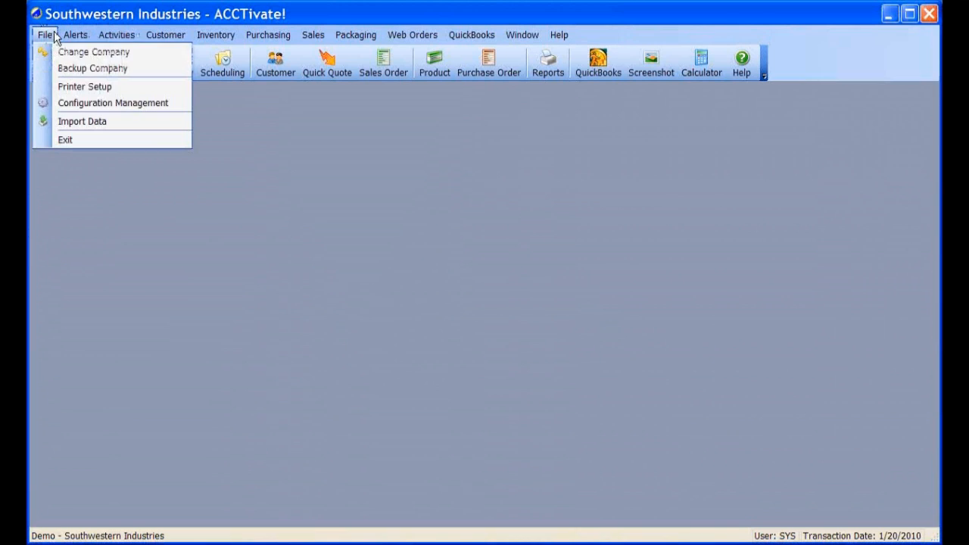
left_click(107, 106)
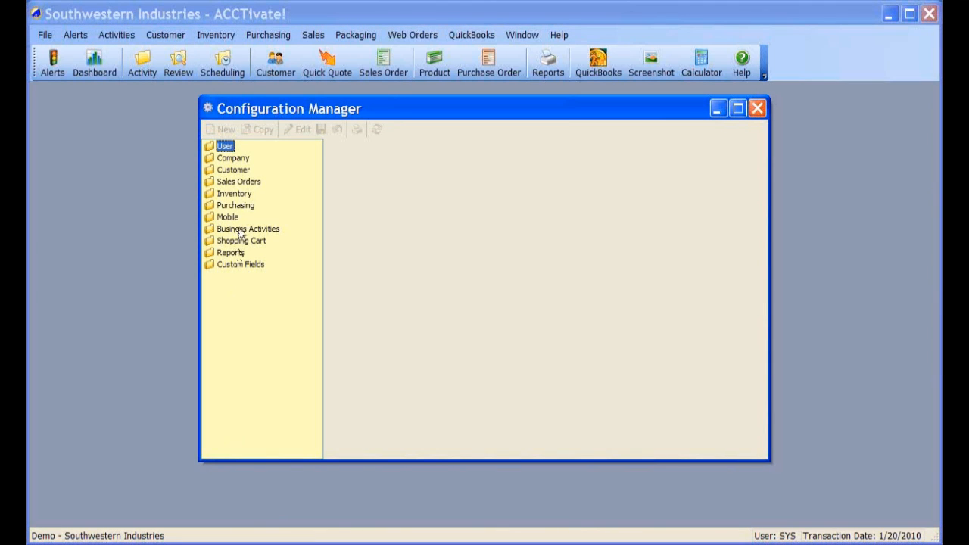
left_click(236, 230)
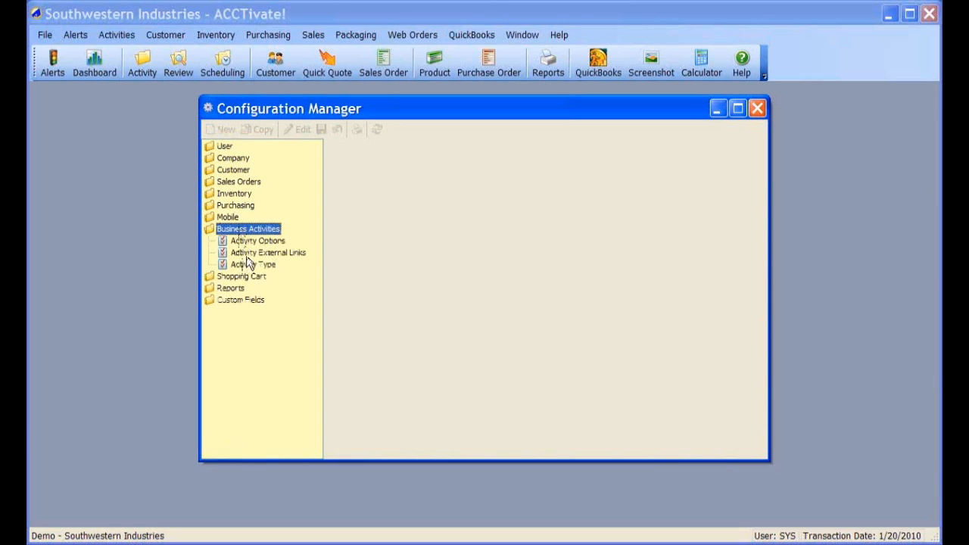
left_click(248, 253)
left_click_drag(388, 115, 315, 110)
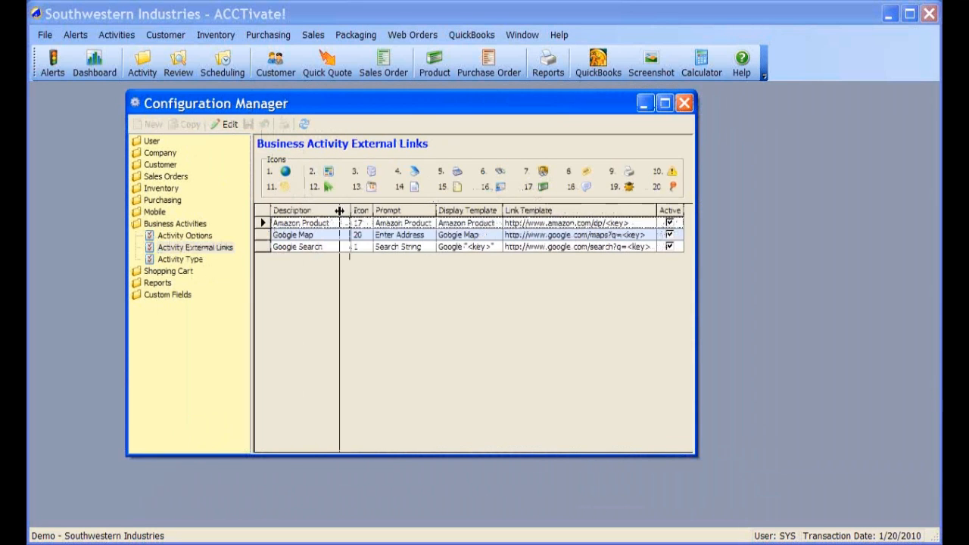
left_click_drag(349, 209, 333, 210)
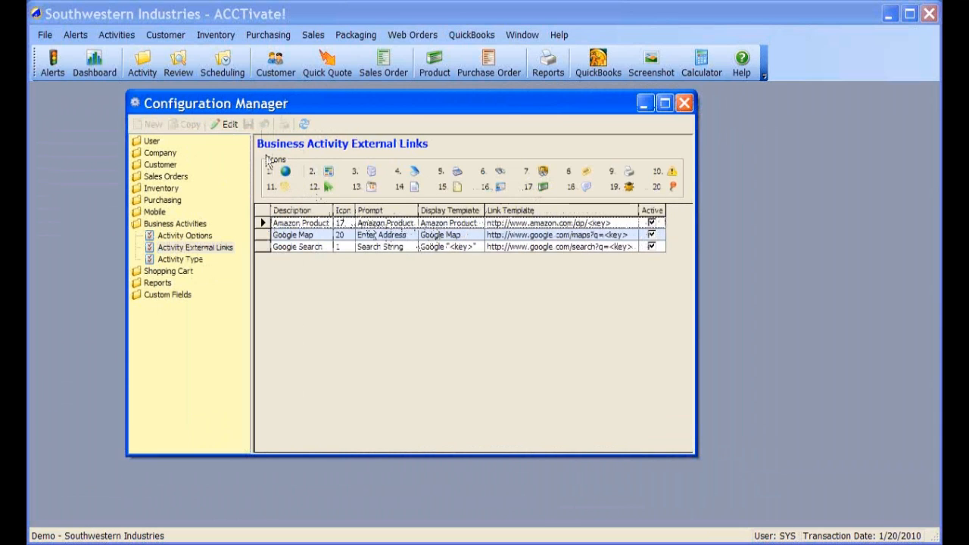
Start editing the external links, examine the Amazon Product entry's description and icon number, and widen the Icon column.
left_click(227, 124)
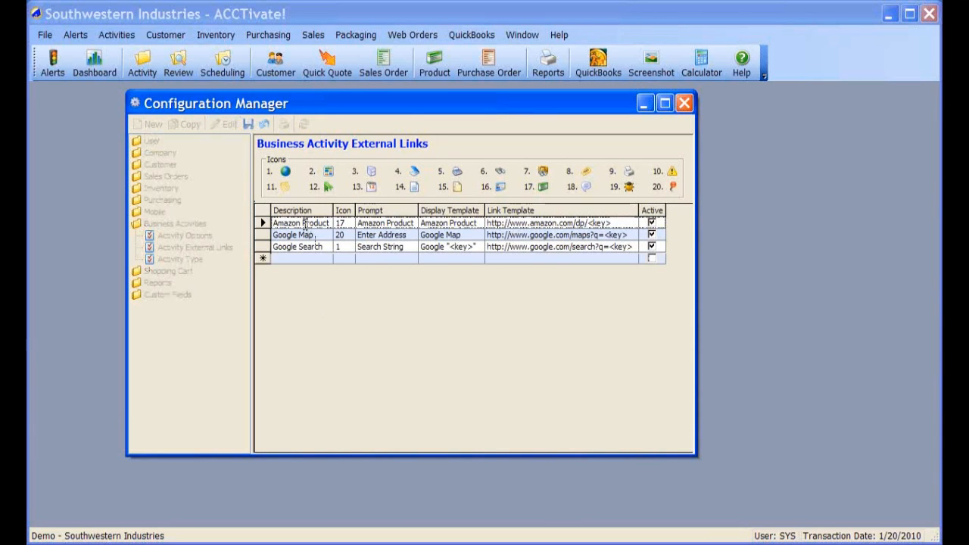
left_click(274, 222)
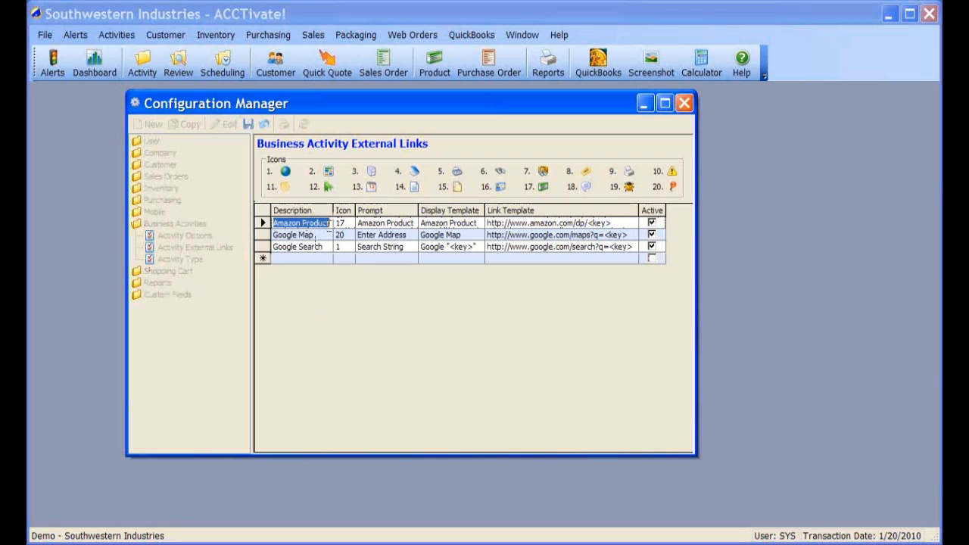
left_click(347, 223)
left_click_drag(355, 211, 366, 210)
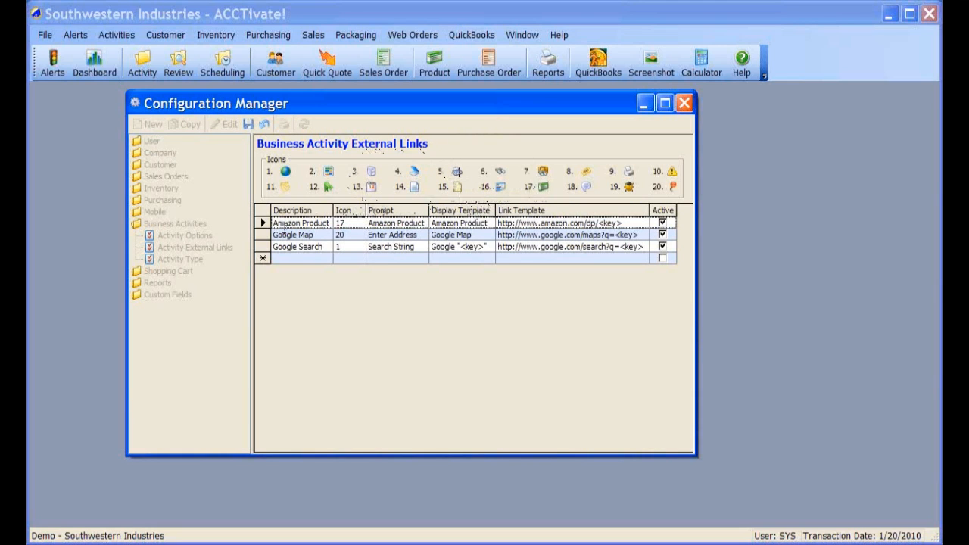
left_click(276, 224)
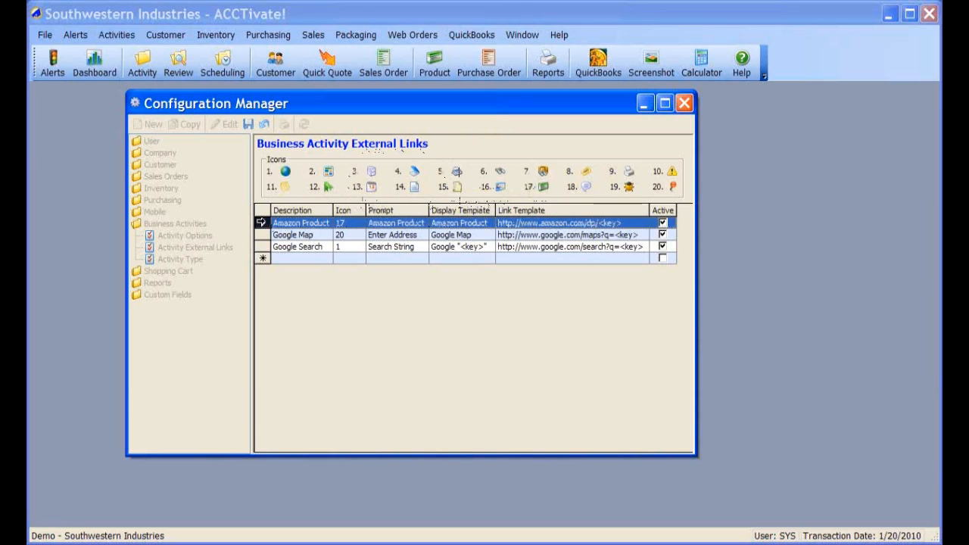
left_click(342, 223)
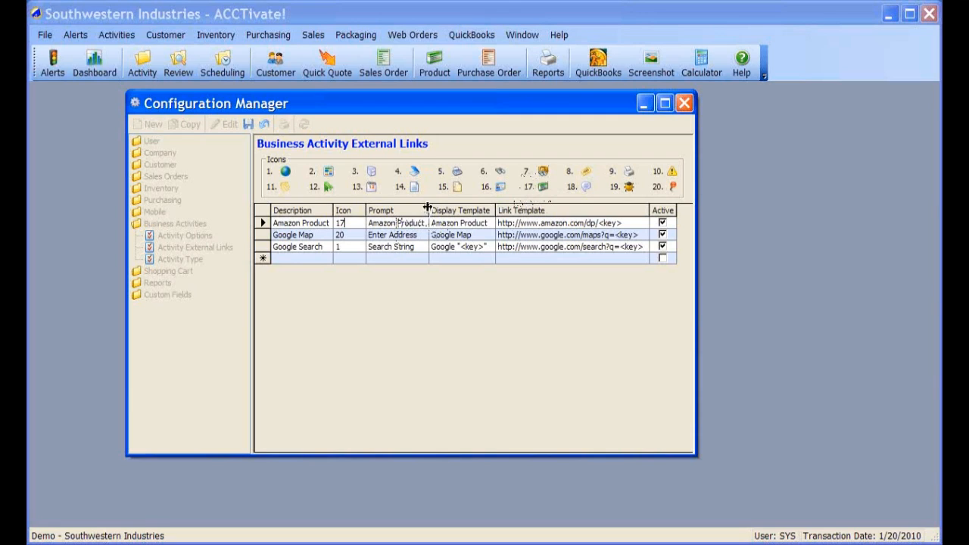
Widen the Prompt and Display Template columns to fit the full Amazon Product texts.
left_click_drag(428, 211, 451, 210)
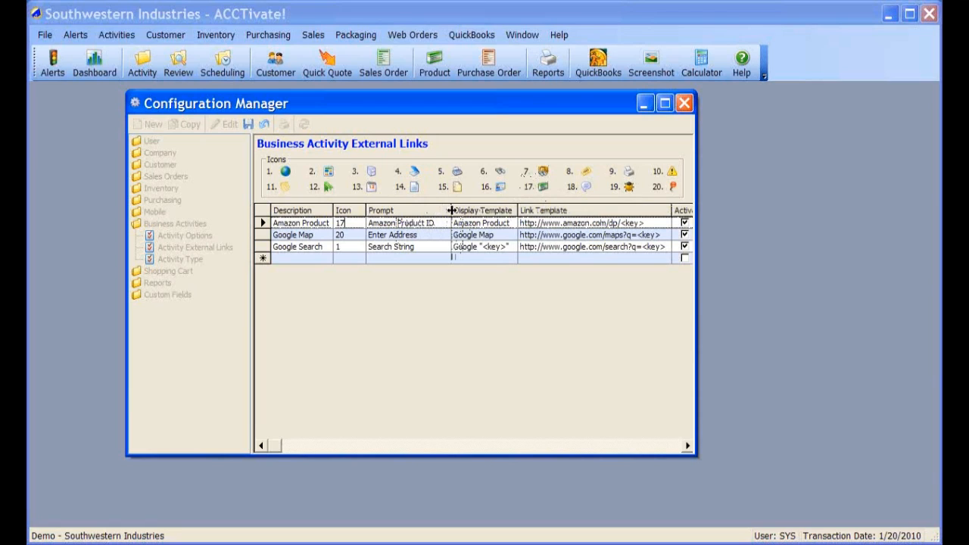
left_click_drag(451, 210, 443, 210)
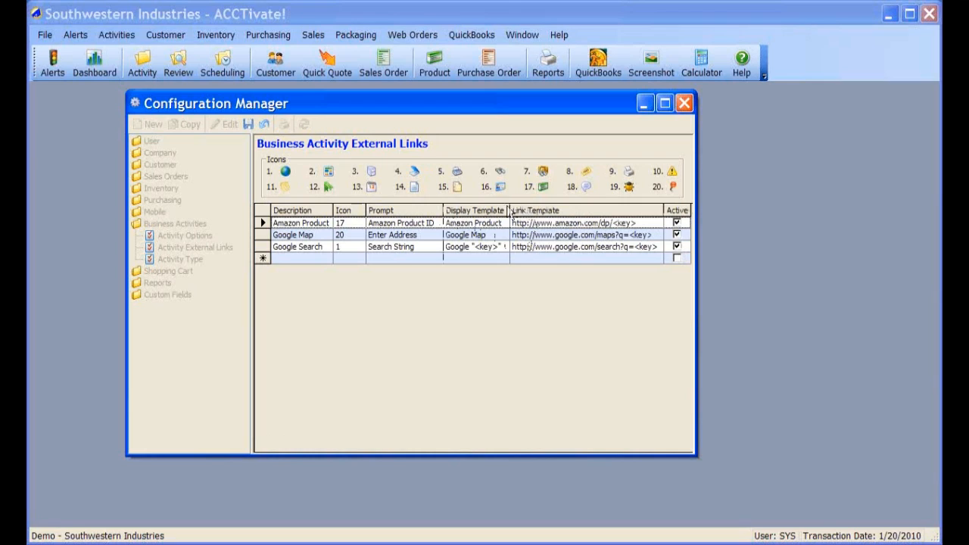
left_click_drag(509, 210, 536, 211)
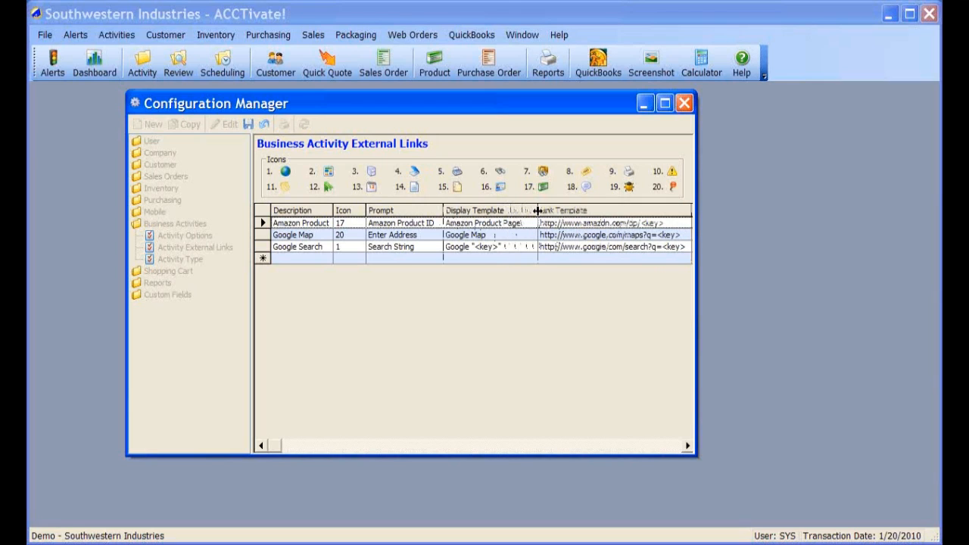
left_click_drag(536, 210, 536, 210)
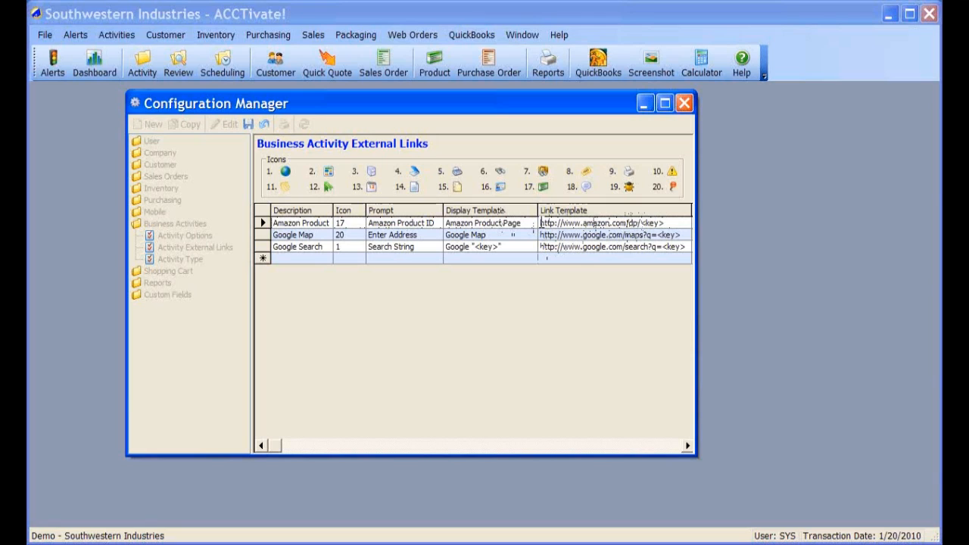
Examine the <key> placeholder in the Amazon Product link template and save the external links.
left_click_drag(540, 222, 656, 222)
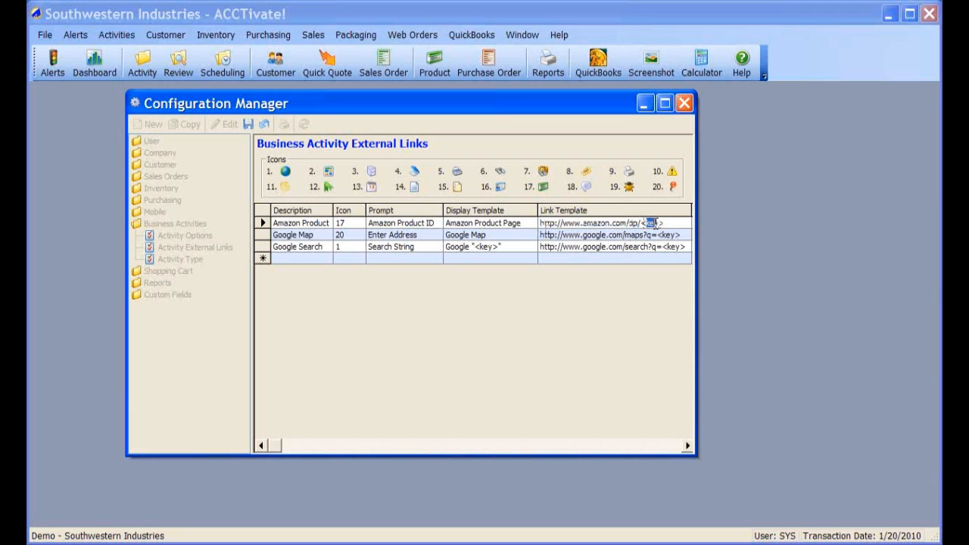
left_click(668, 222)
left_click(248, 126)
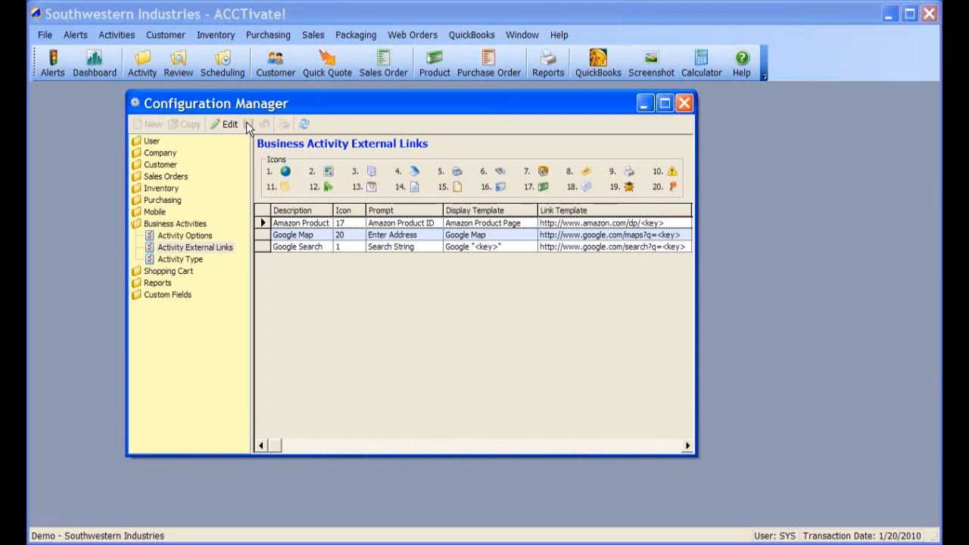
Collapse the Business Activities group, open the User Information configuration, and start editing the first listed user.
double_click(170, 224)
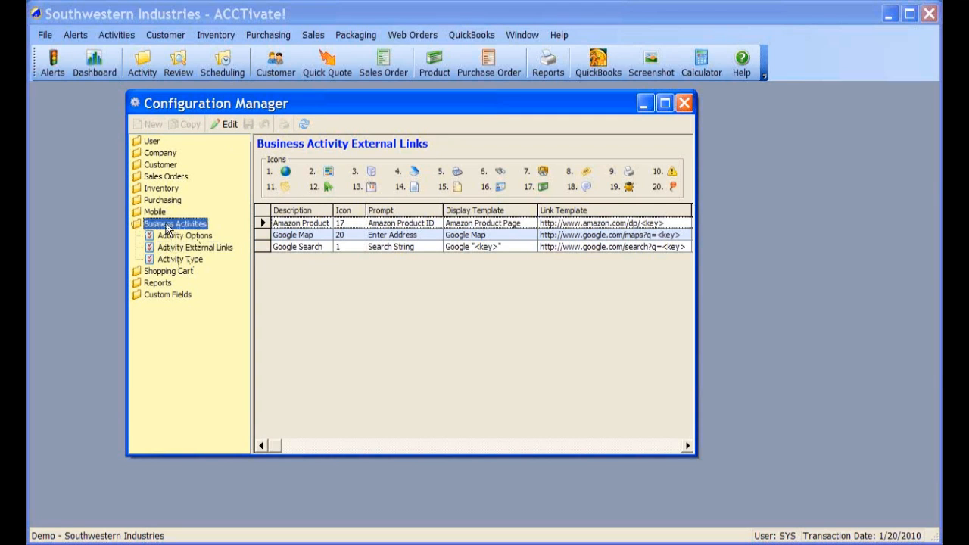
double_click(154, 141)
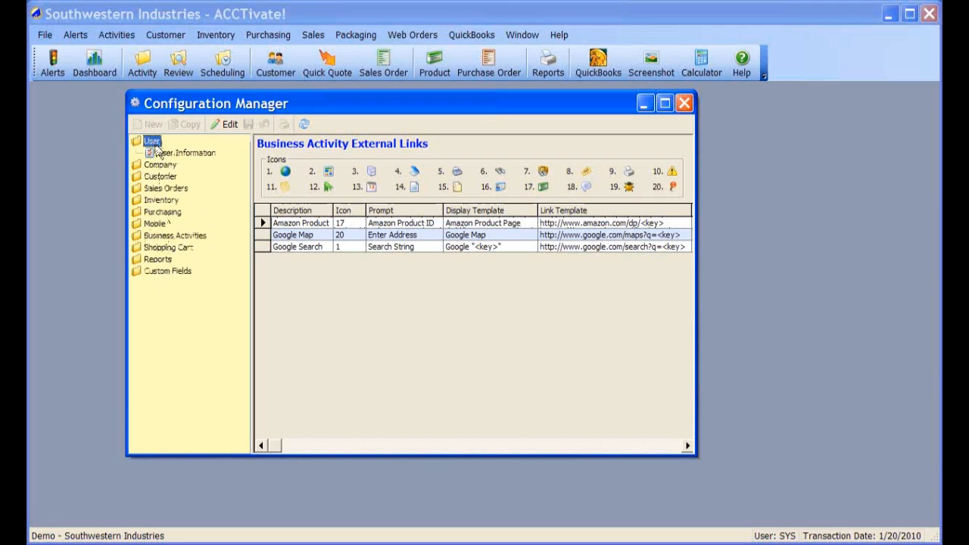
left_click(186, 153)
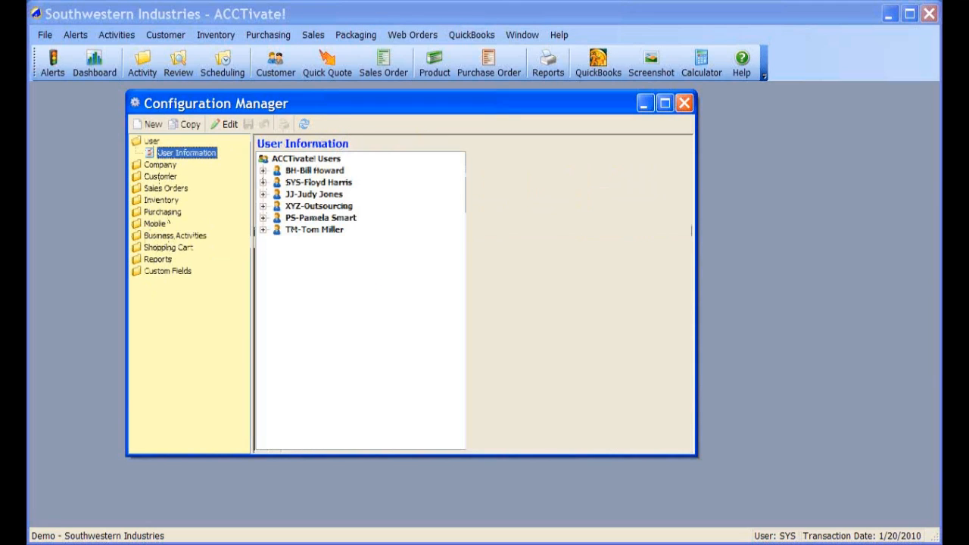
double_click(322, 171)
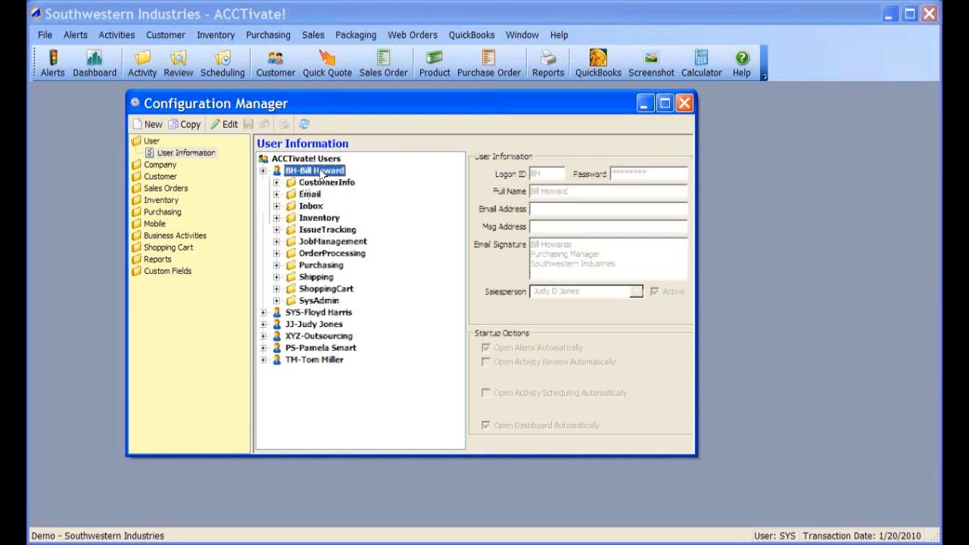
left_click(226, 125)
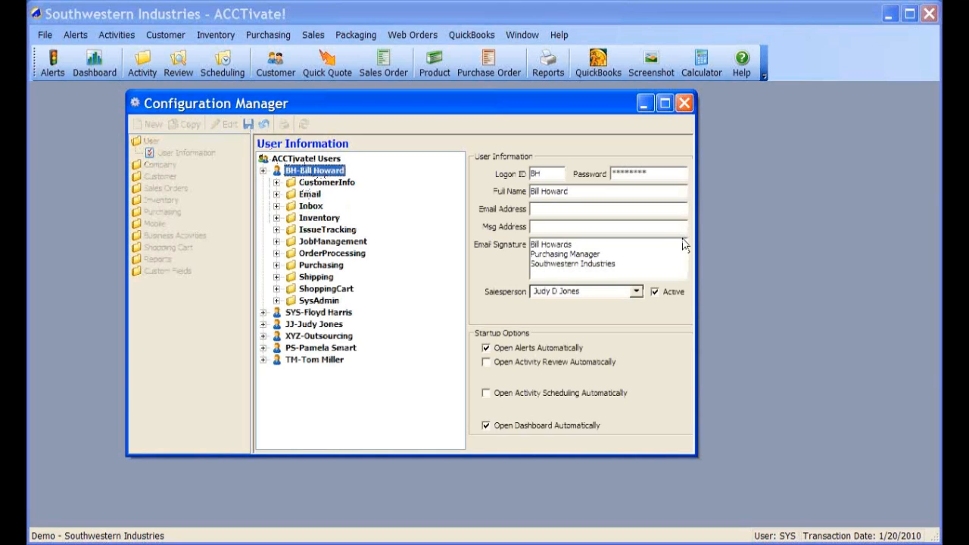
Examine the user's Email Address field and the Email Signature text.
left_click(583, 209)
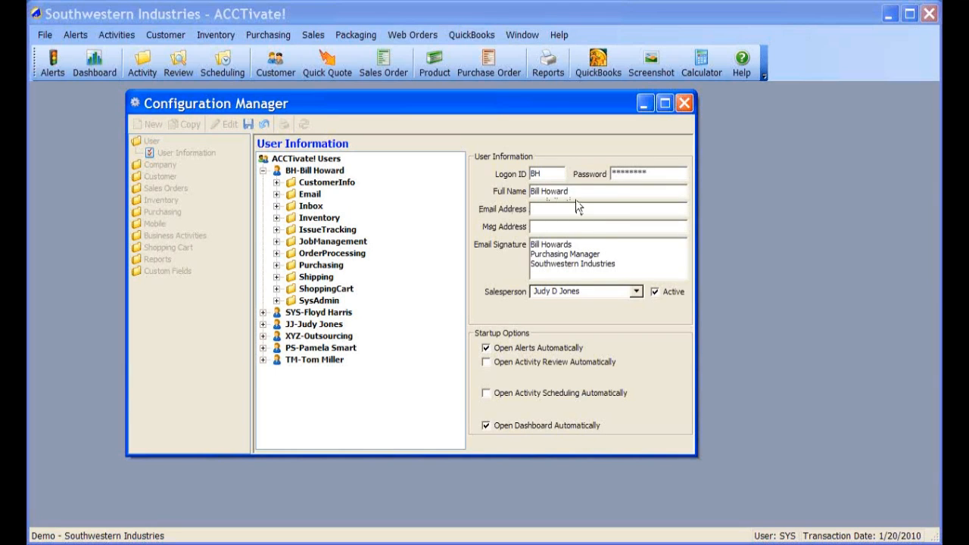
left_click(638, 267)
left_click_drag(614, 263, 531, 242)
left_click(536, 208)
Expand the user's IssueTracking permissions and display the Issue Information permission.
left_click(322, 231)
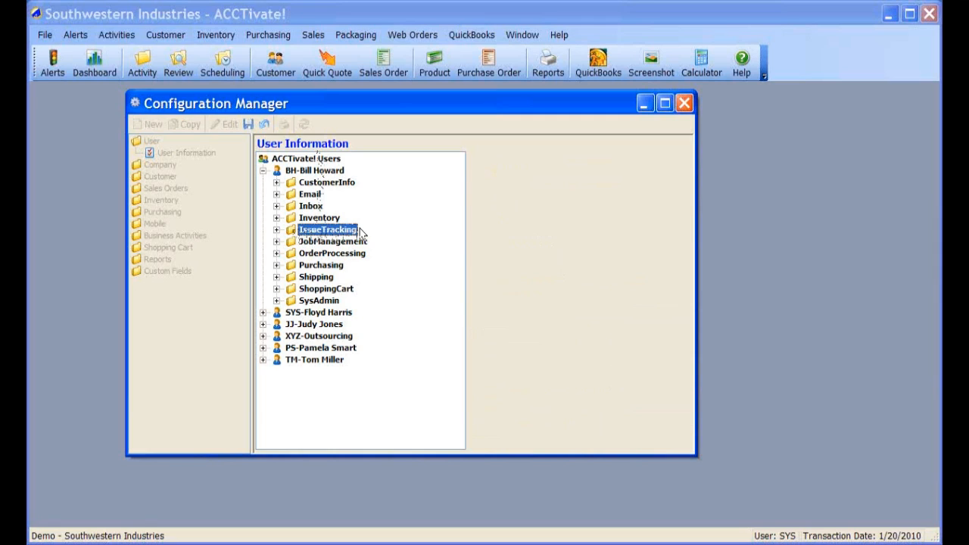
left_click(277, 230)
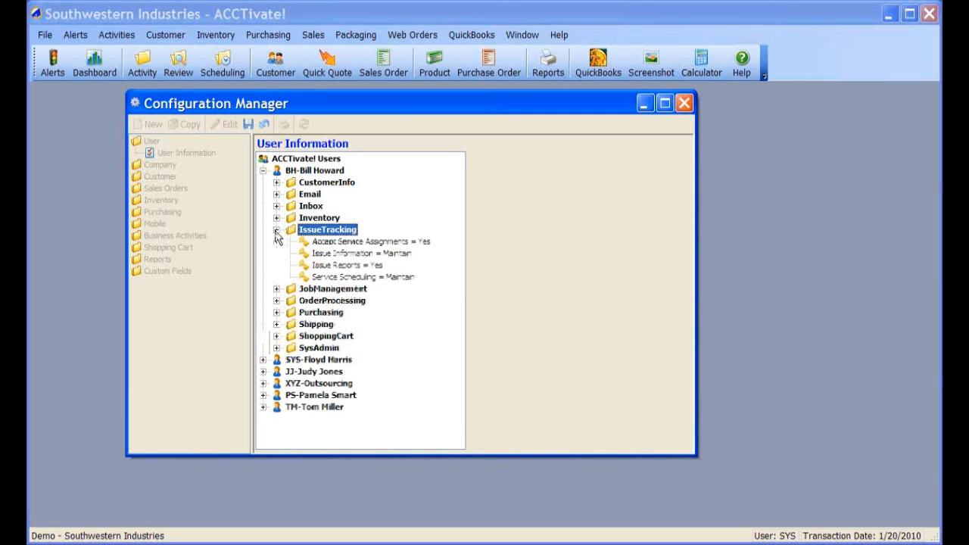
left_click(352, 253)
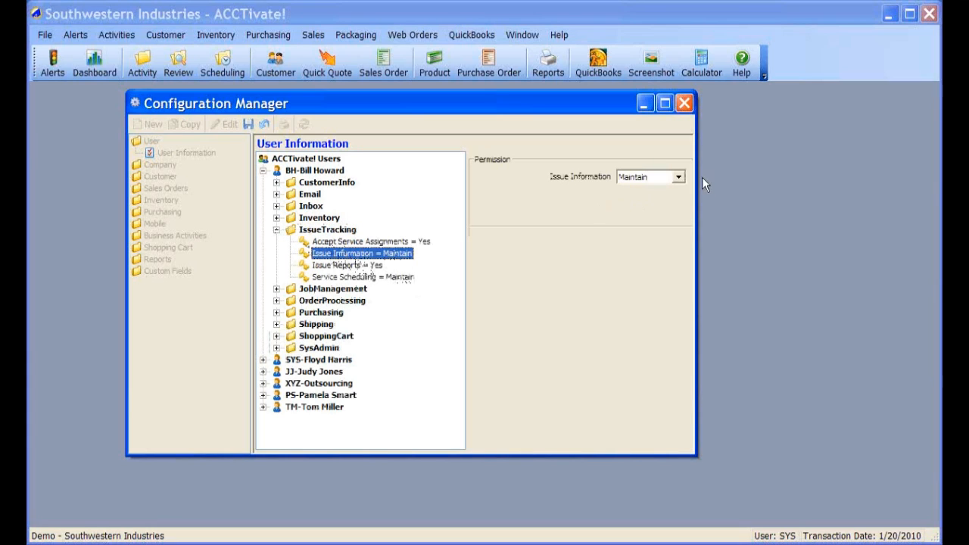
Try the View only and Not allowed levels for the Issue Information permission and return it to Maintain.
left_click(680, 177)
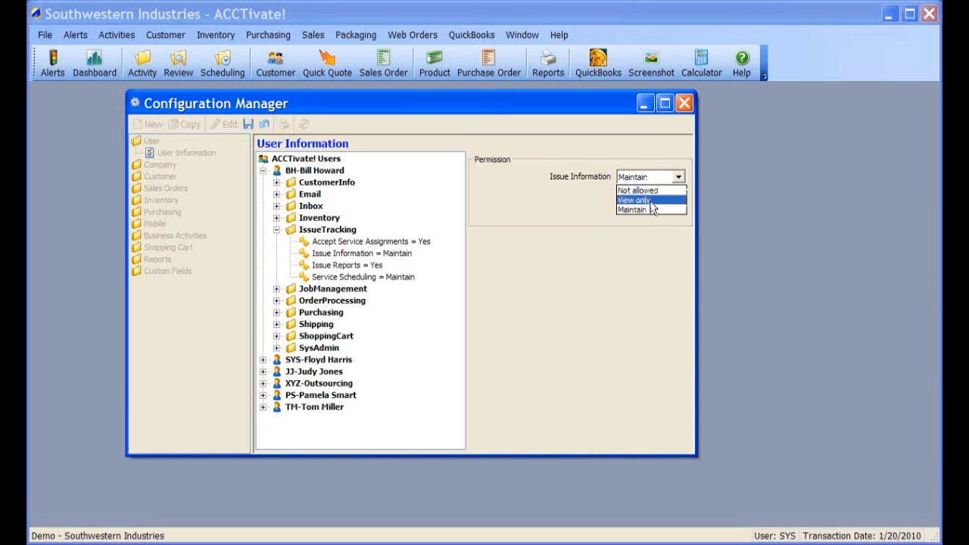
left_click(649, 201)
left_click(680, 177)
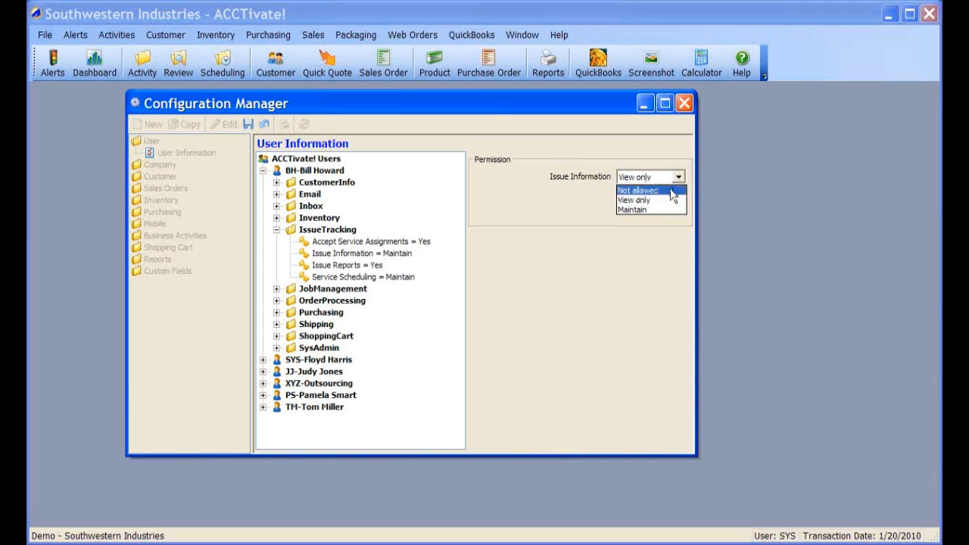
left_click(672, 189)
left_click(680, 177)
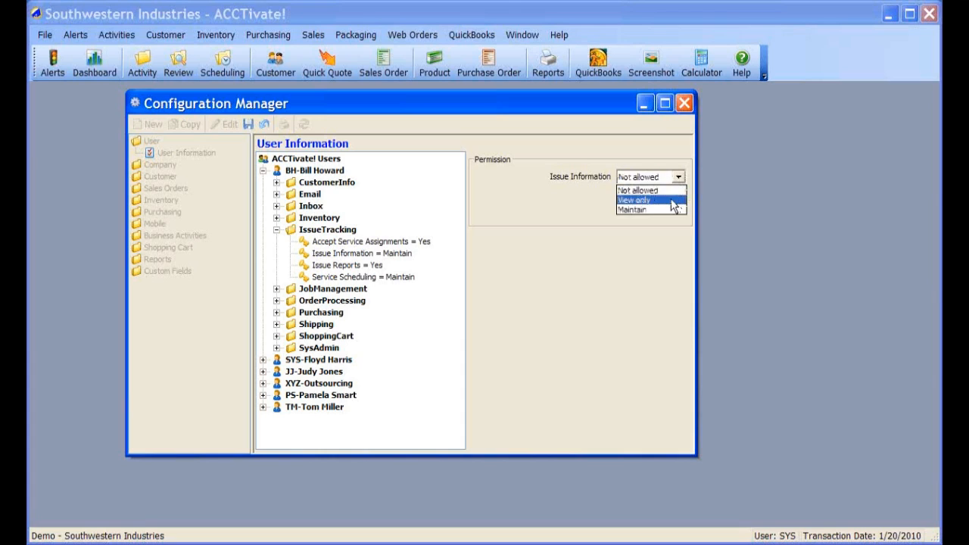
left_click(655, 215)
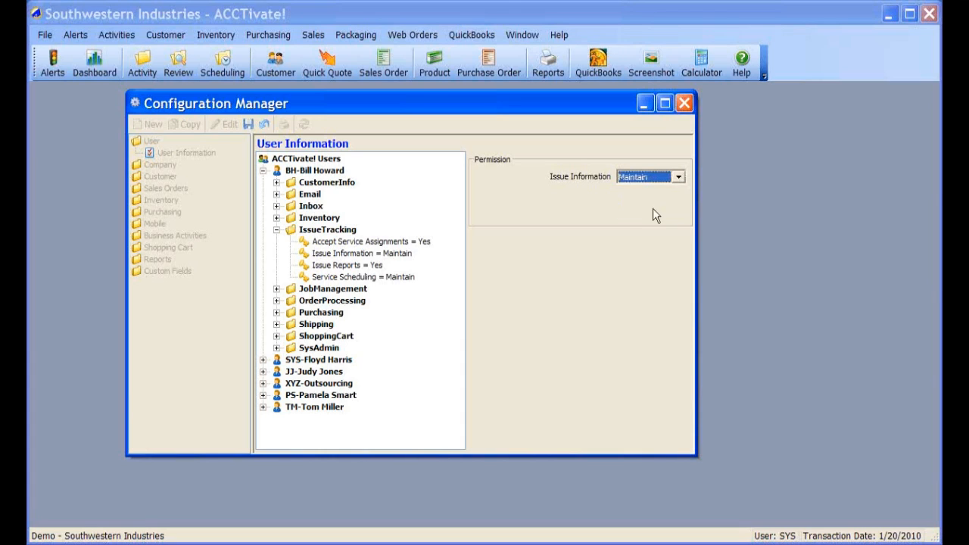
Examine the options for the Issue Reports permission and review the Accept Service Assignments and Service Scheduling permissions.
left_click(357, 266)
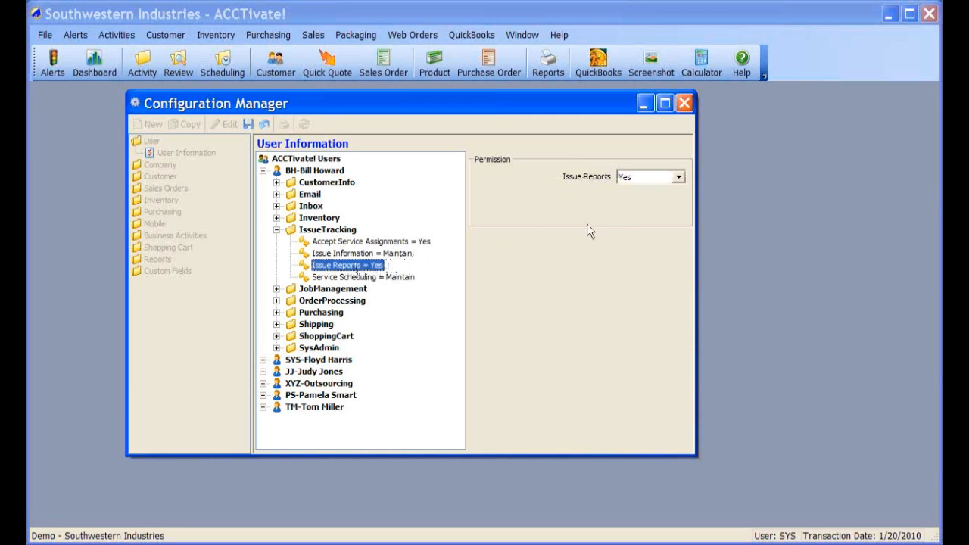
left_click(678, 179)
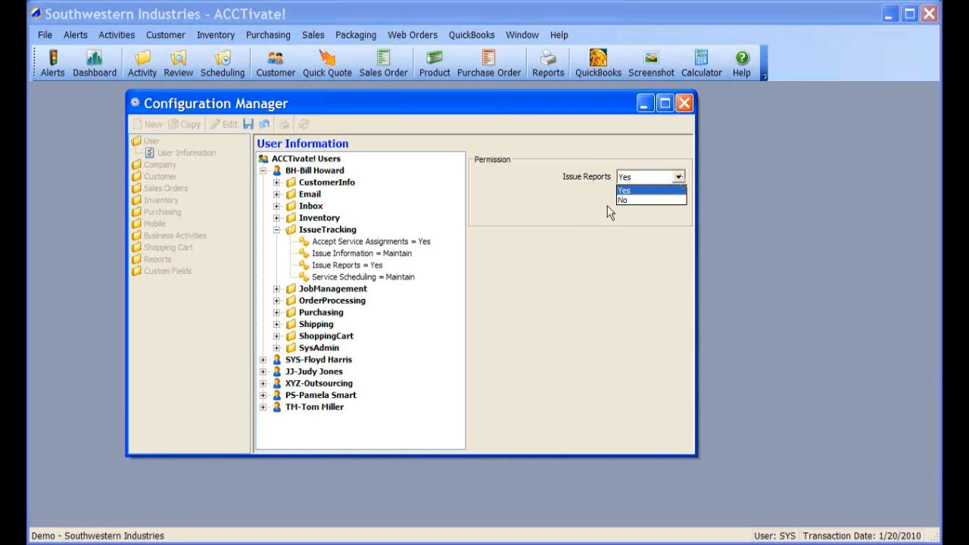
left_click(380, 243)
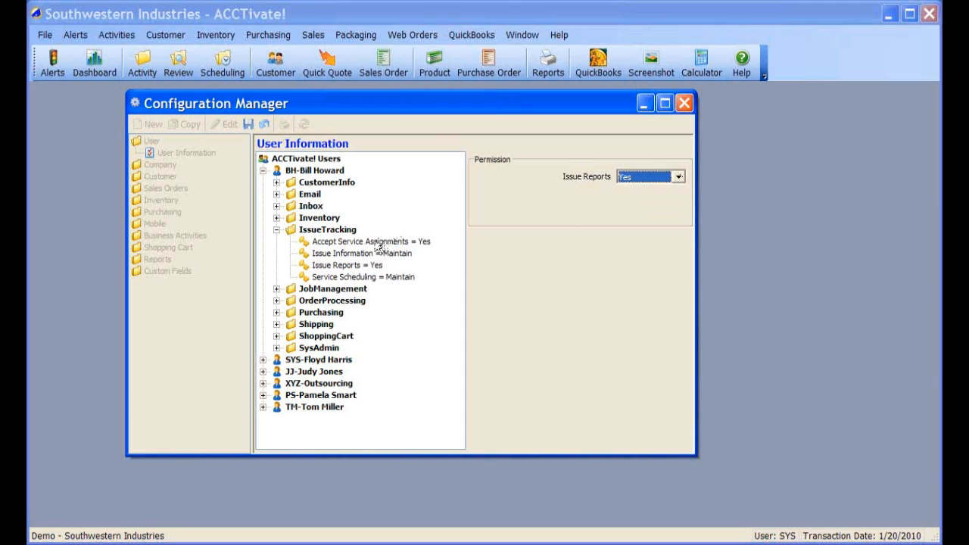
left_click(372, 244)
left_click(369, 277)
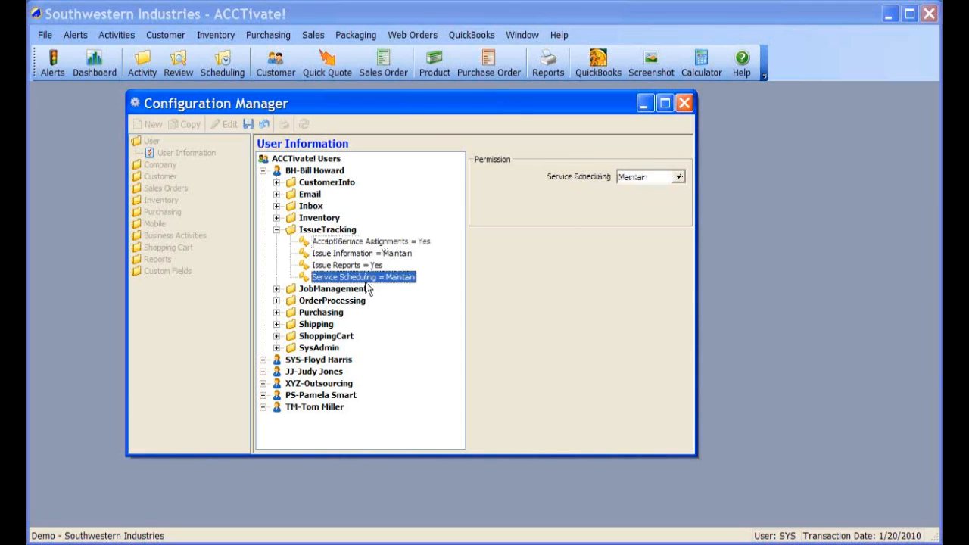